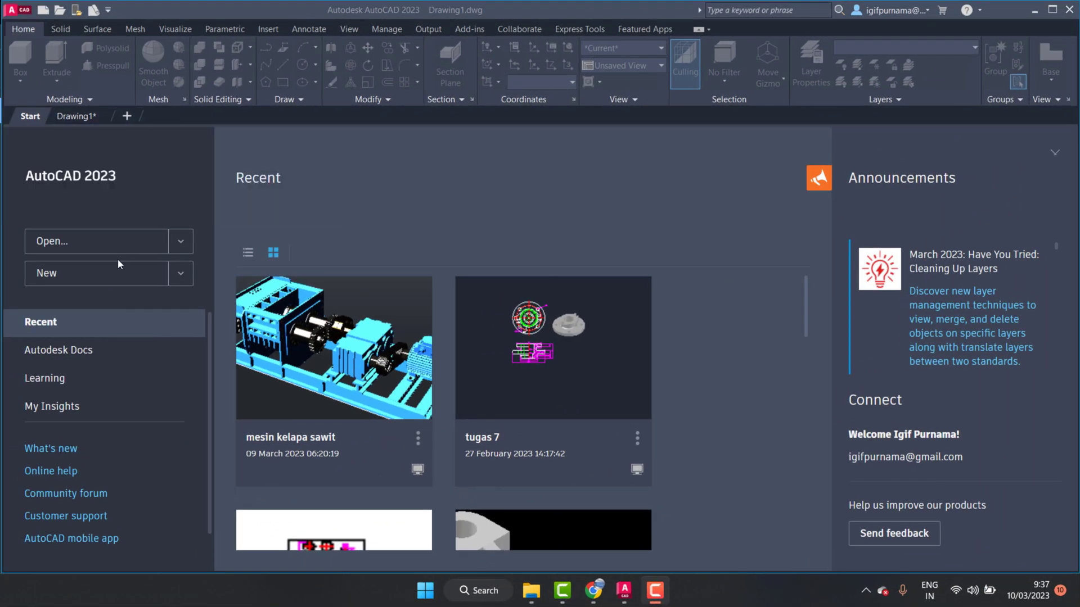
# Focus AutoCAD and switch to the Drawing1 tab with the hot air engine model
pyautogui.click(180, 190)
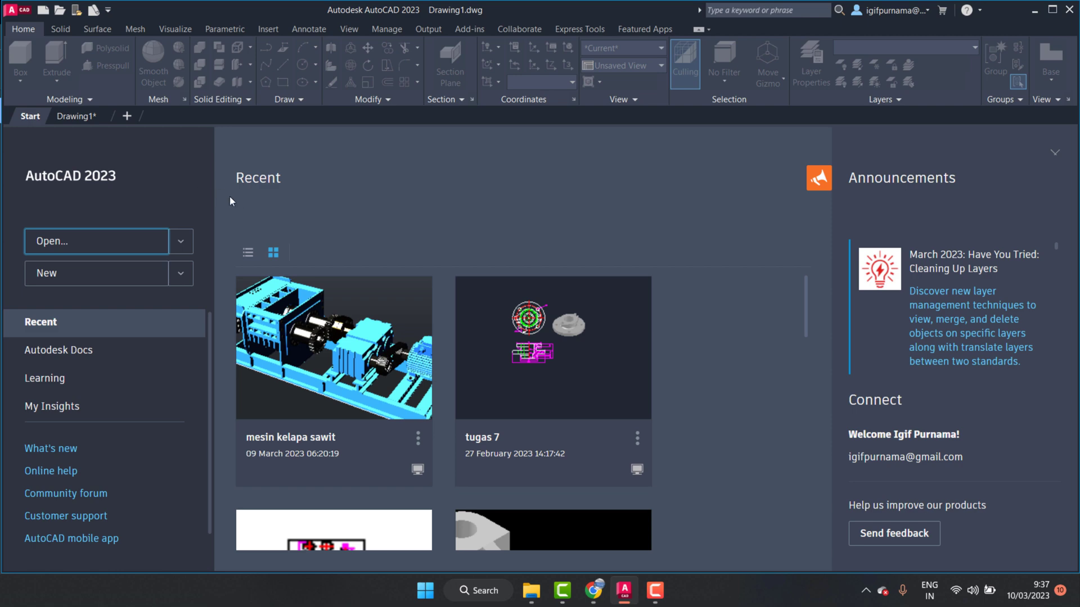
pyautogui.click(63, 116)
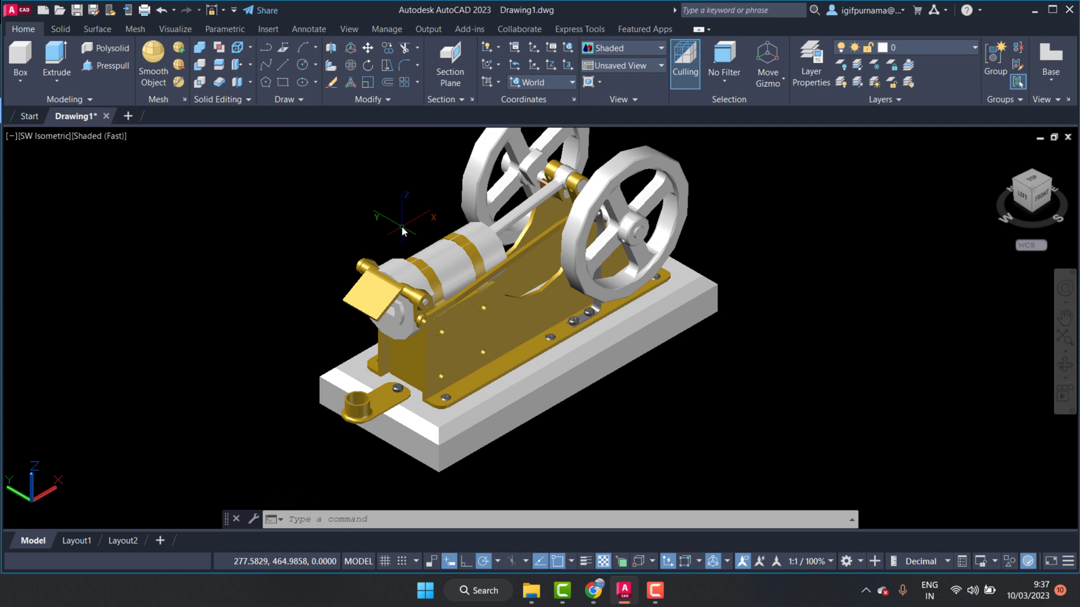
# Scroll through the Flame Eater PDF in Chrome to review the base plate and parts
pyautogui.click(593, 591)
pyautogui.scroll(1, 617, 449)
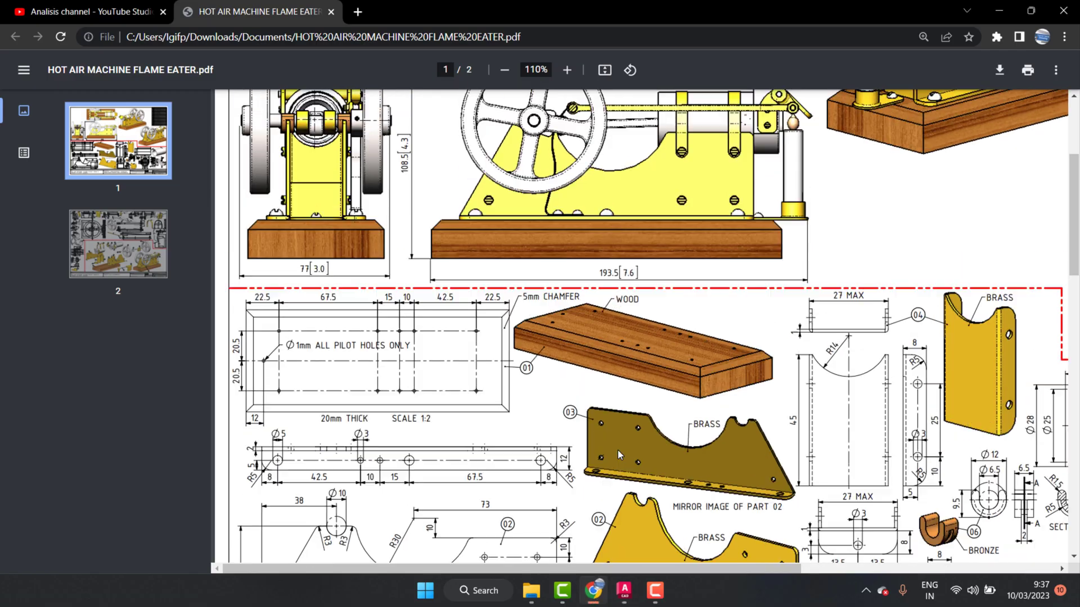
pyautogui.scroll(4, 617, 449)
pyautogui.scroll(-5, 562, 383)
pyautogui.scroll(-1, 529, 324)
pyautogui.scroll(-3, 529, 324)
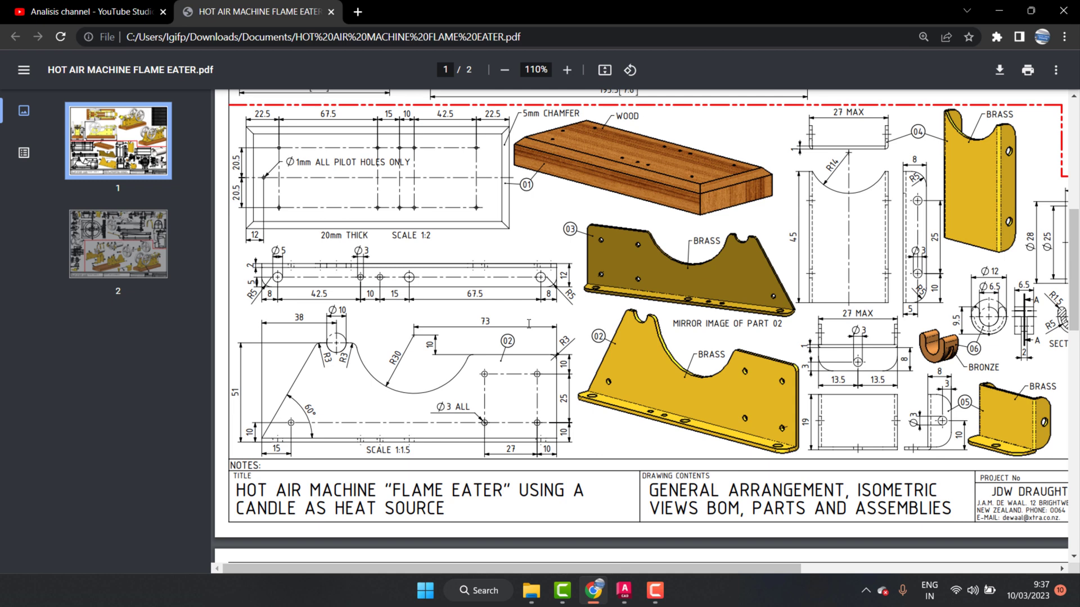
pyautogui.scroll(2, 528, 324)
pyautogui.scroll(2, 530, 340)
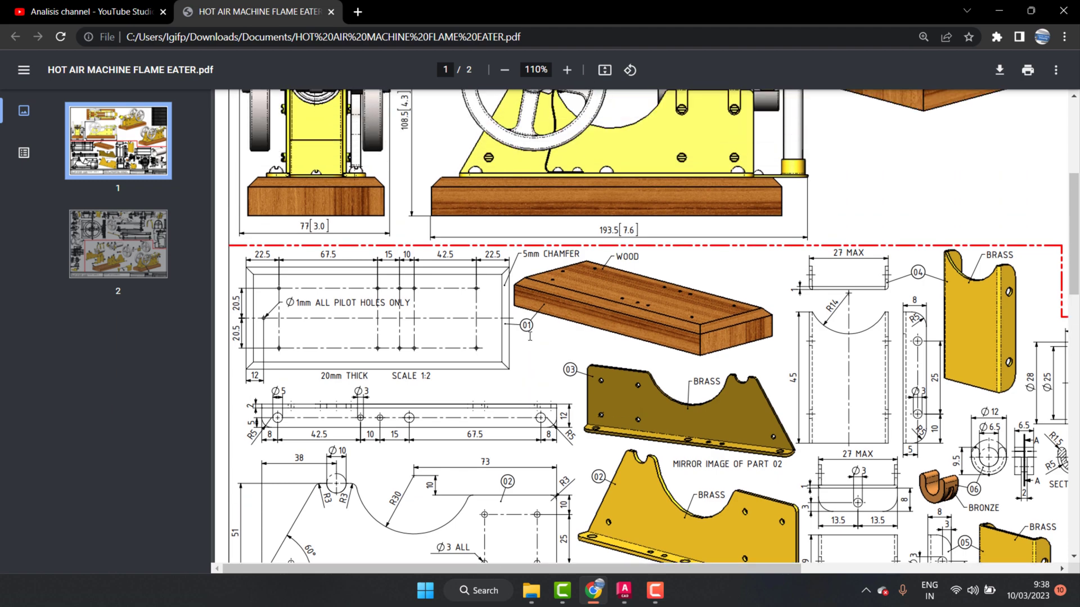
pyautogui.scroll(1, 529, 336)
pyautogui.scroll(2, 529, 337)
pyautogui.scroll(-3, 529, 336)
pyautogui.scroll(1, 529, 336)
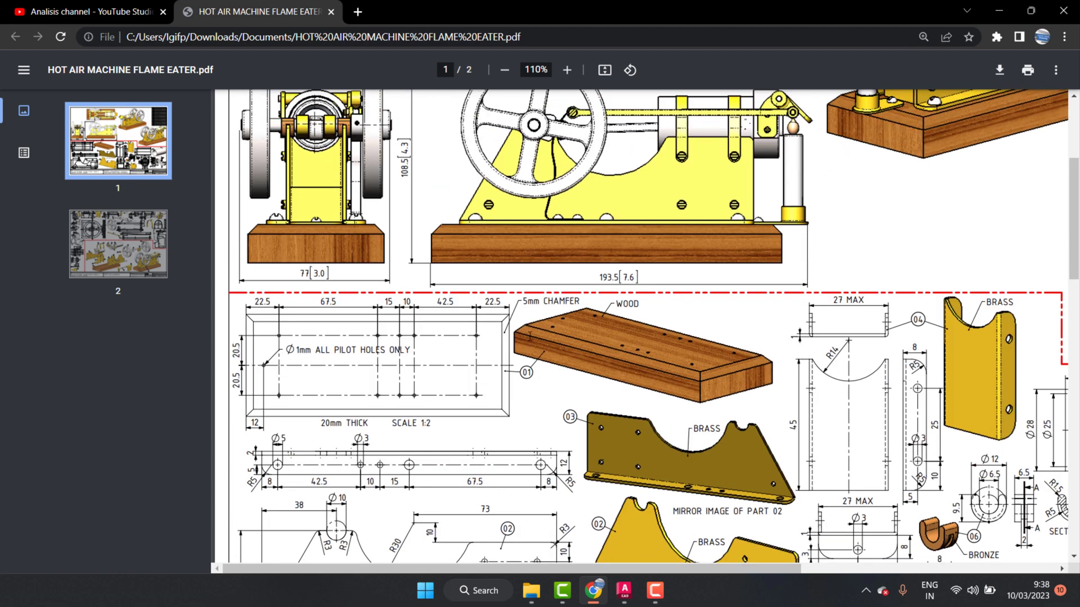
pyautogui.scroll(1, 530, 336)
pyautogui.scroll(-3, 523, 343)
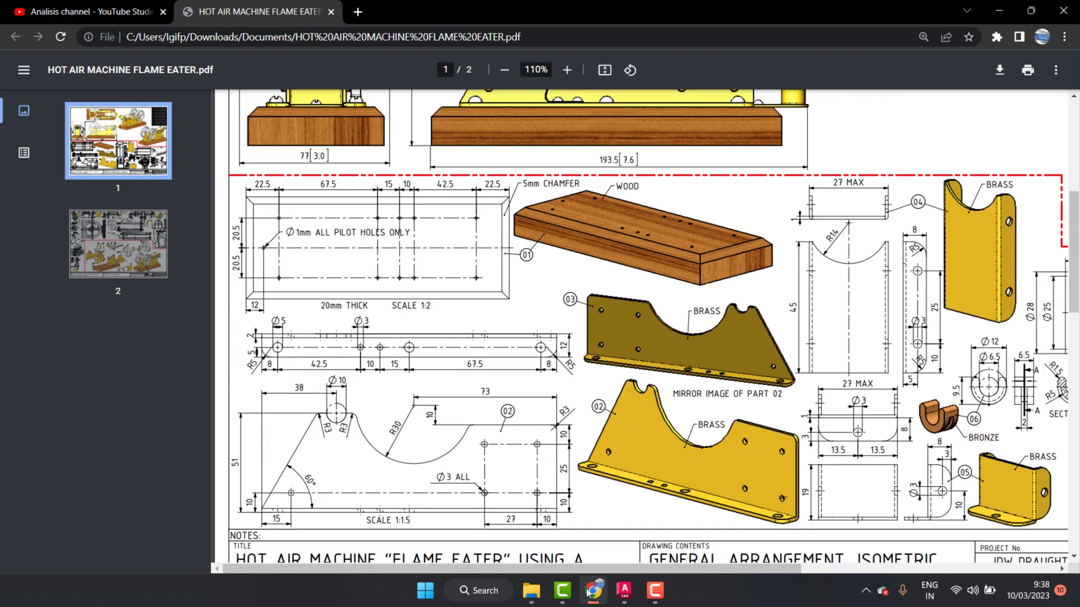
# Create a new blank Drawing4, glance back at Drawing1, then return to Drawing4
pyautogui.click(631, 597)
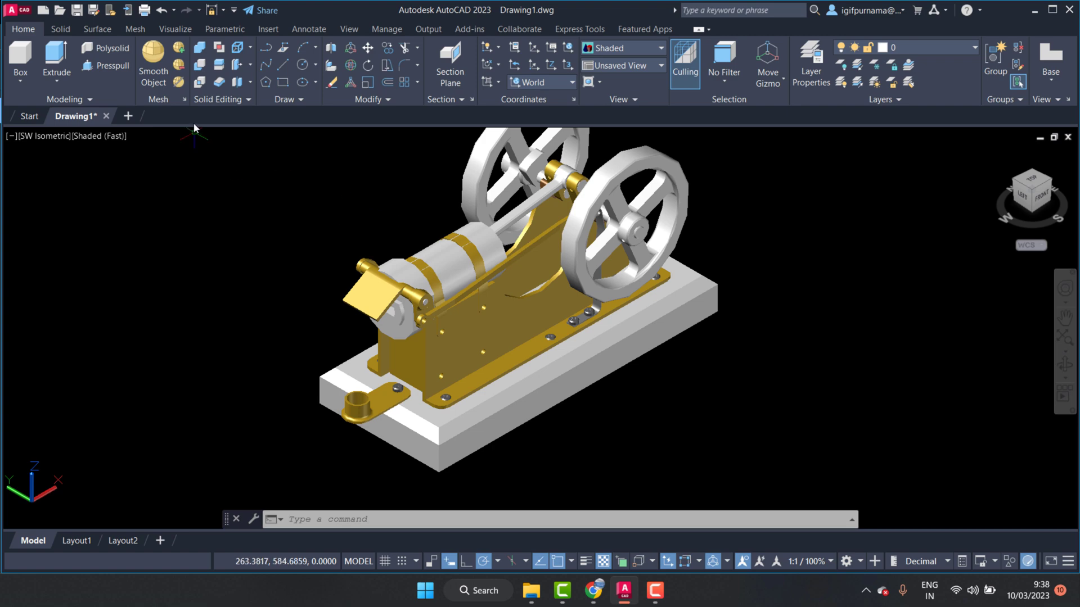
pyautogui.click(128, 116)
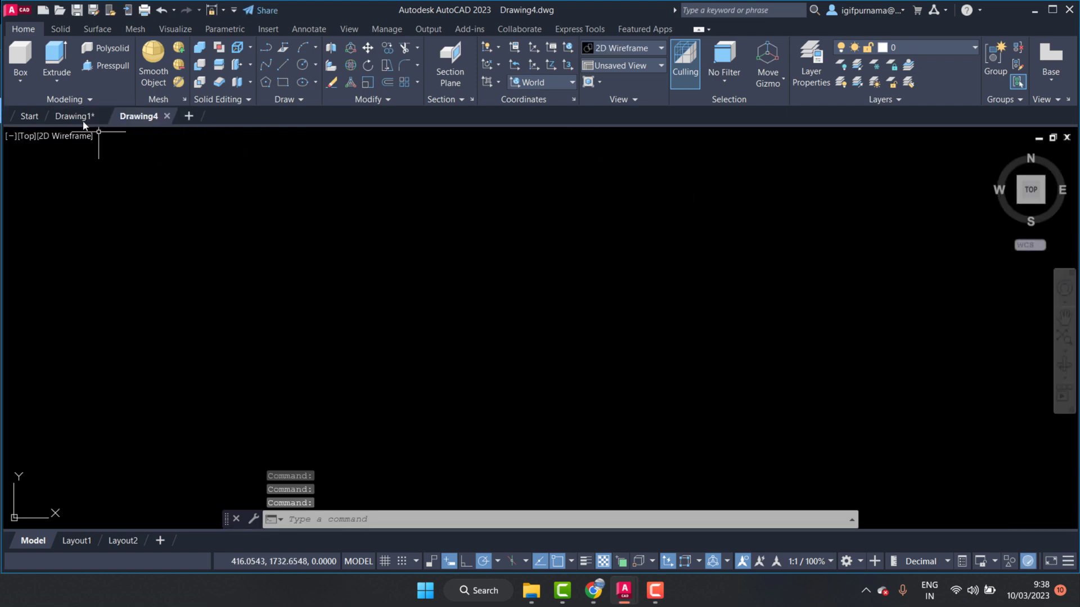
pyautogui.hotkey('ctrl', 'Tab')
pyautogui.click(519, 319)
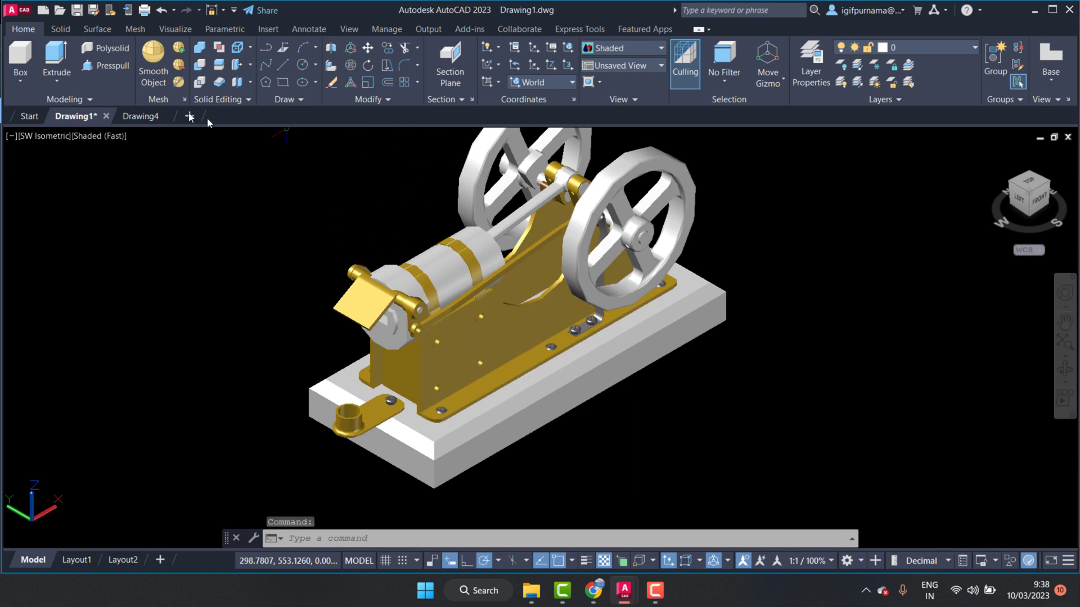
pyautogui.click(135, 116)
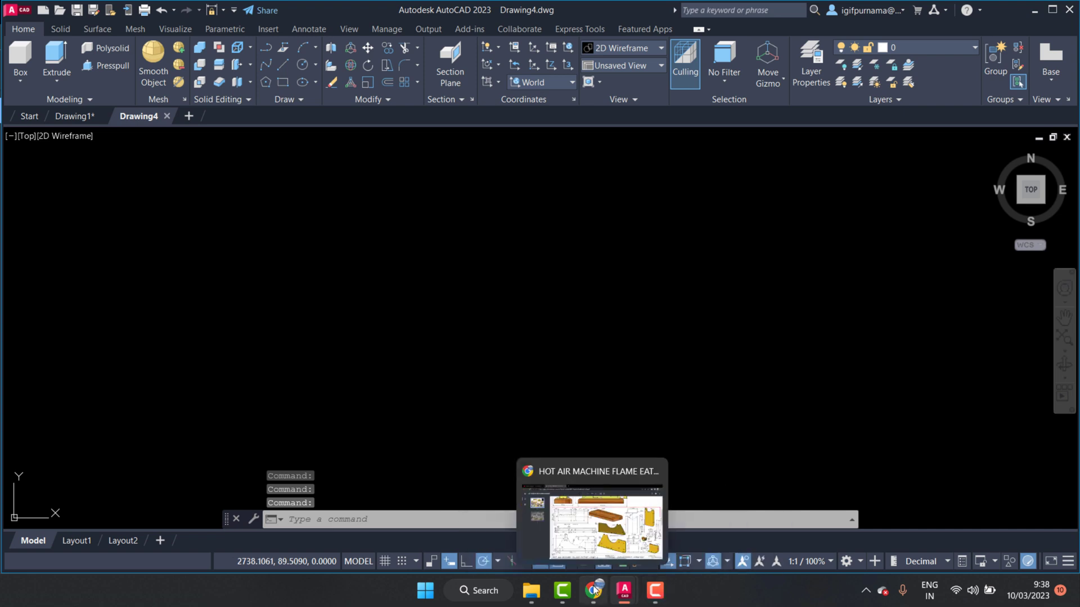
pyautogui.moveTo(594, 591)
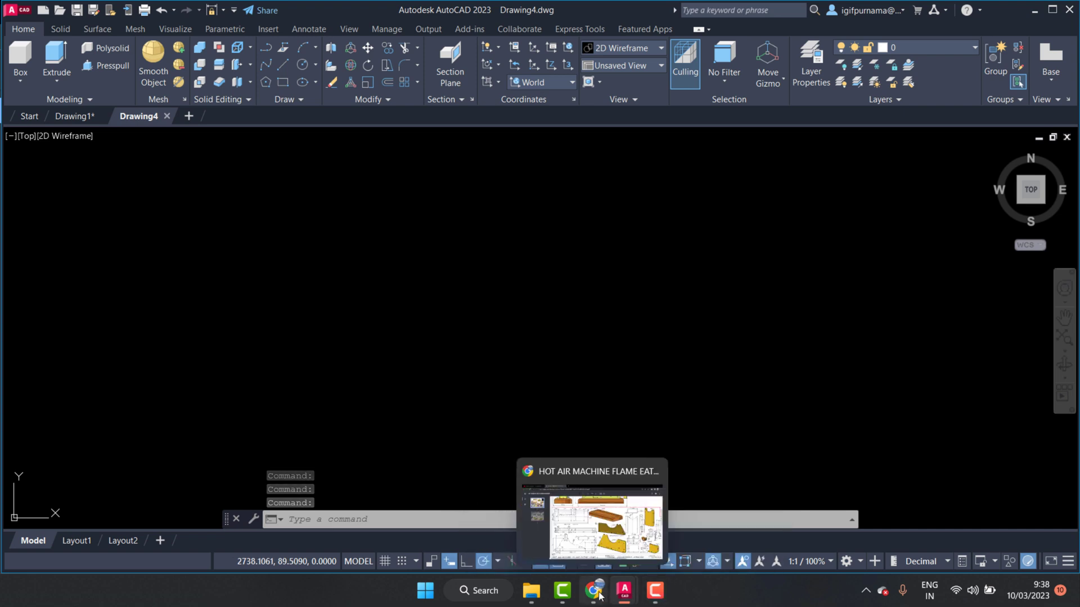
# Zoom the Flame Eater PDF to 200% and scroll to wooden base part 01
pyautogui.click(601, 541)
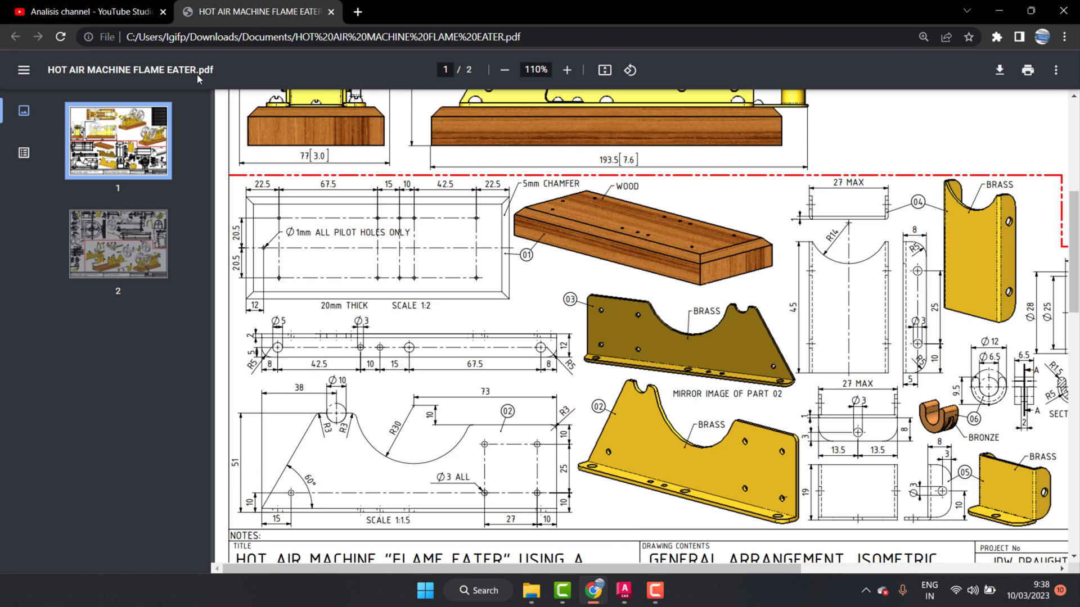
pyautogui.click(567, 70)
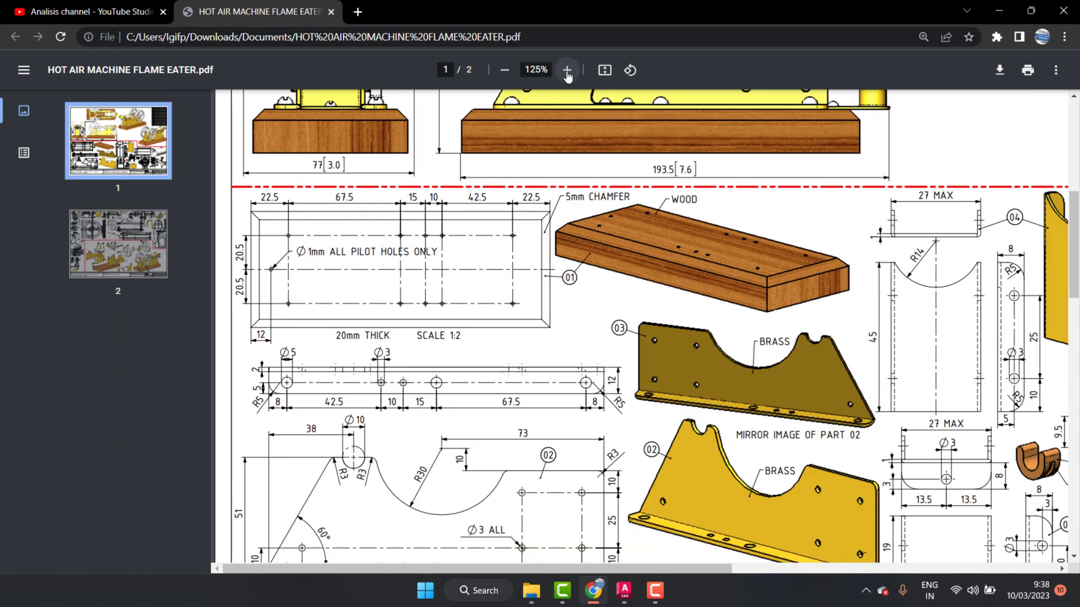
pyautogui.click(566, 70)
pyautogui.click(567, 70)
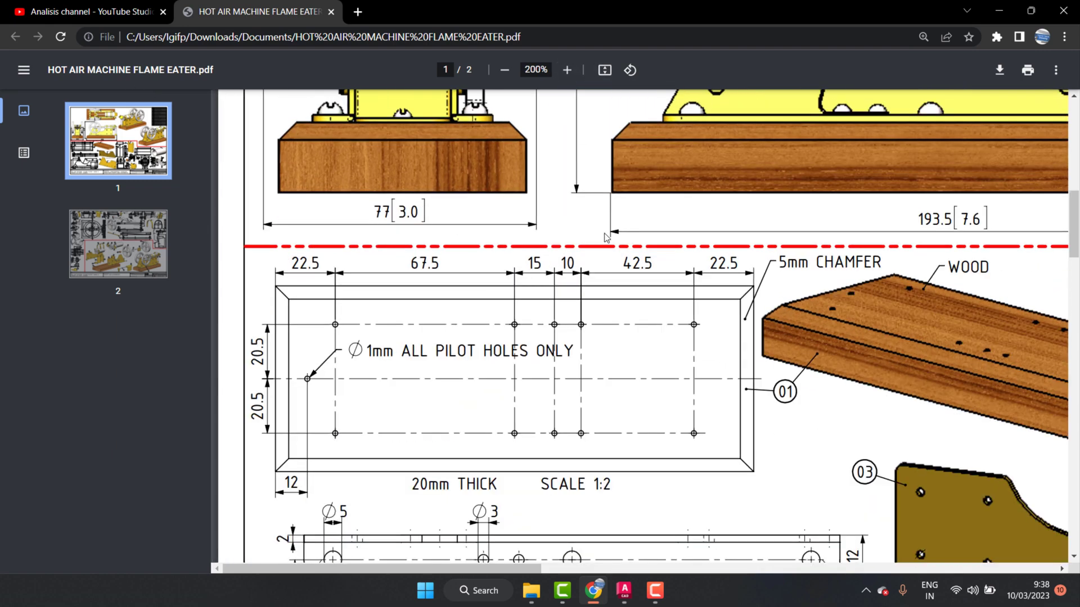
pyautogui.scroll(-1, 613, 251)
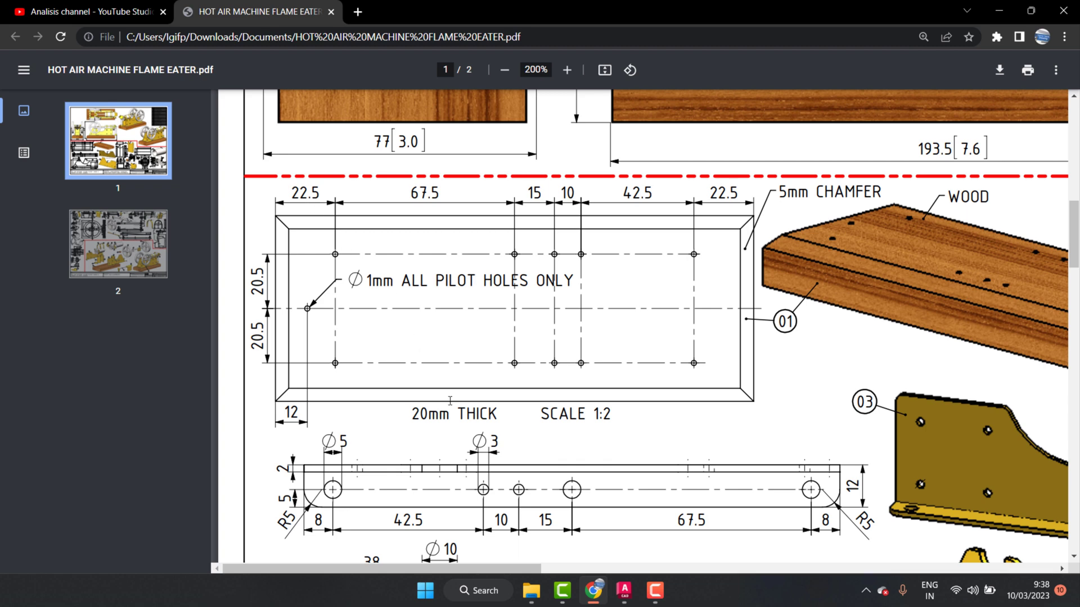
pyautogui.scroll(-1, 513, 439)
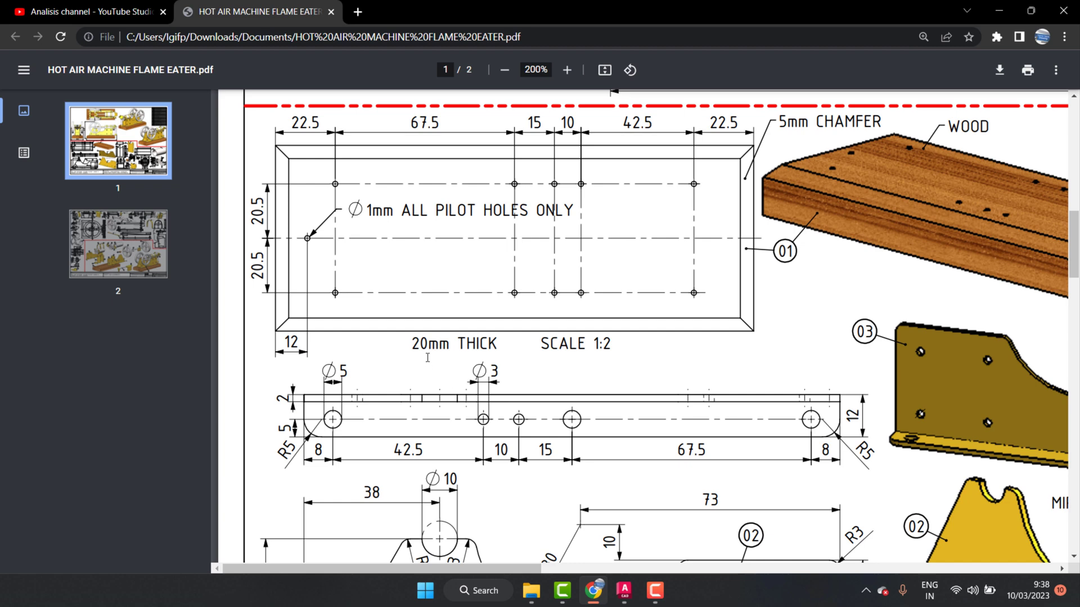
pyautogui.scroll(1, 794, 398)
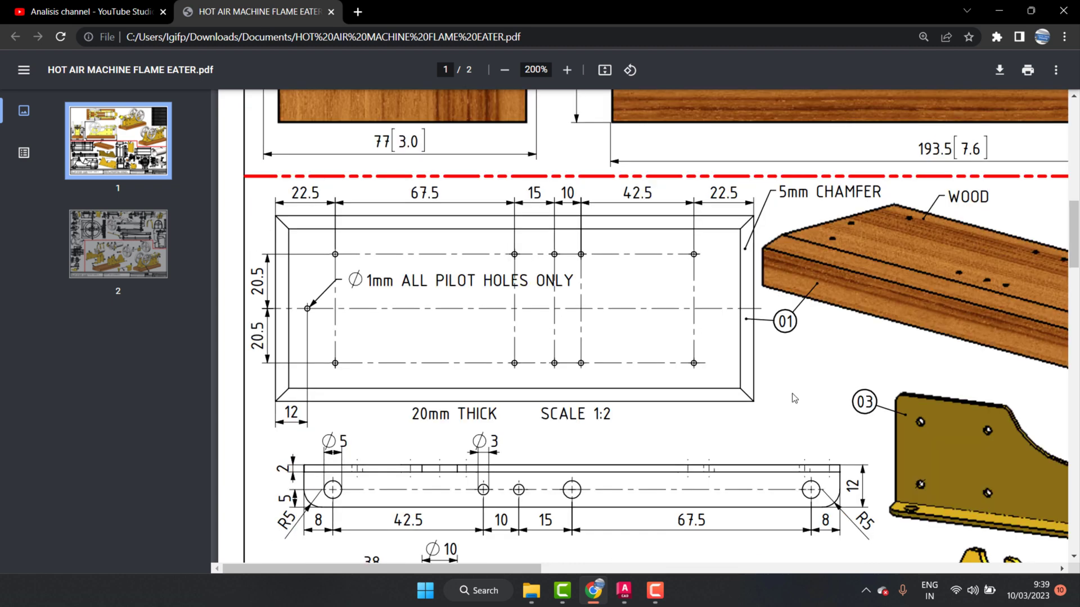
# Search for 'control panel', open Control Panel, then close it
pyautogui.click(487, 592)
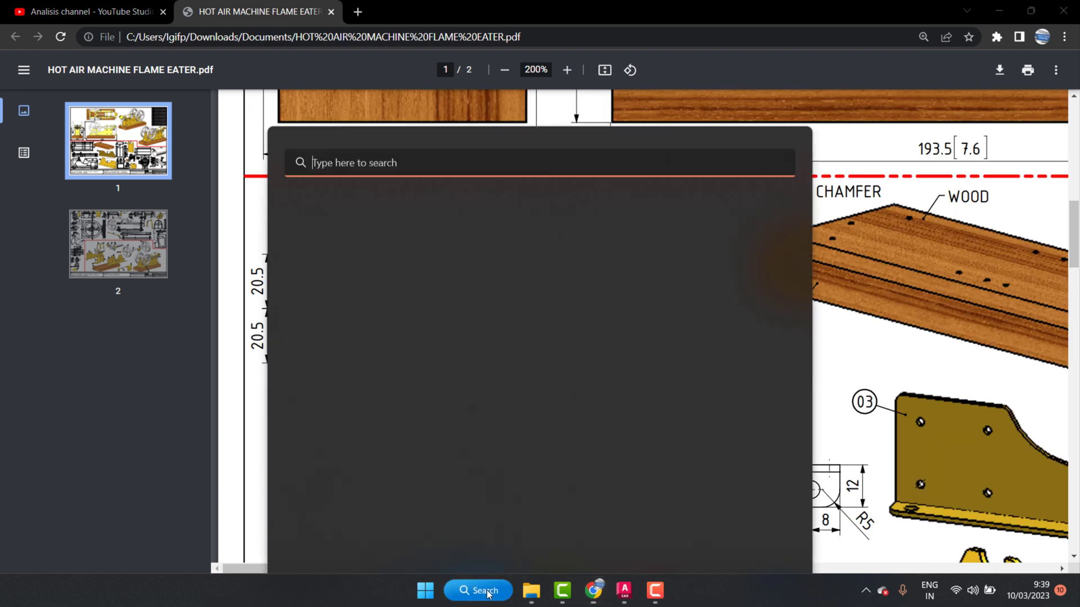
pyautogui.click(425, 591)
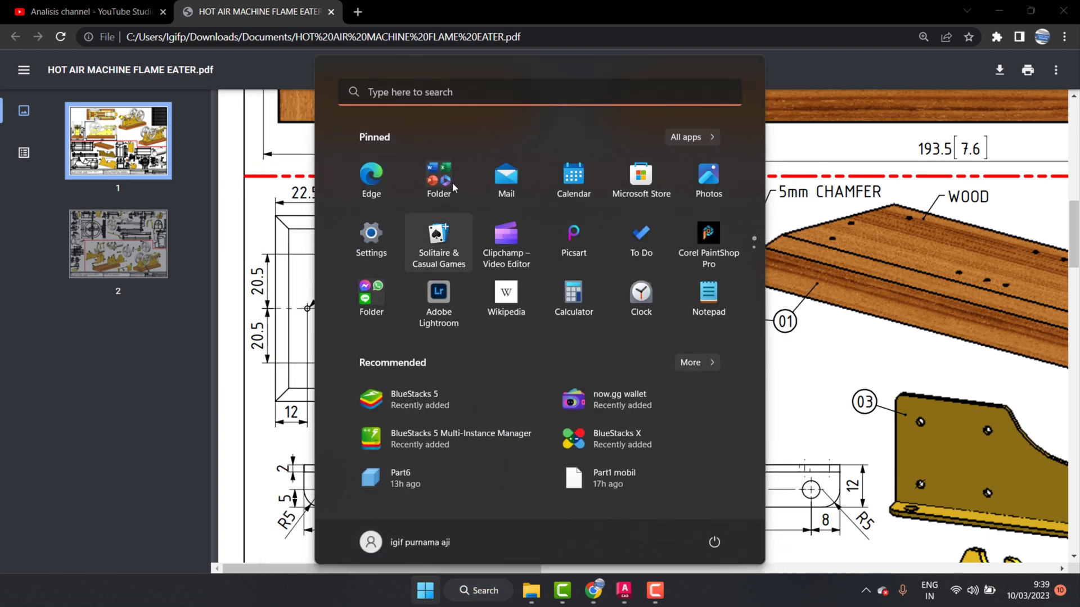
pyautogui.click(428, 88)
pyautogui.write('control panel')
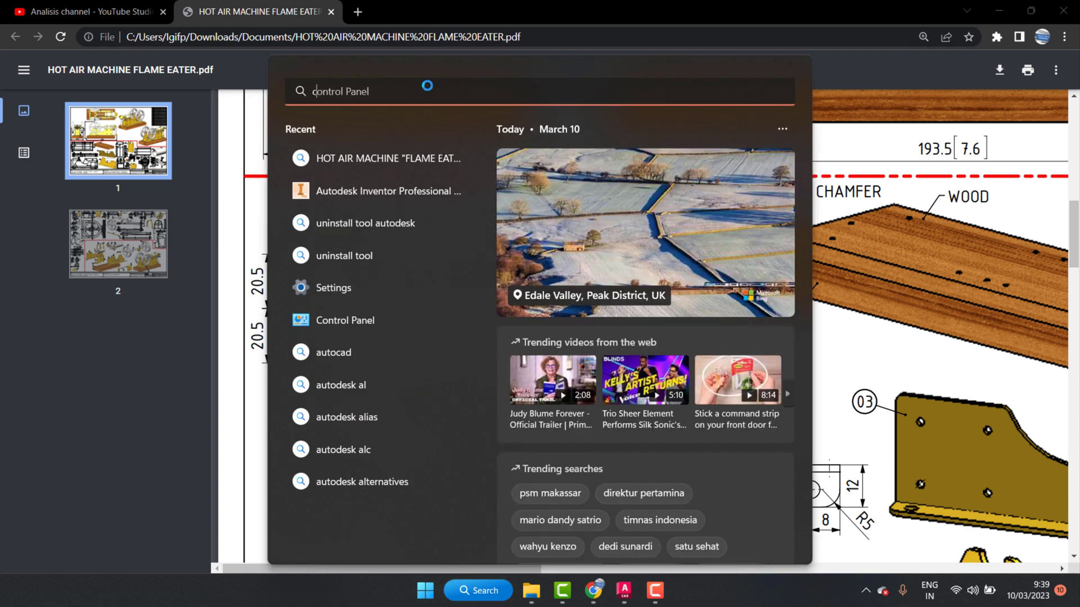
pyautogui.click(379, 181)
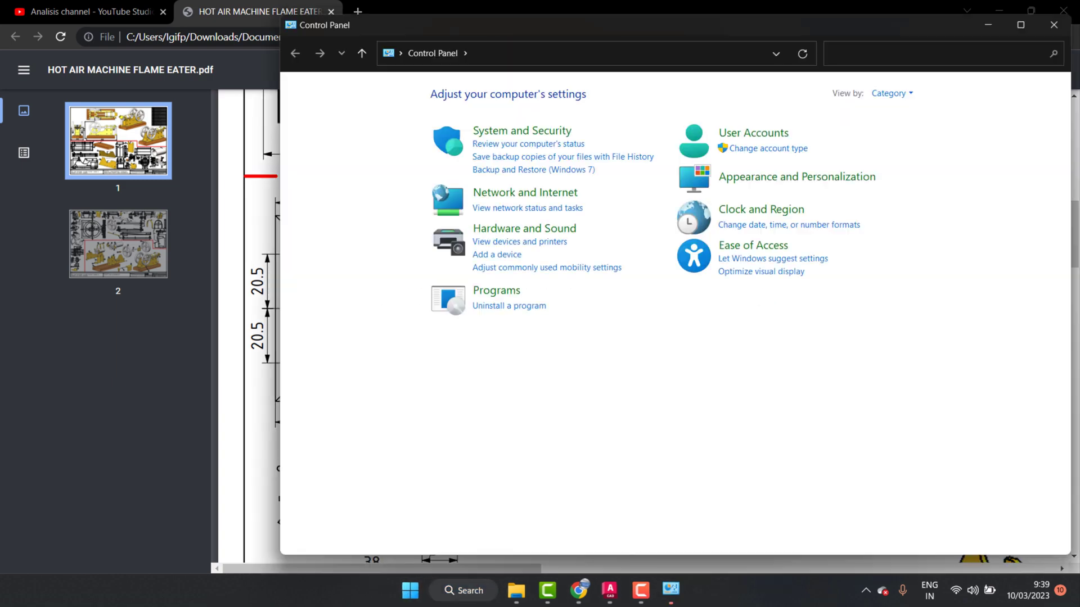
pyautogui.click(1064, 12)
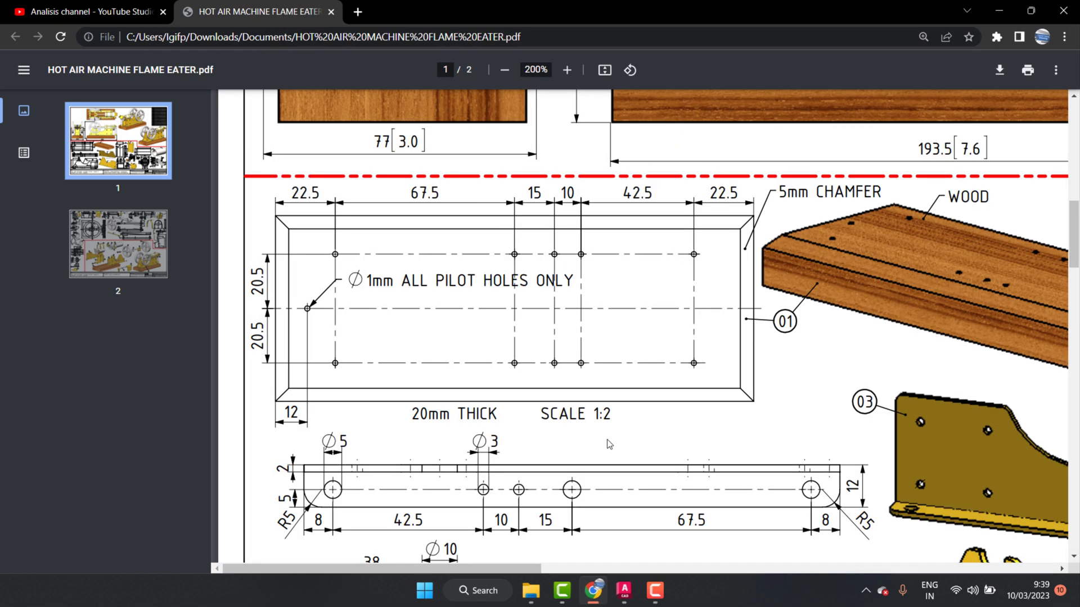
# Search 'c' from the Start menu and launch Calculator
pyautogui.click(425, 591)
pyautogui.click(401, 93)
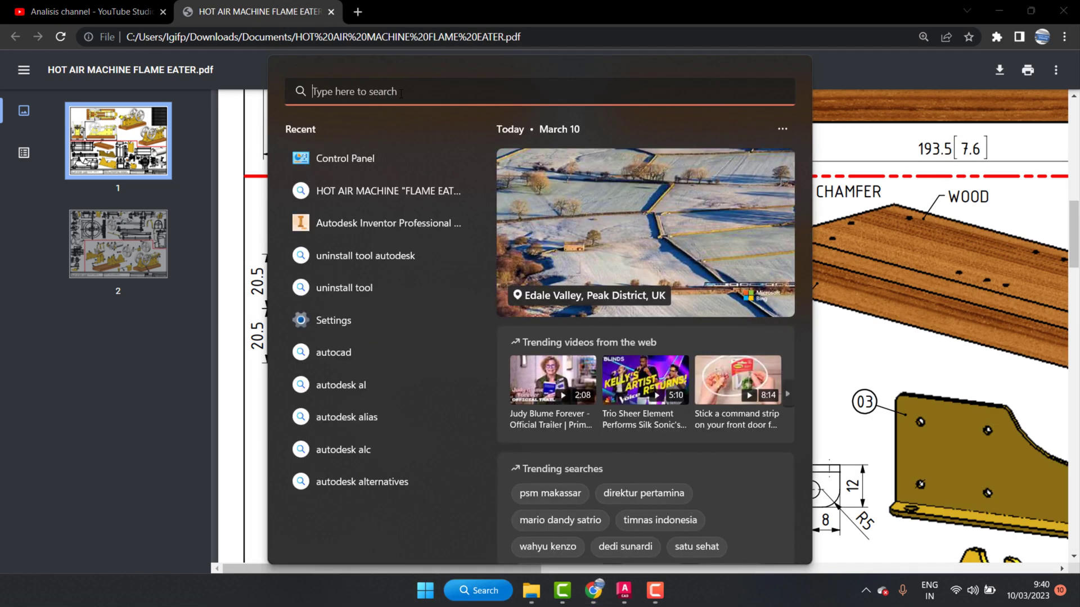
pyautogui.write('c')
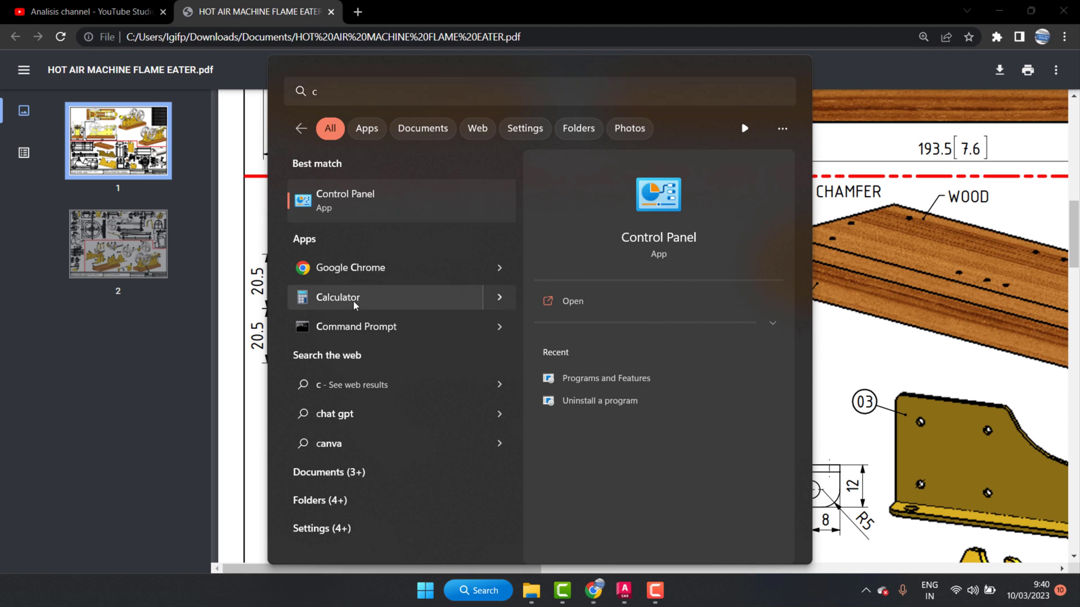
pyautogui.click(357, 298)
# Move Calculator clear of the plate drawing and add 22.5 + 67.5 to get 90
pyautogui.moveTo(471, 123); pyautogui.dragTo(854, 187)
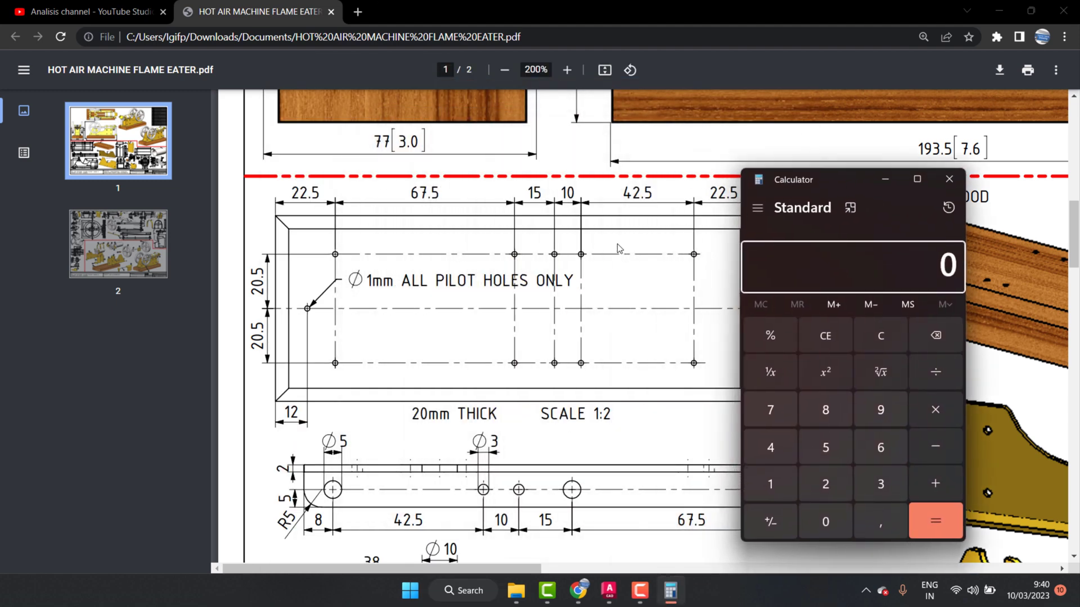
pyautogui.moveTo(839, 179)
pyautogui.mouseDown()
pyautogui.moveTo(923, 182)
pyautogui.moveTo(901, 173)
pyautogui.mouseUp()
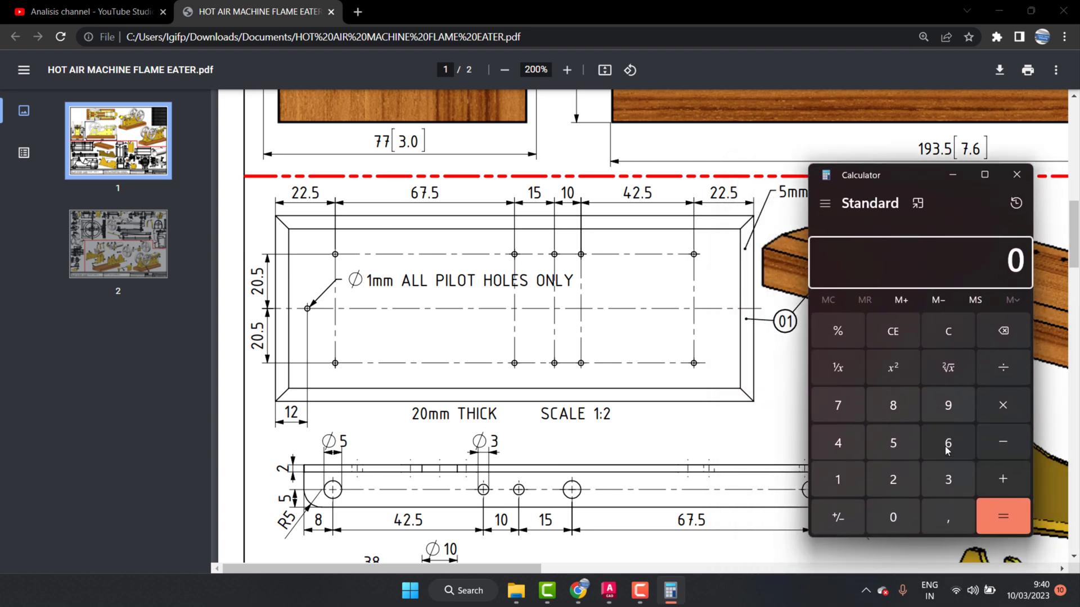
pyautogui.doubleClick(900, 482)
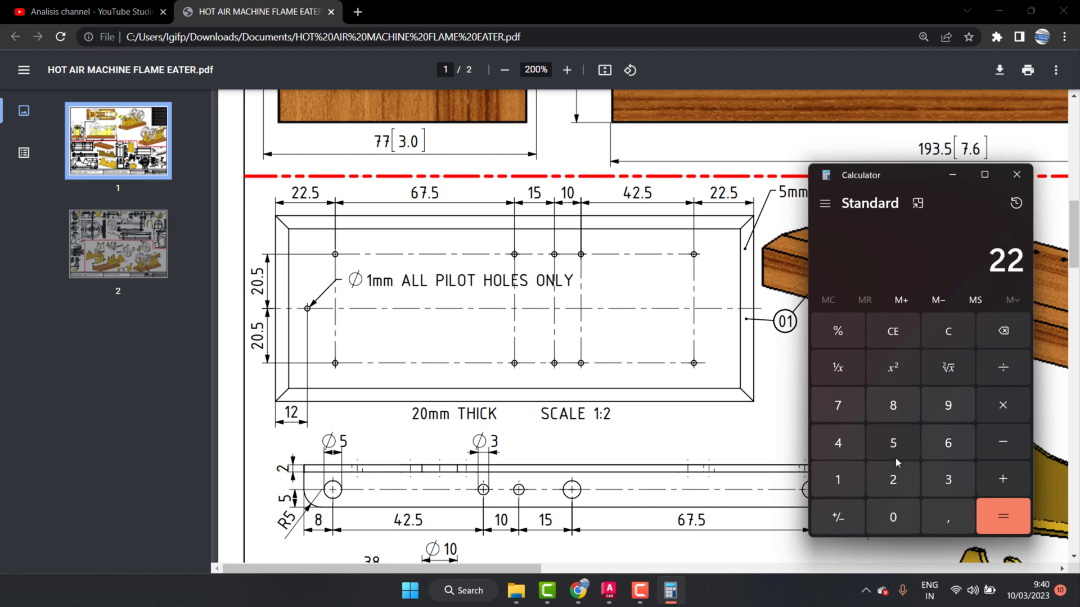
pyautogui.click(958, 521)
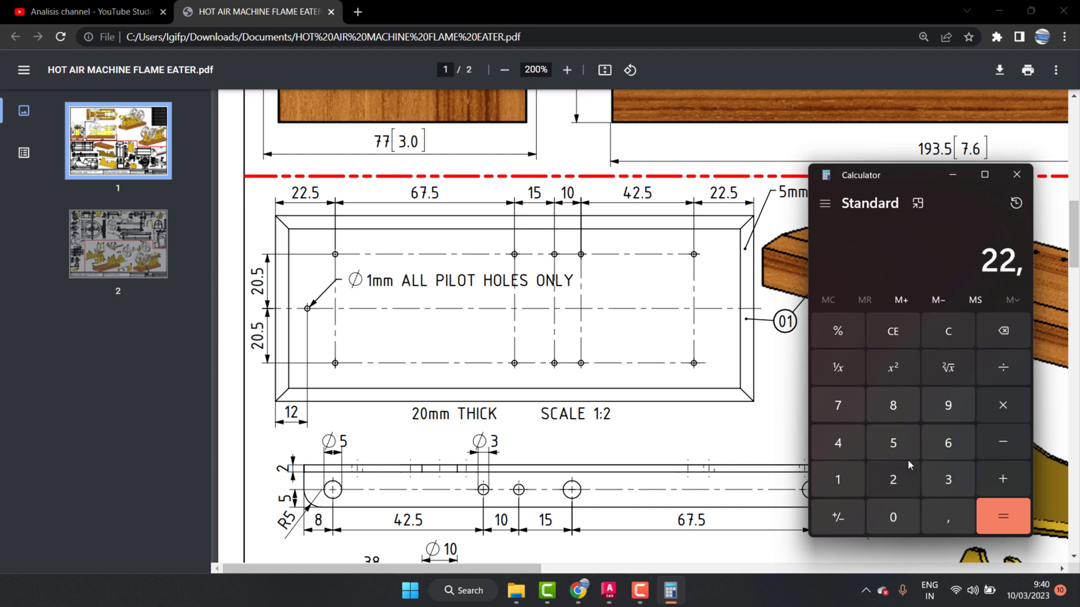
pyautogui.click(905, 447)
pyautogui.click(1008, 478)
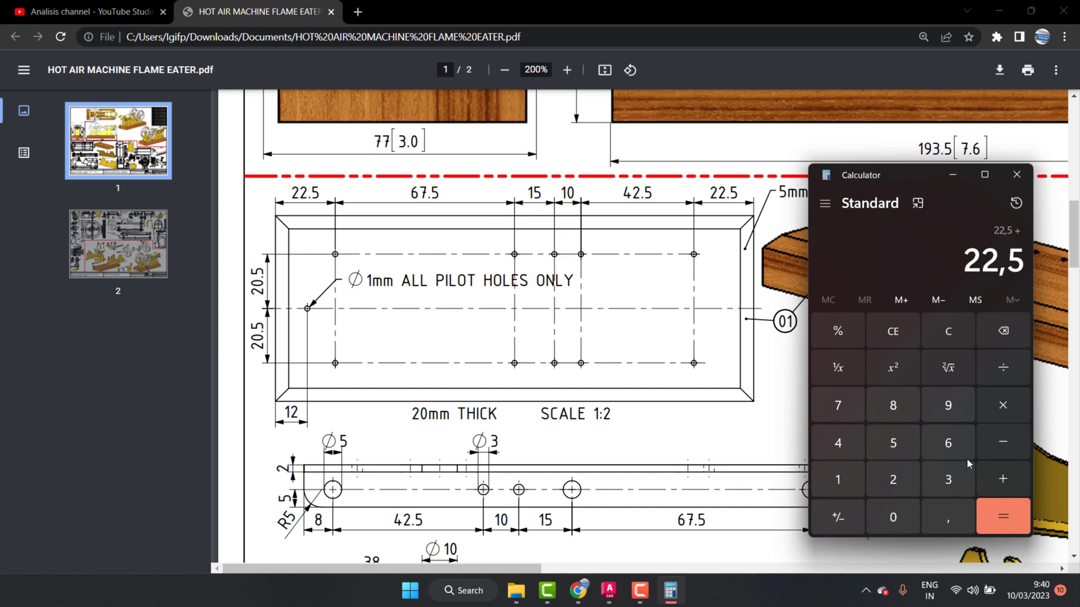
pyautogui.click(947, 444)
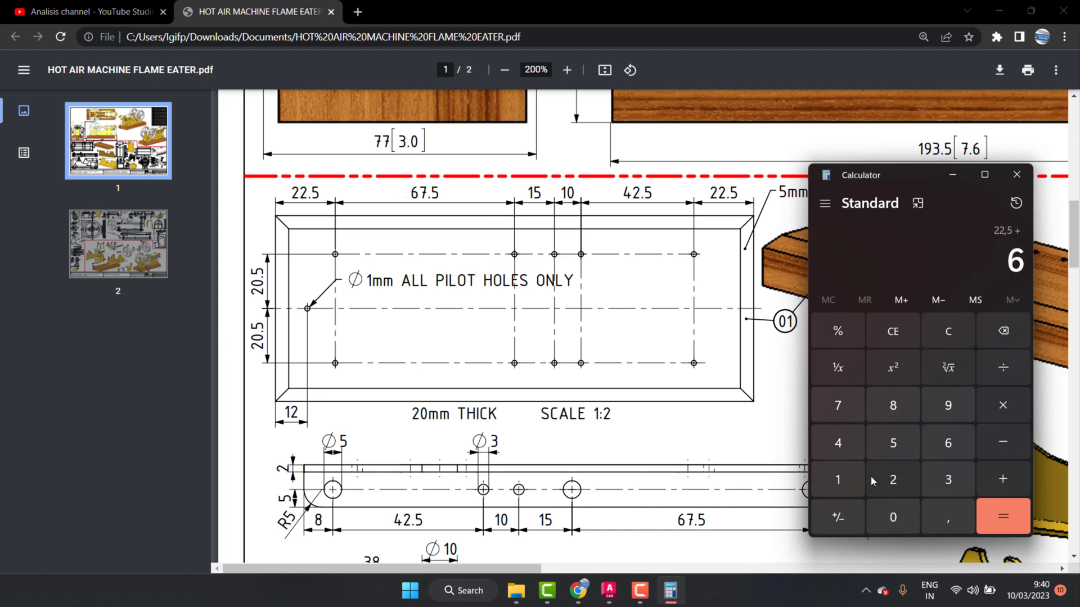
pyautogui.click(843, 409)
pyautogui.click(940, 518)
pyautogui.click(895, 451)
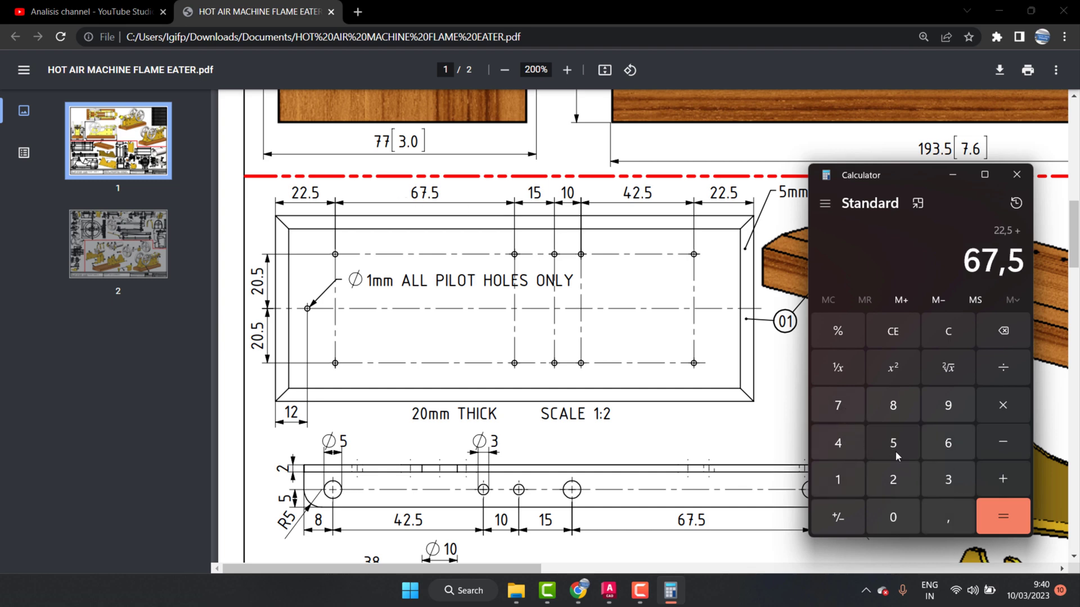
pyautogui.click(994, 518)
# Add the 15 and 10 spacings for a running total of 115
pyautogui.click(1008, 479)
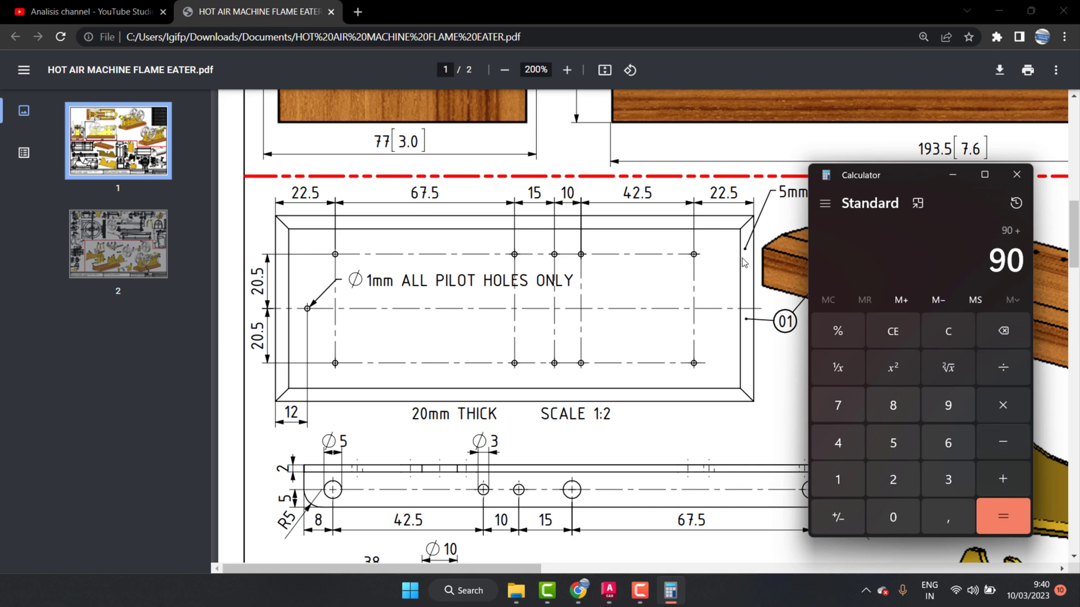
pyautogui.click(838, 472)
pyautogui.click(893, 447)
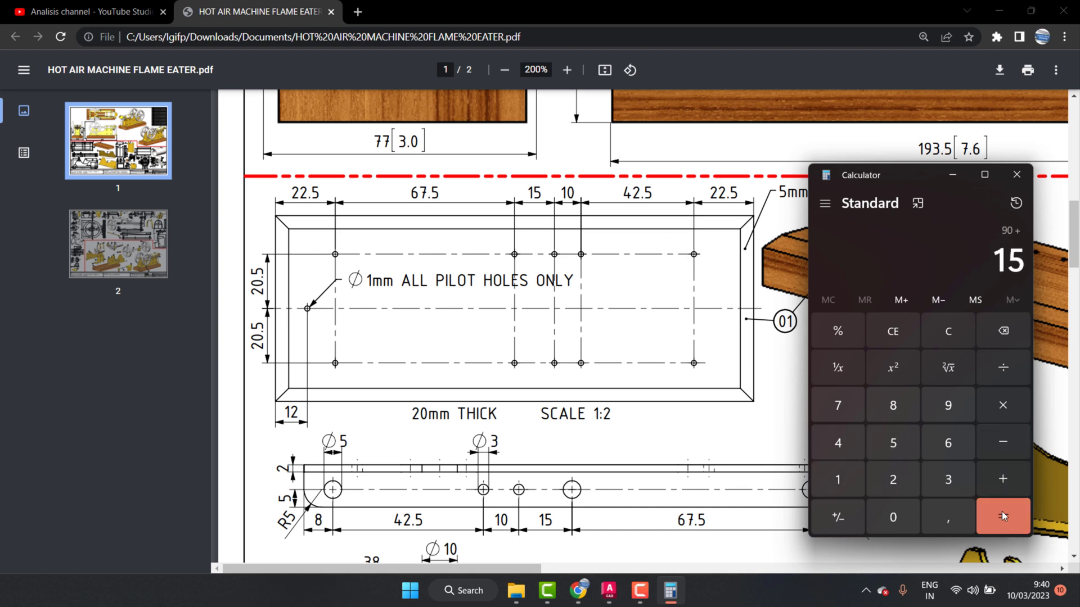
pyautogui.click(1004, 516)
pyautogui.click(1006, 479)
pyautogui.click(838, 478)
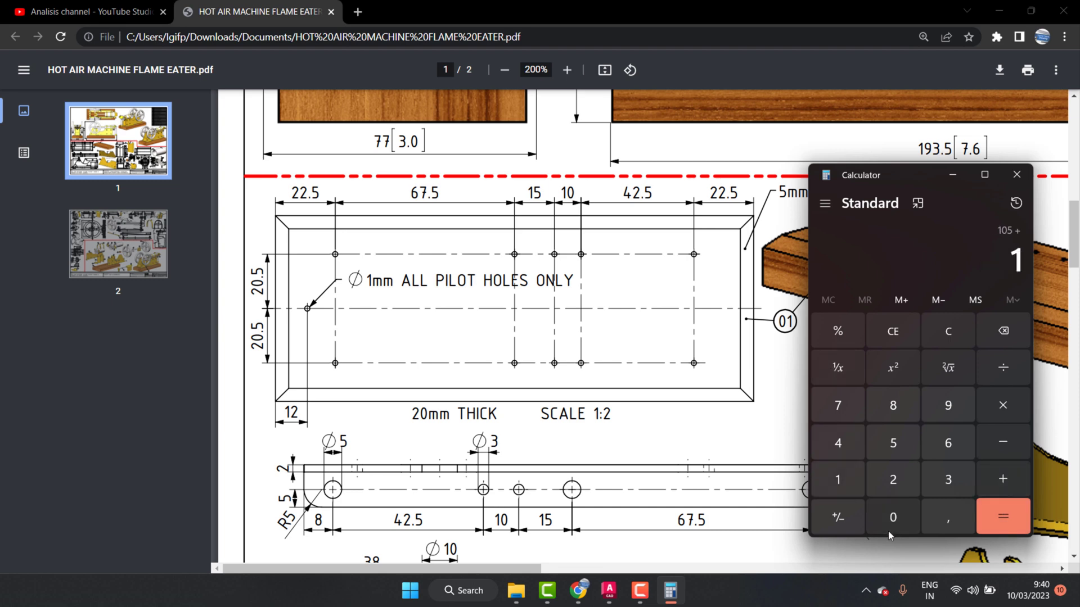
pyautogui.click(893, 516)
pyautogui.click(1004, 516)
# Add the 42.5 and 22.5 spacings to reach the 180 mm overall length
pyautogui.click(1003, 482)
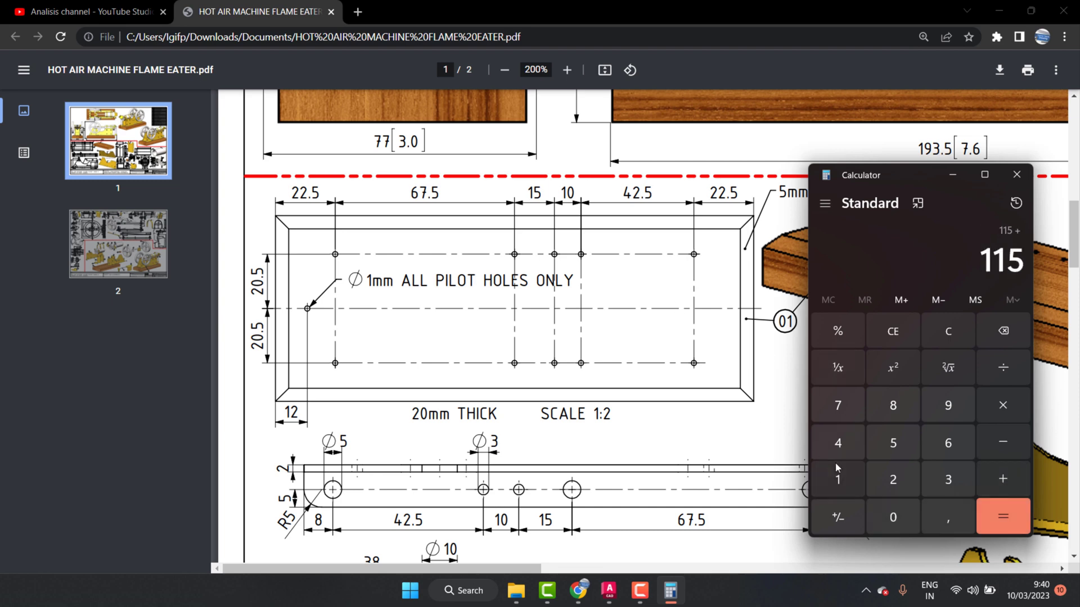
pyautogui.click(838, 444)
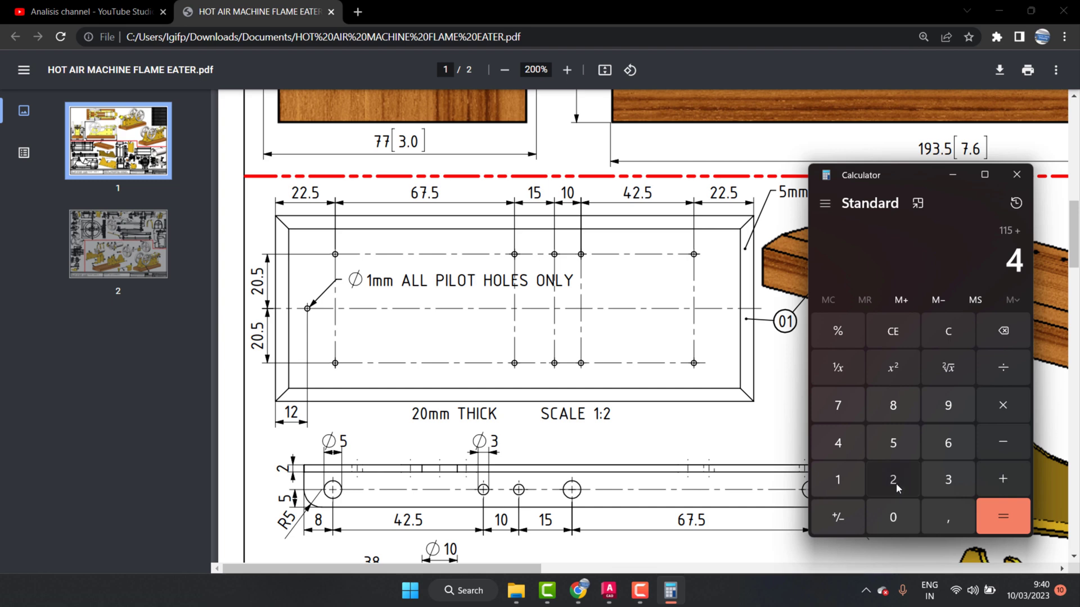
pyautogui.click(896, 484)
pyautogui.click(948, 514)
pyautogui.click(896, 448)
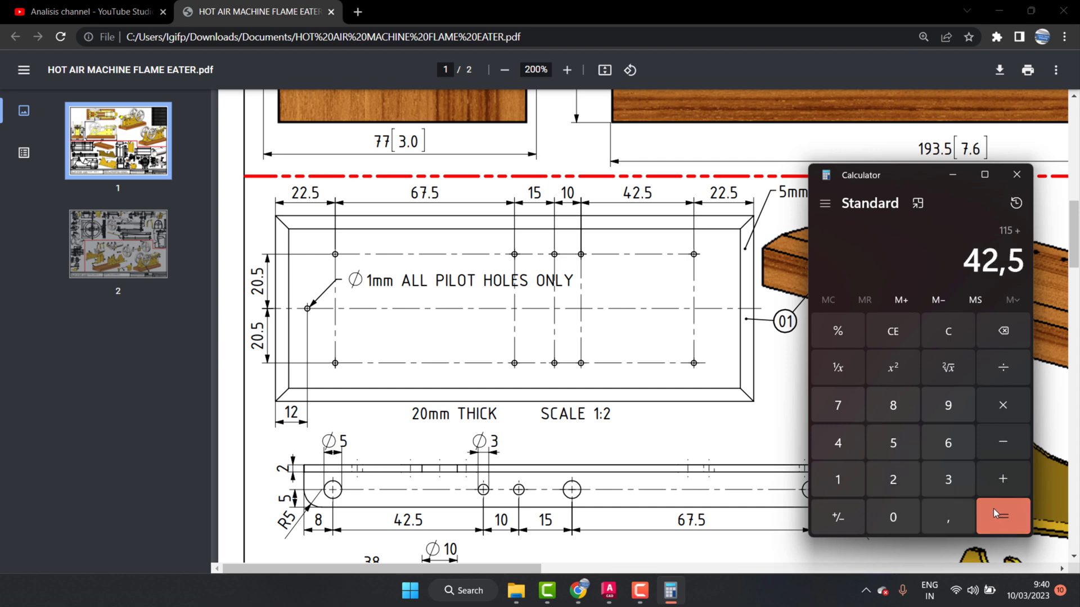
pyautogui.click(994, 510)
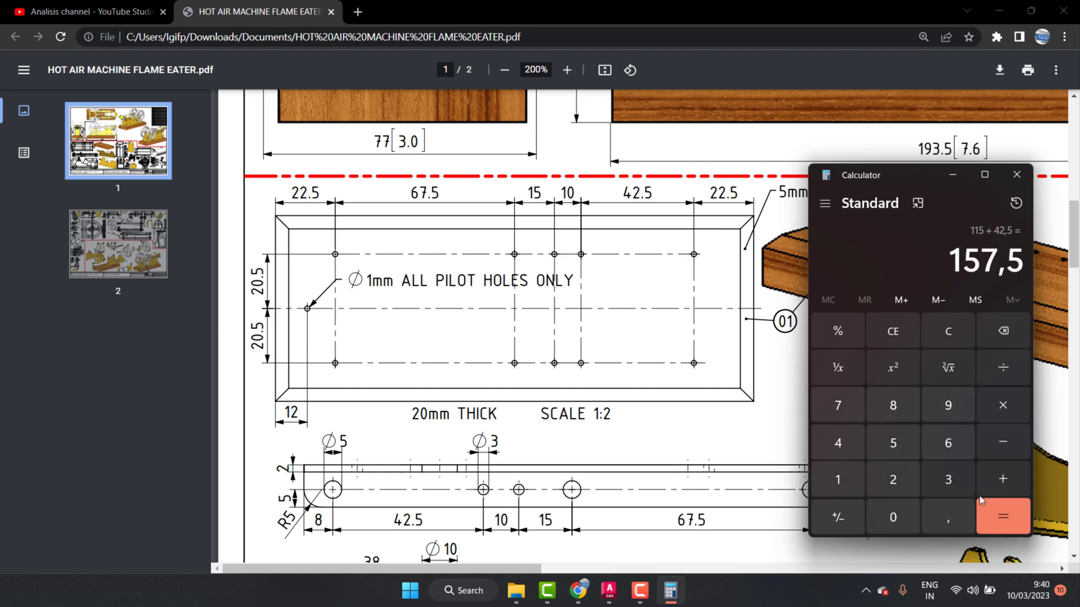
pyautogui.click(1007, 477)
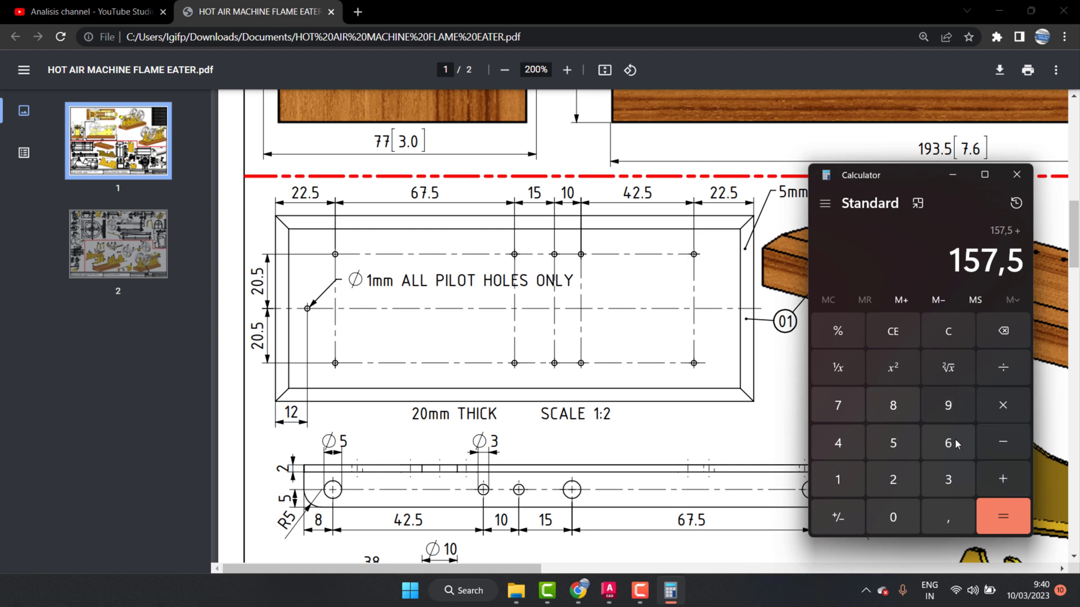
pyautogui.click(896, 479)
pyautogui.click(896, 479)
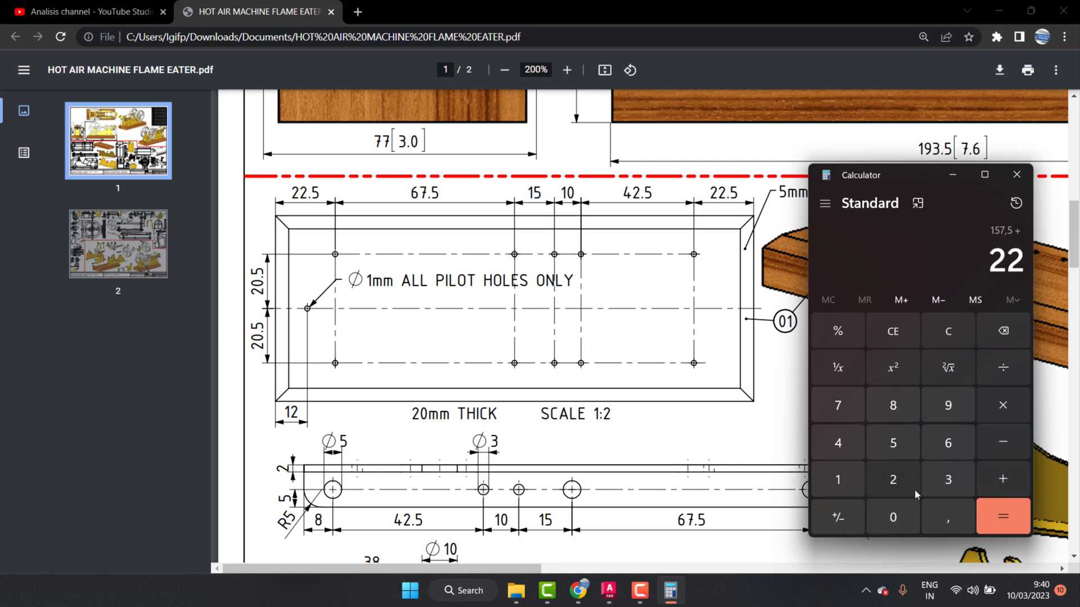
pyautogui.click(953, 517)
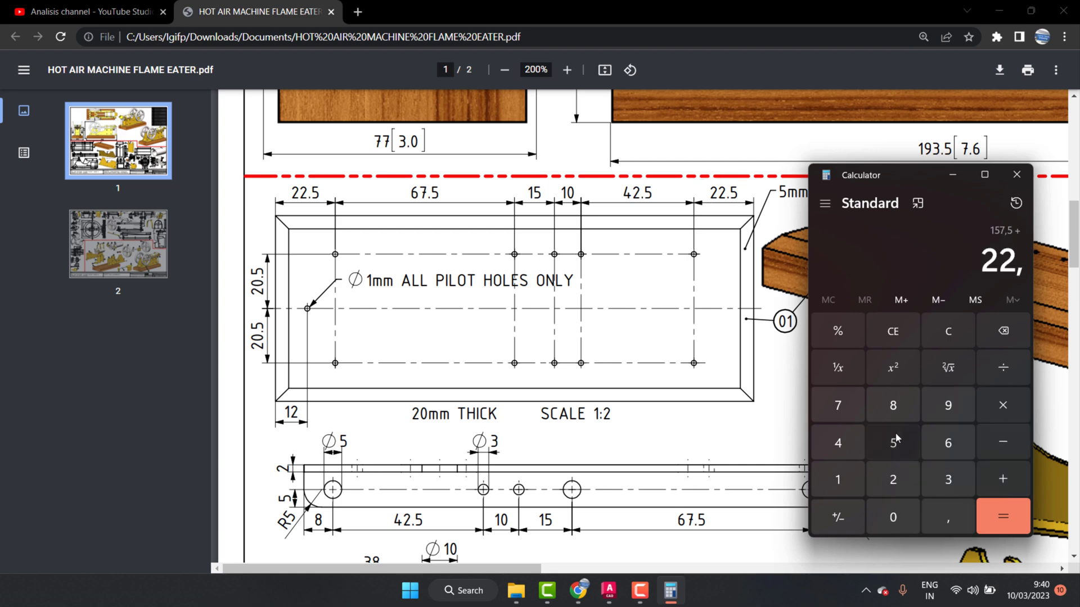
pyautogui.click(896, 444)
pyautogui.click(995, 514)
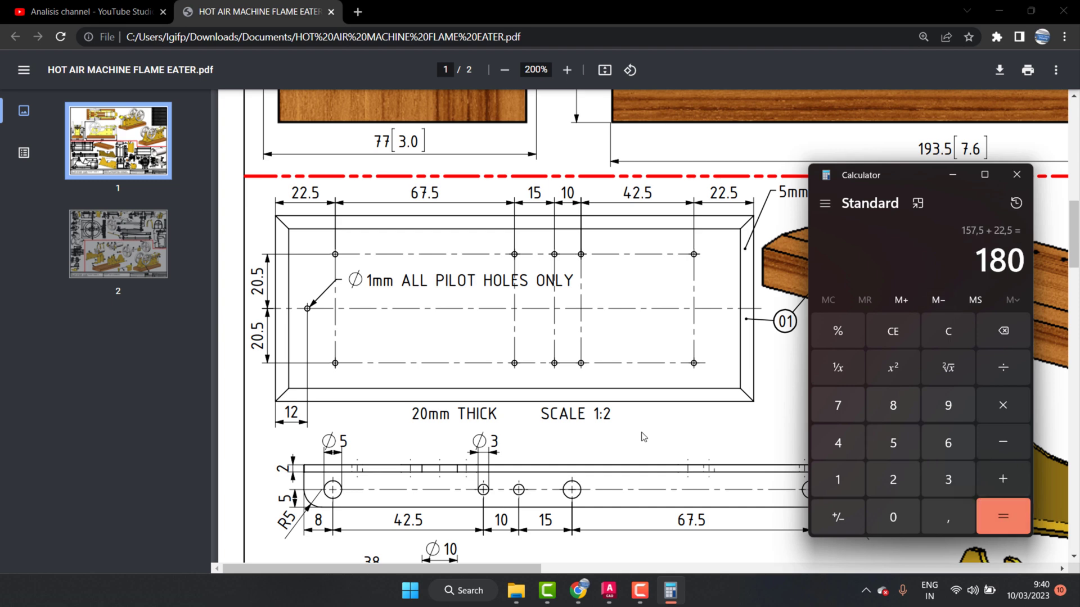
pyautogui.click(610, 591)
# Start a line in Drawing4, cancel it with Esc, and bring back Calculator's 180 total
pyautogui.click(652, 526)
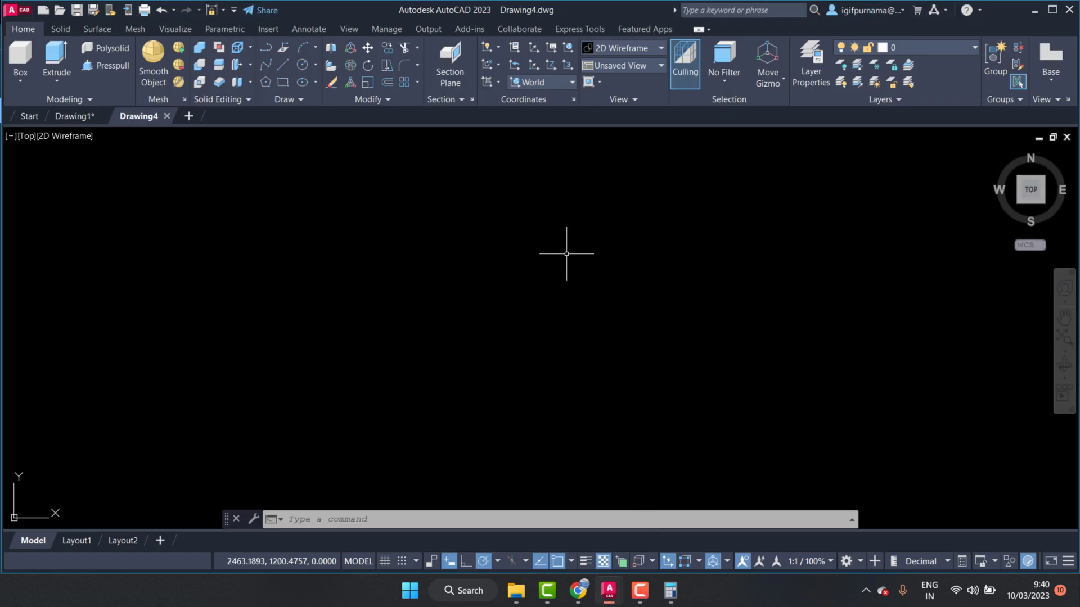
pyautogui.click(283, 66)
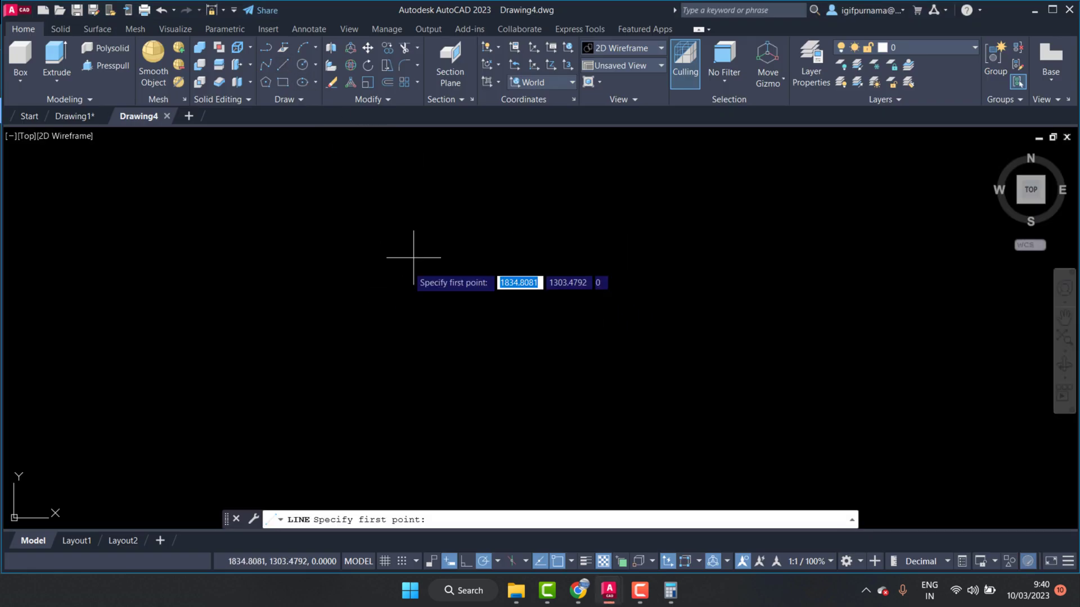
pyautogui.click(355, 244)
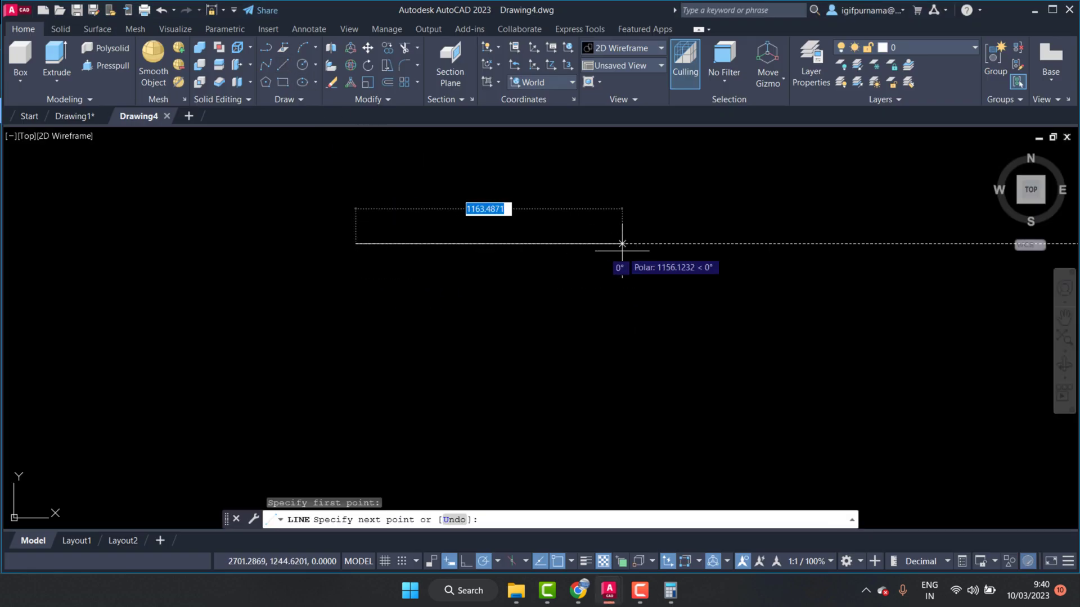
pyautogui.press('Escape')
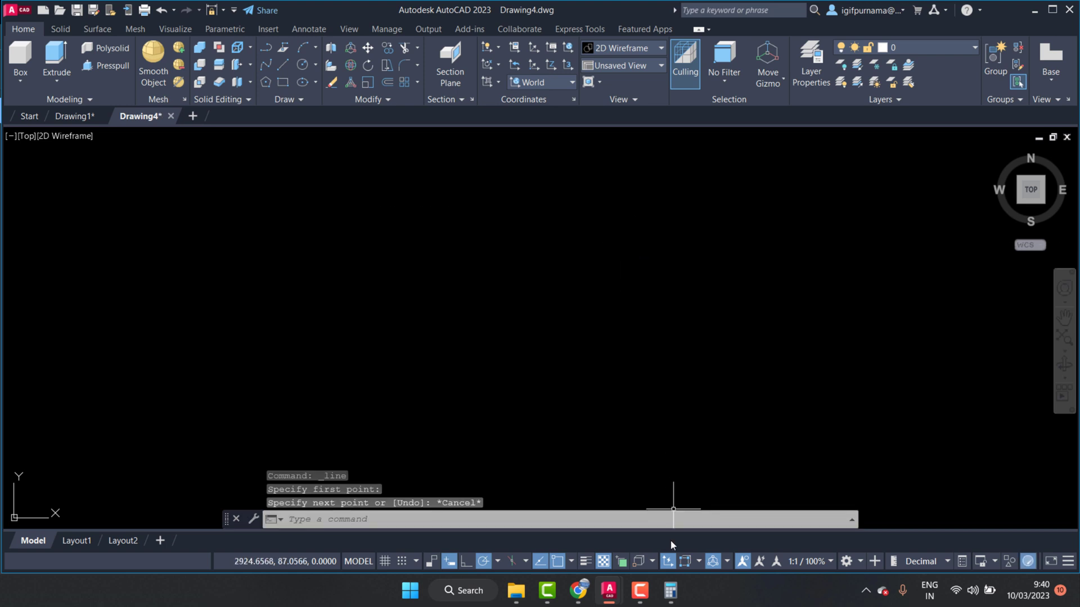
pyautogui.click(669, 589)
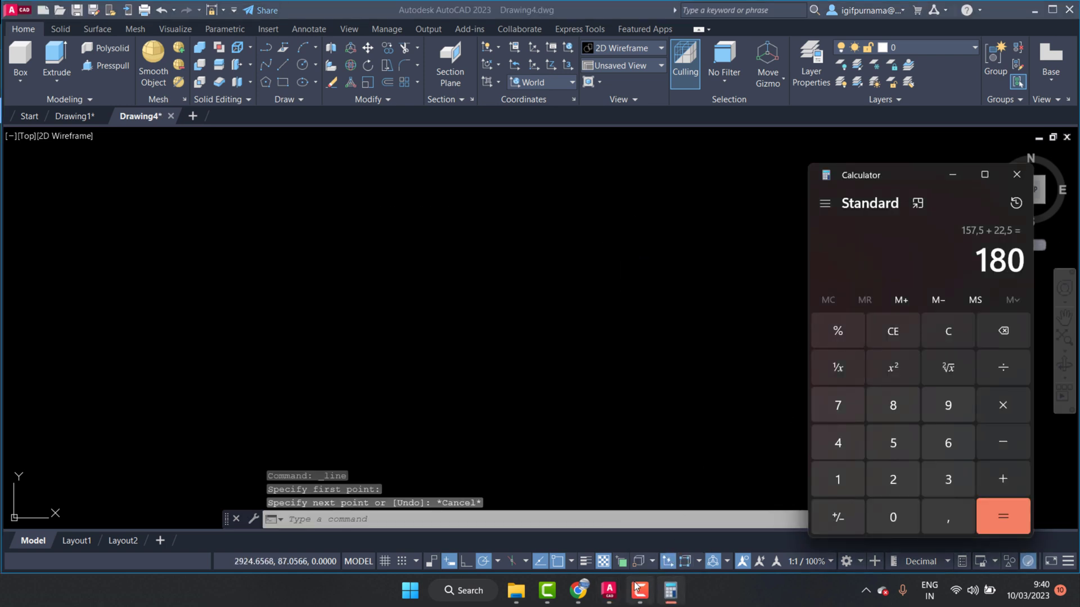
pyautogui.click(609, 589)
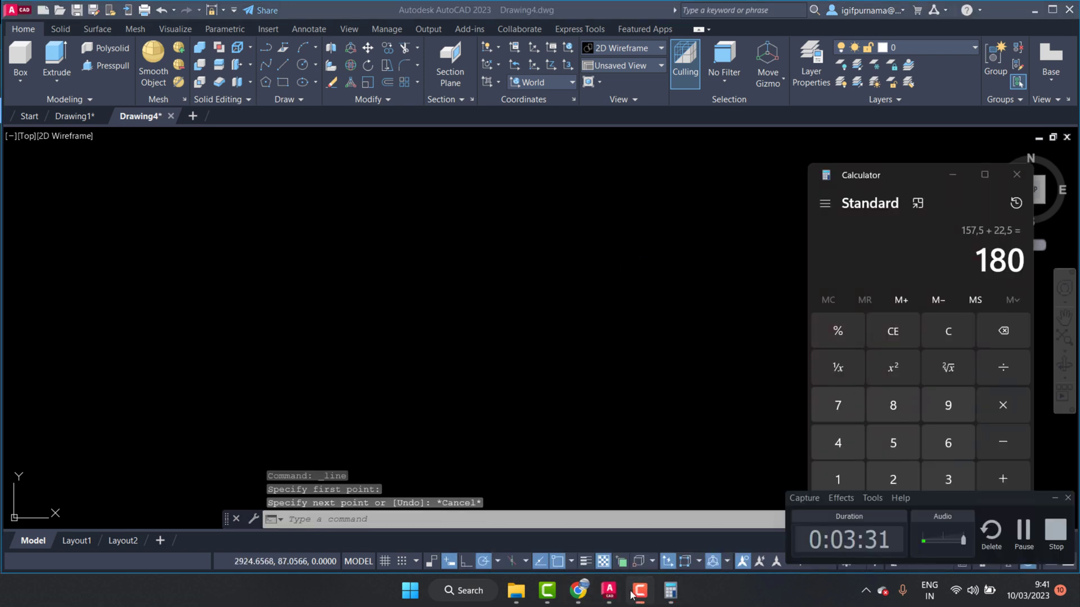
# Check the plate's 20.5 width dimensions in the PDF drawing
pyautogui.click(578, 589)
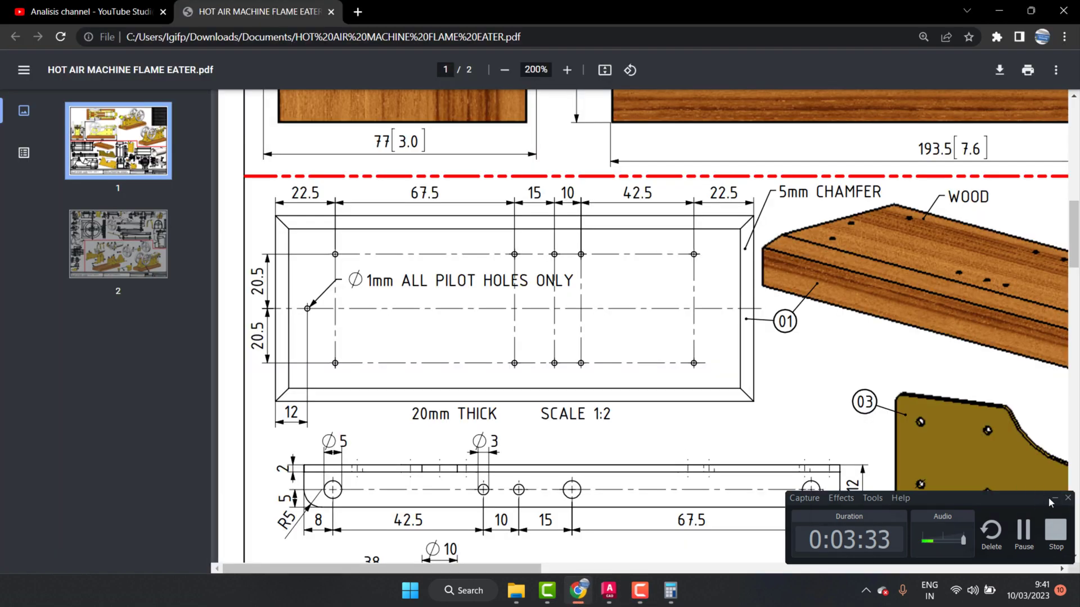
pyautogui.click(1054, 498)
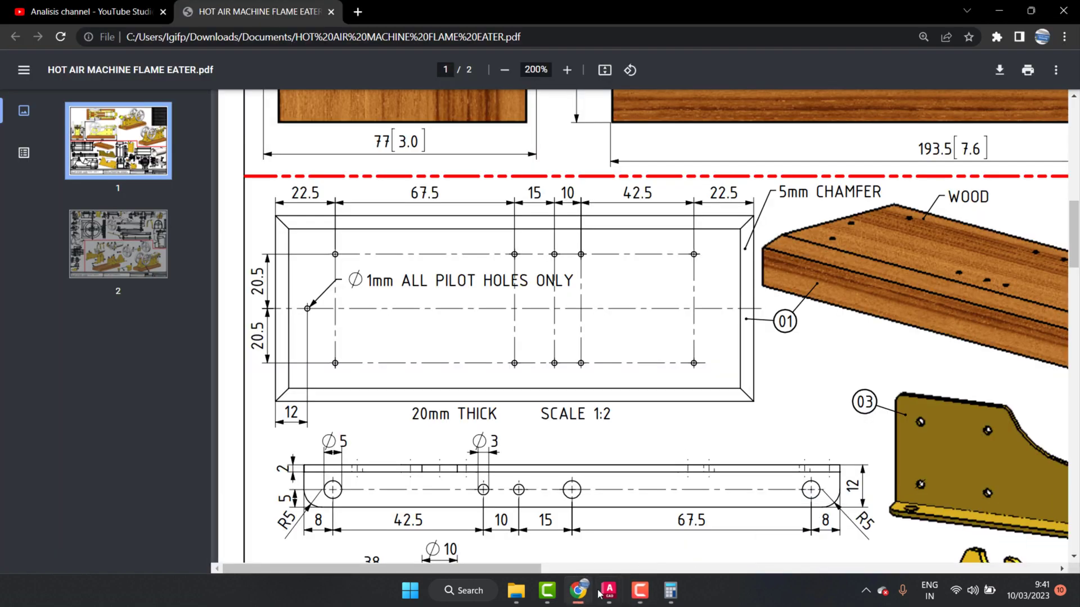
pyautogui.moveTo(579, 591); pyautogui.dragTo(671, 590)
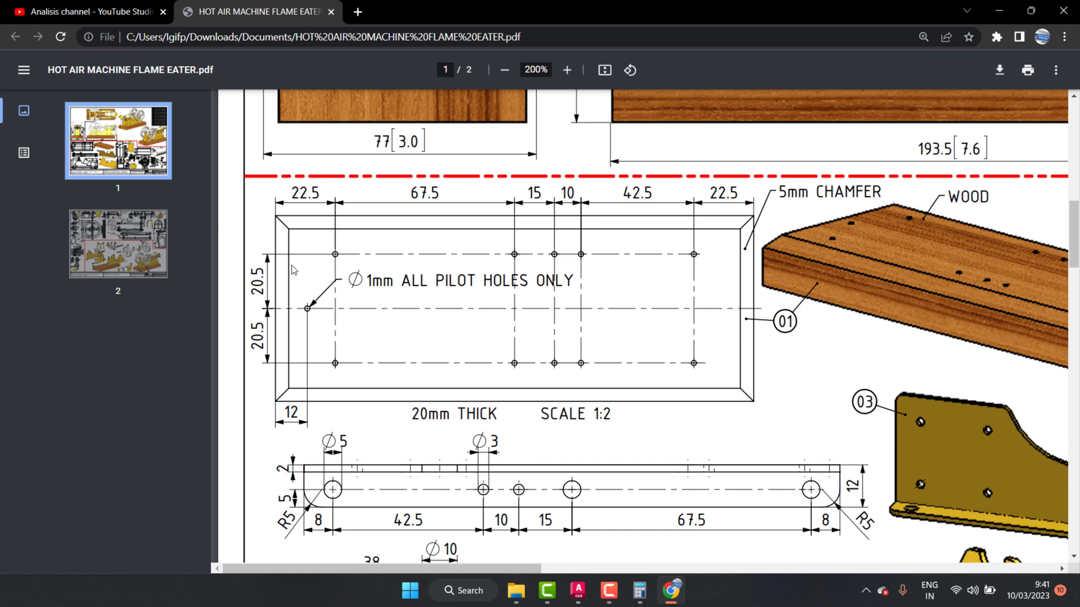
pyautogui.click(638, 593)
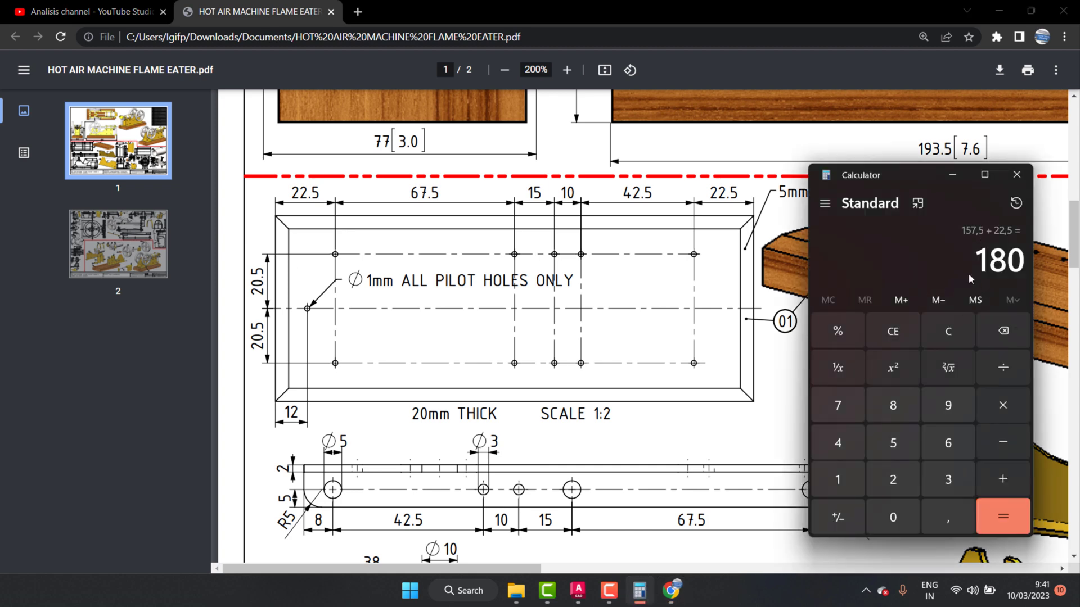
# Clear Calculator and add 20.5 + 20.5 to get 41
pyautogui.click(948, 332)
pyautogui.click(890, 483)
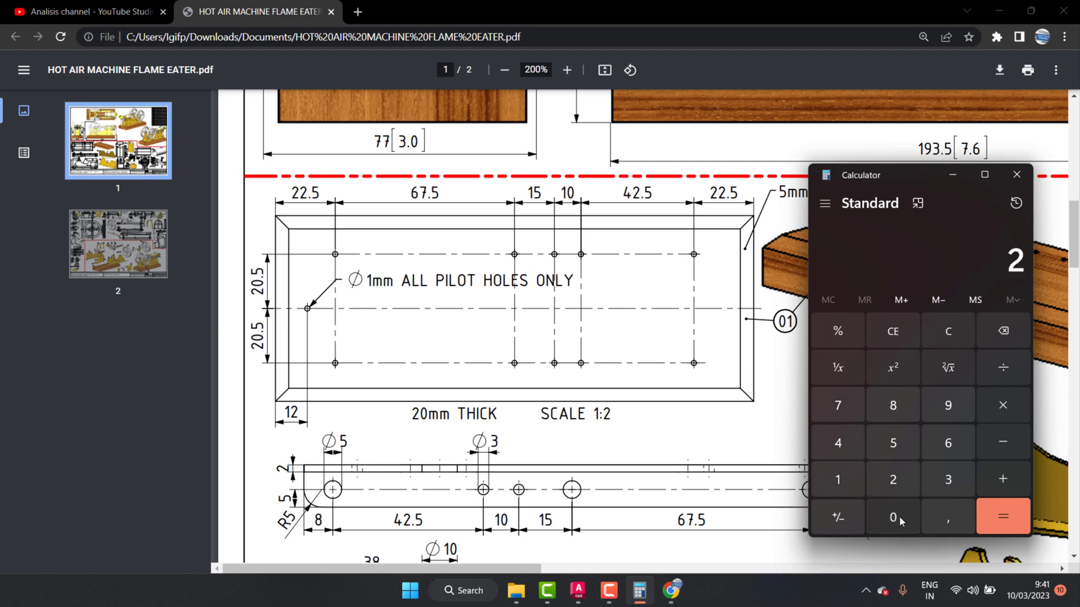
pyautogui.click(899, 517)
pyautogui.click(950, 511)
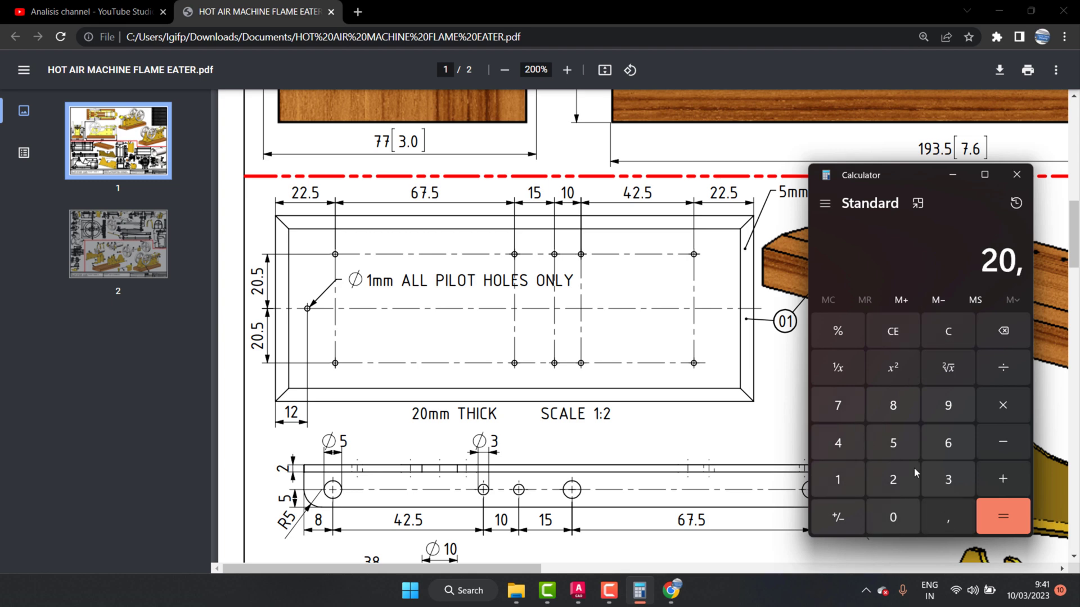
pyautogui.click(903, 450)
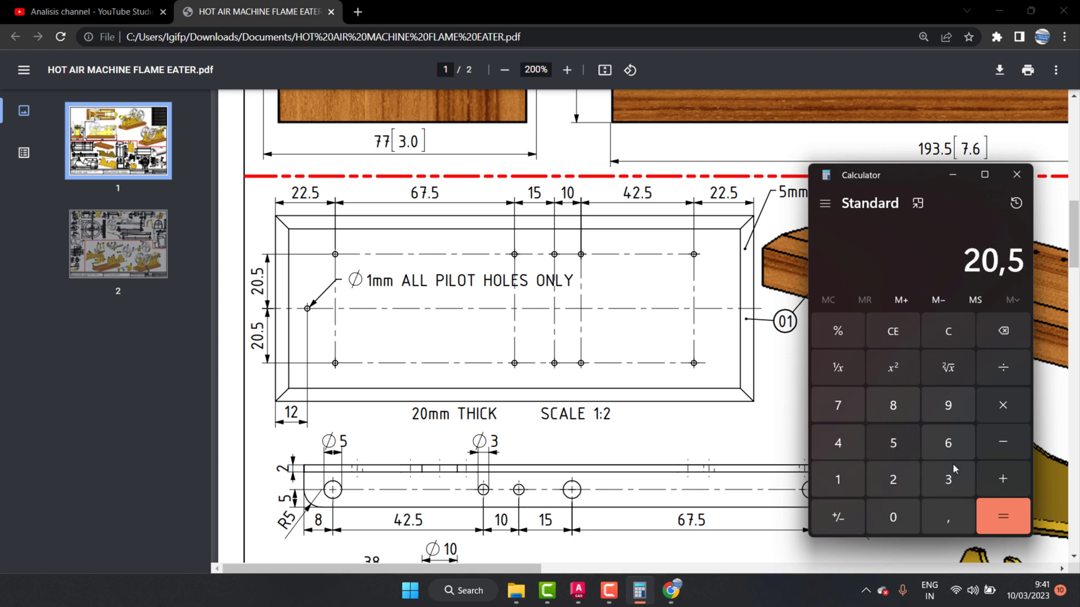
pyautogui.click(994, 479)
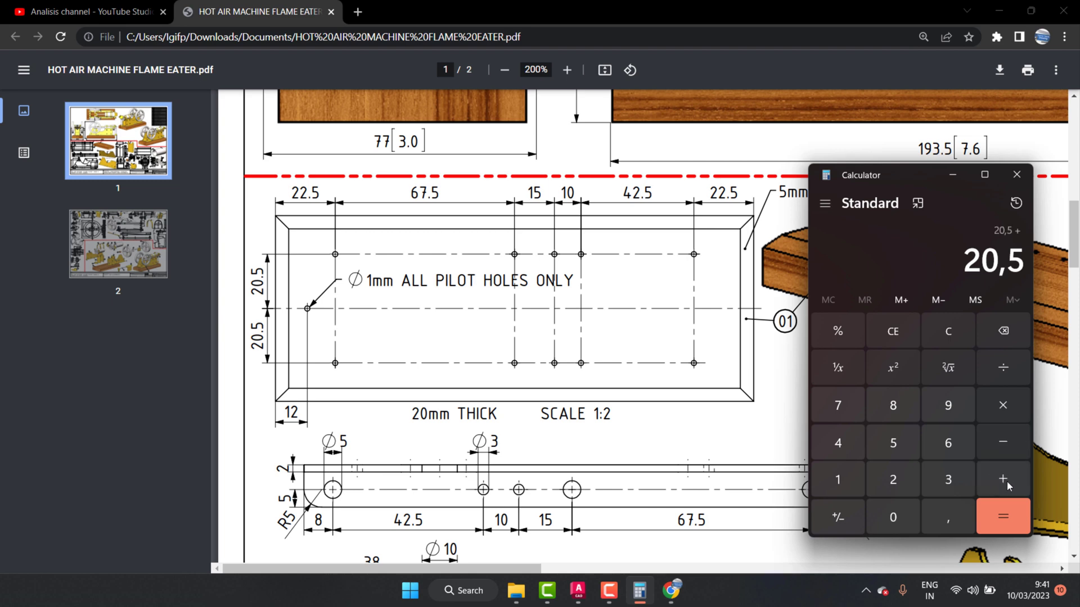
pyautogui.click(1008, 513)
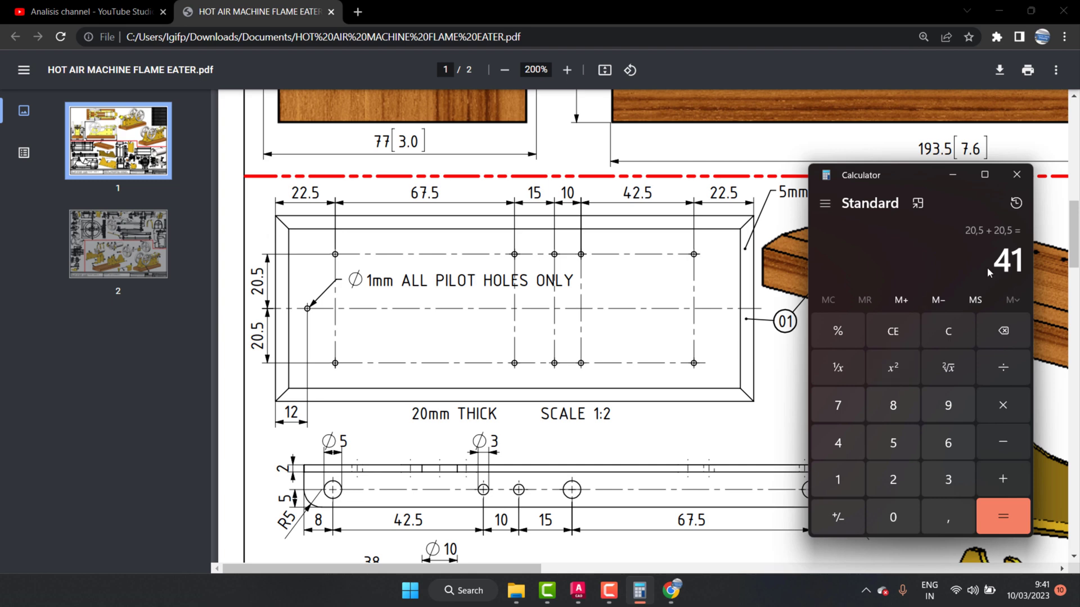
# Add 41 + 41 to get the 82 mm plate width
pyautogui.click(844, 441)
pyautogui.click(849, 478)
pyautogui.click(998, 515)
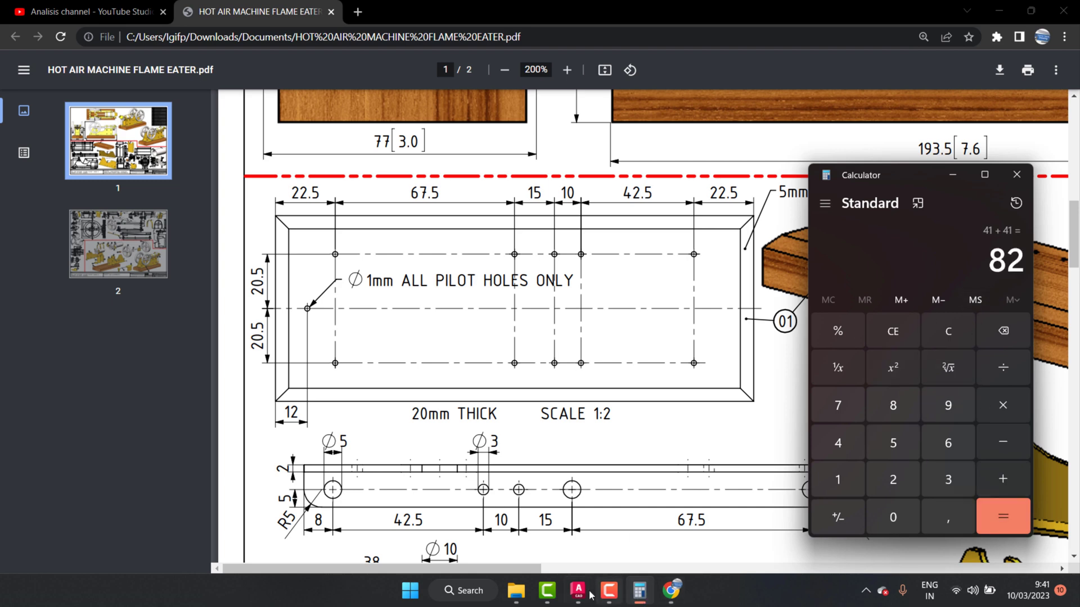
pyautogui.moveTo(577, 590)
pyautogui.click(652, 512)
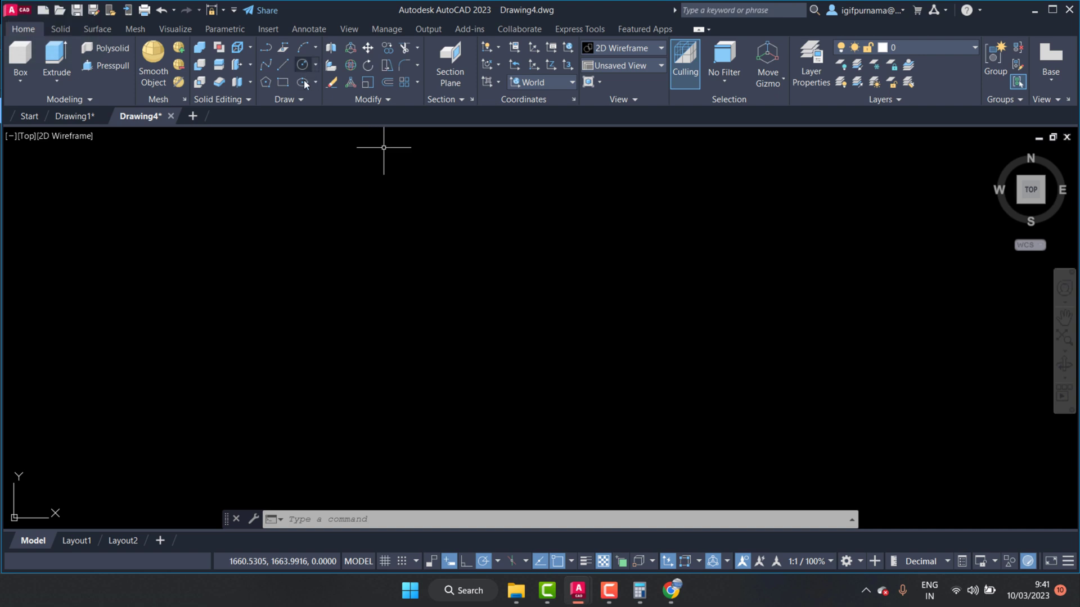
# Draw the plate's 180 top edge and 82 vertical side with LINE
pyautogui.click(283, 64)
pyautogui.click(428, 247)
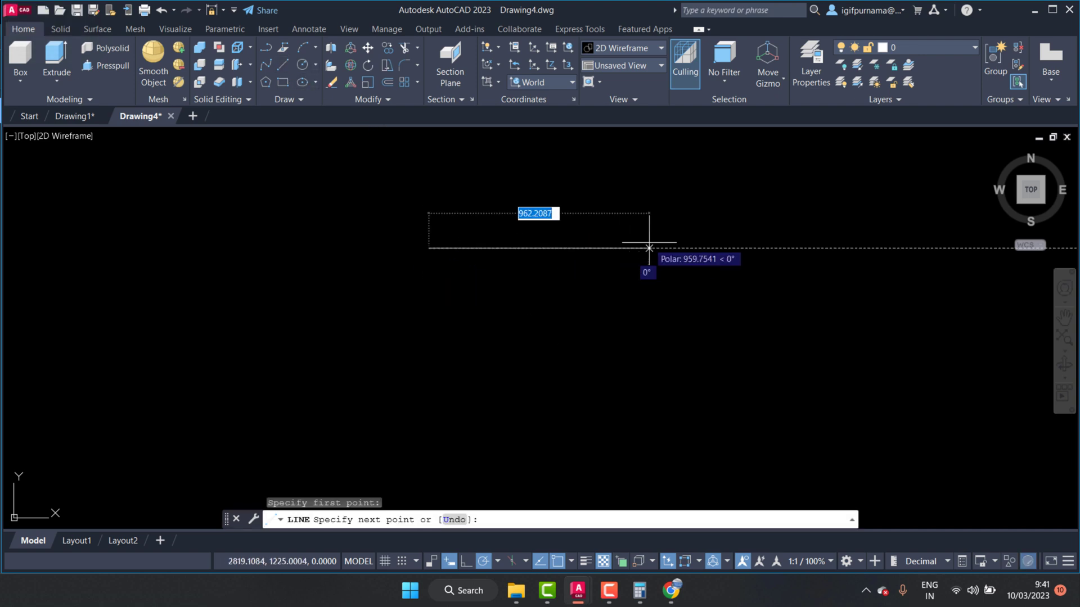
pyautogui.write('180')
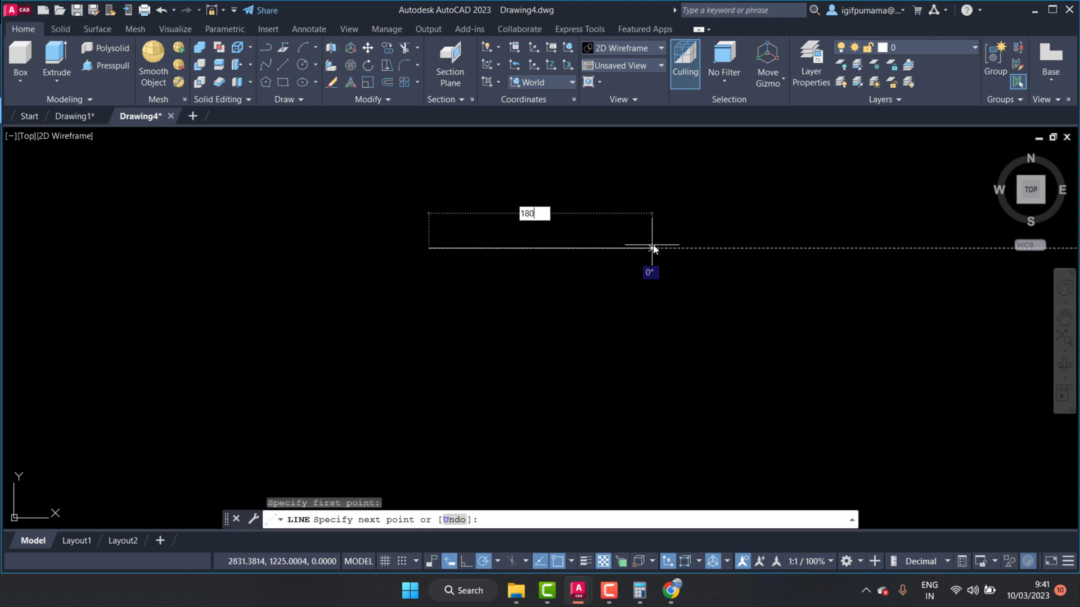
pyautogui.press('Return')
pyautogui.moveTo(464, 272); pyautogui.dragTo(489, 225, button='middle')
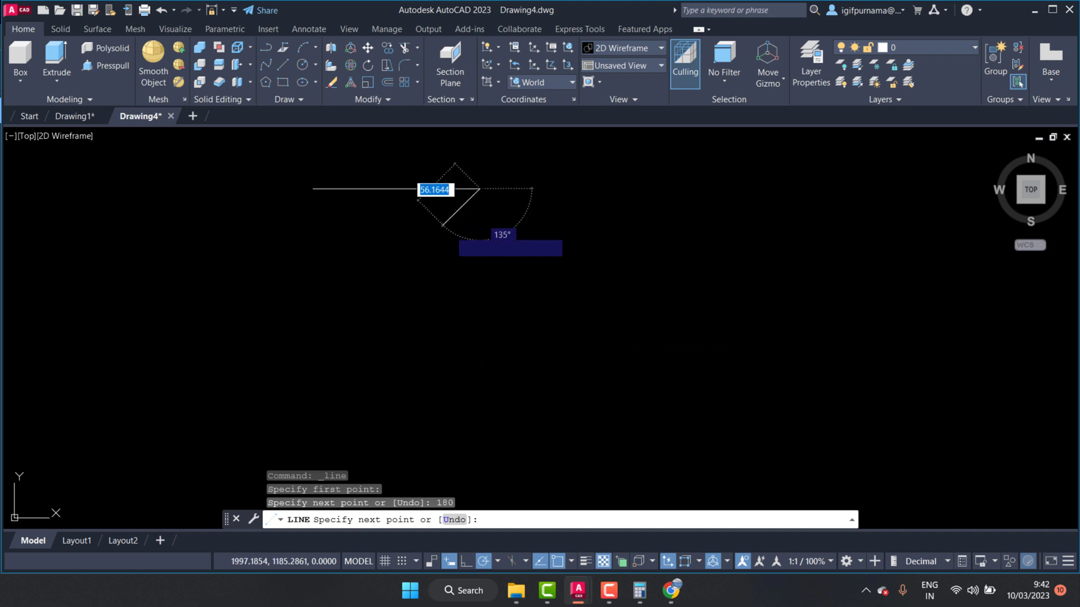
pyautogui.scroll(2, 455, 240)
pyautogui.click(639, 591)
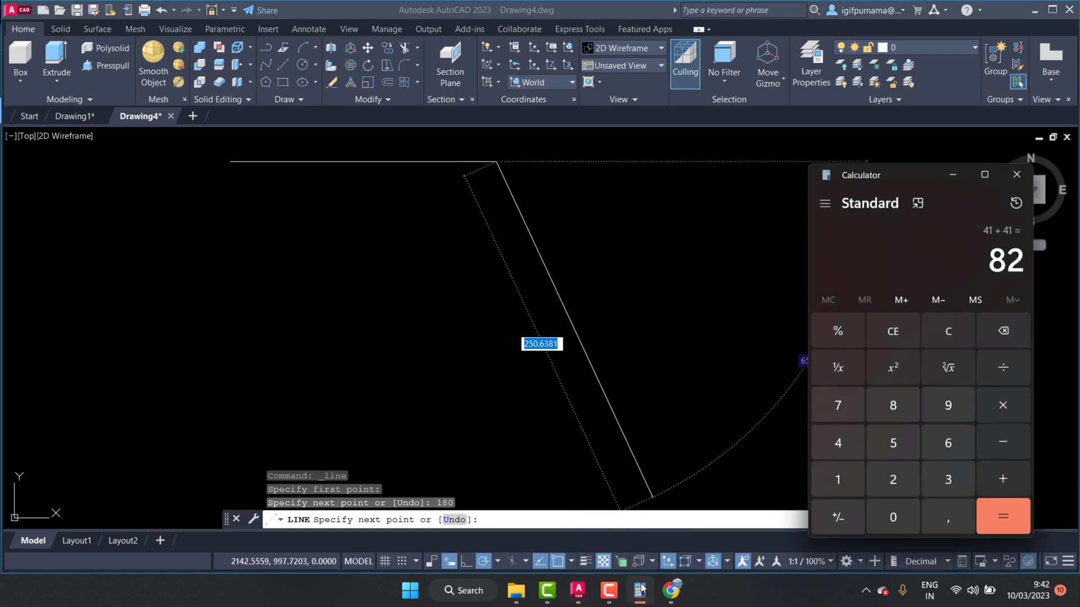
pyautogui.click(639, 590)
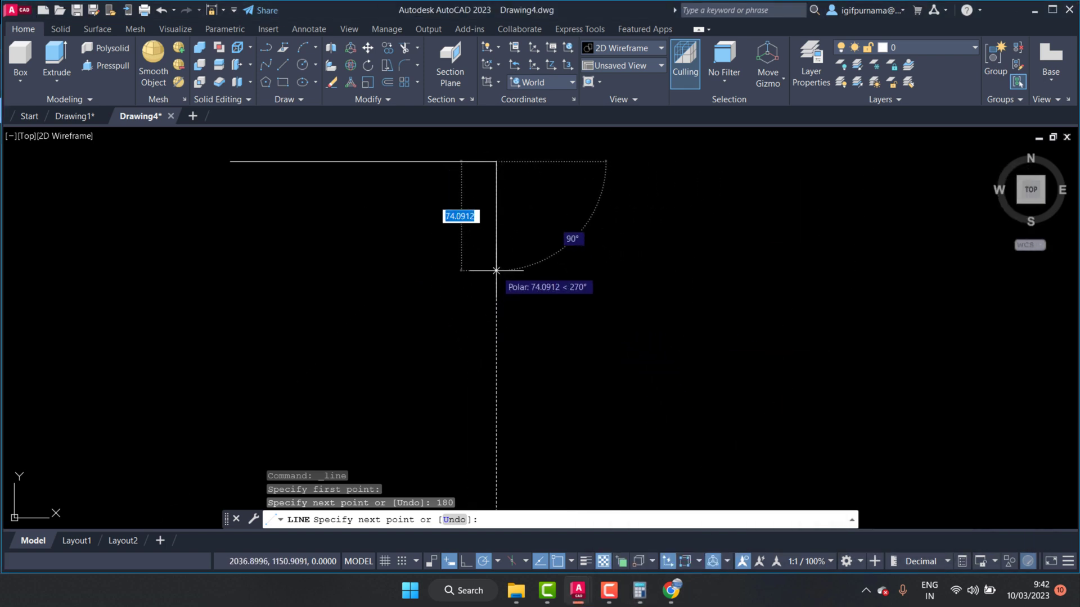
pyautogui.write('82')
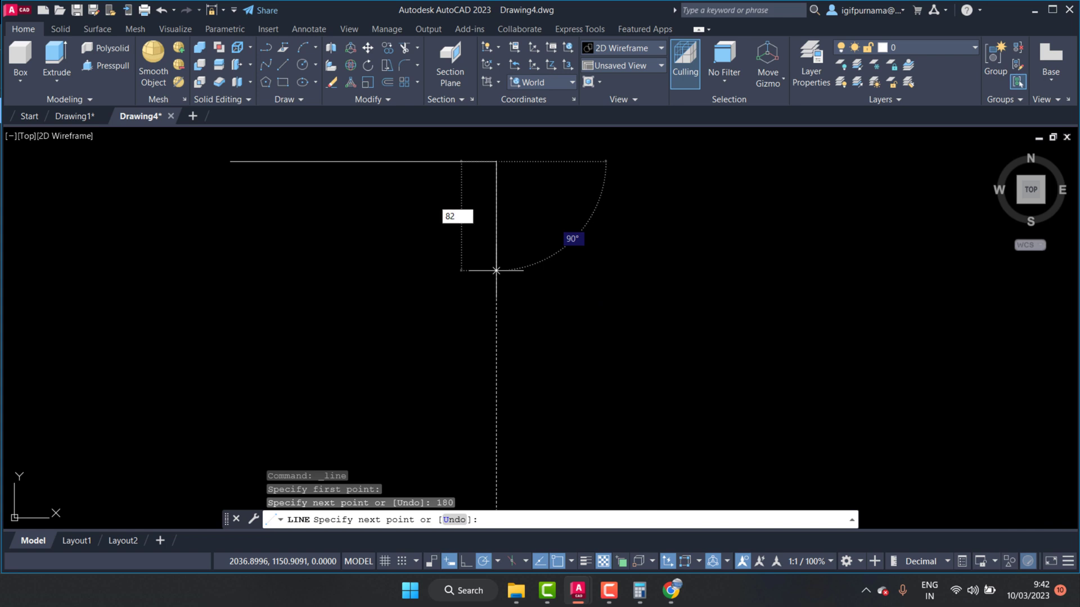
pyautogui.press('Return')
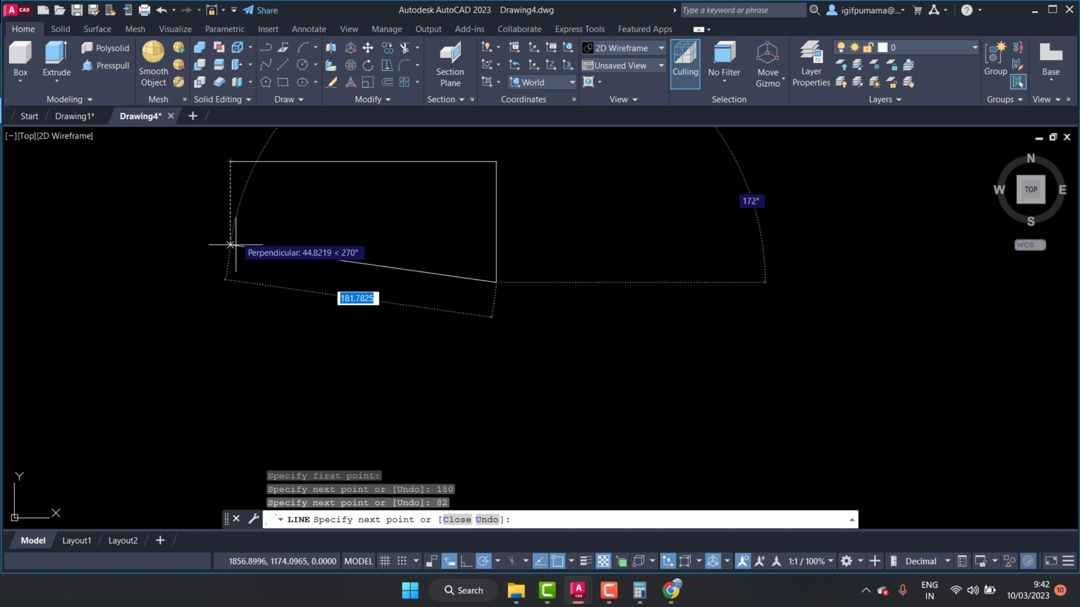
# Draw the bottom and left edges back to the start, closing the 180 × 82 rectangle
pyautogui.click(230, 282)
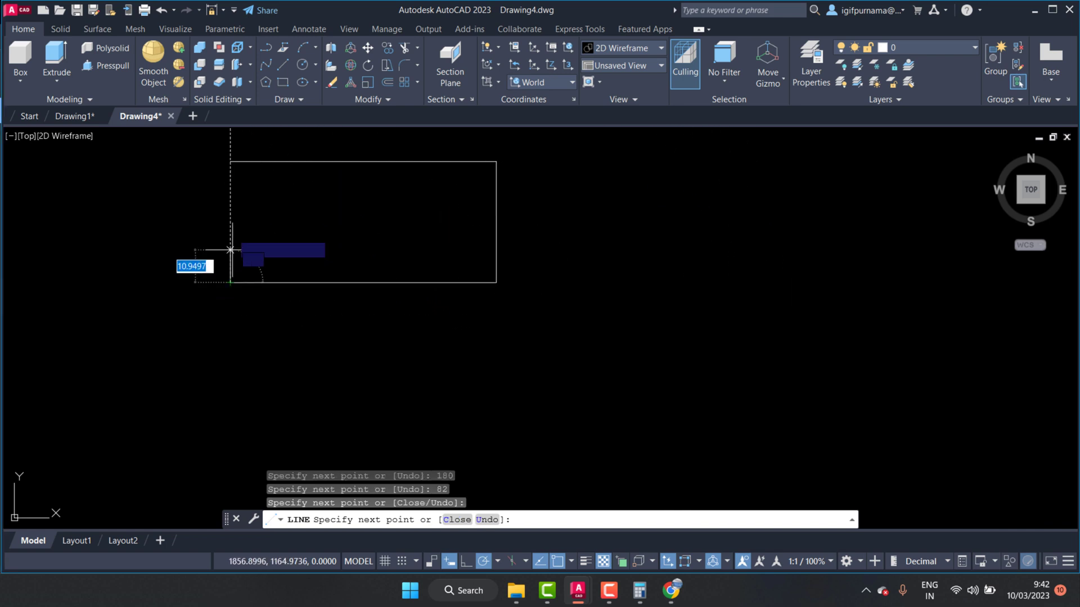
pyautogui.click(230, 162)
pyautogui.press('Return')
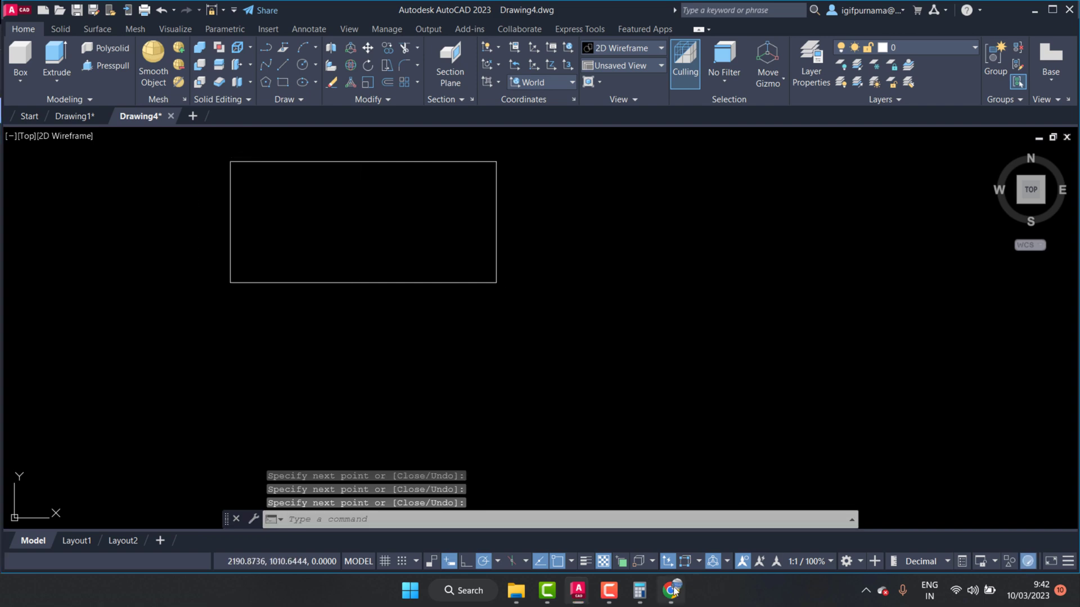
pyautogui.click(672, 590)
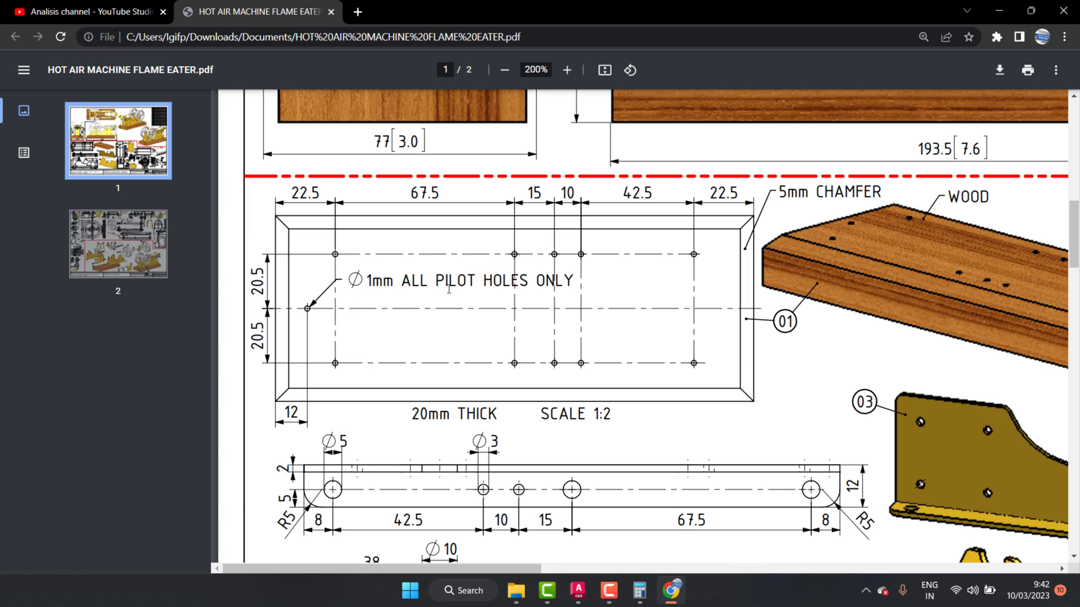
# Recheck the pilot-hole spacing and chamfer dimensions in the PDF, then return to Drawing4
pyautogui.scroll(3, 456, 291)
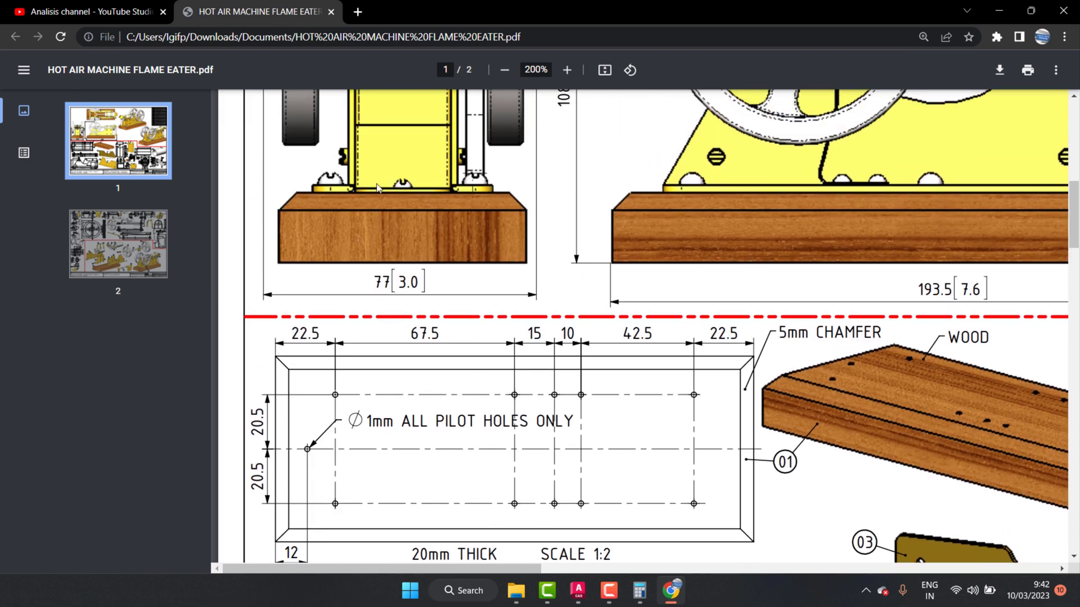
pyautogui.scroll(-3, 525, 229)
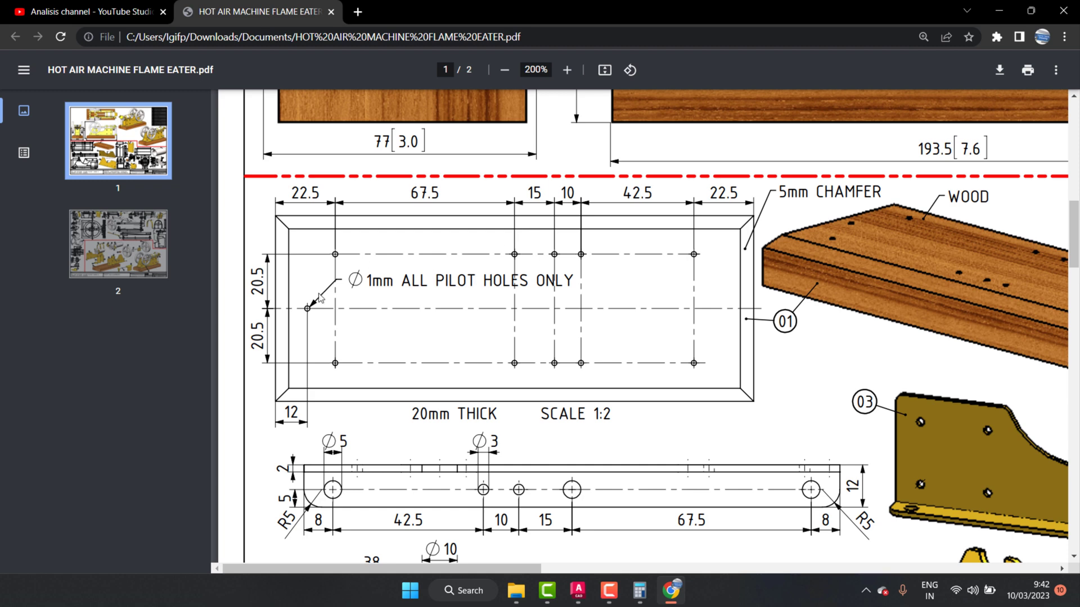
pyautogui.scroll(1, 421, 295)
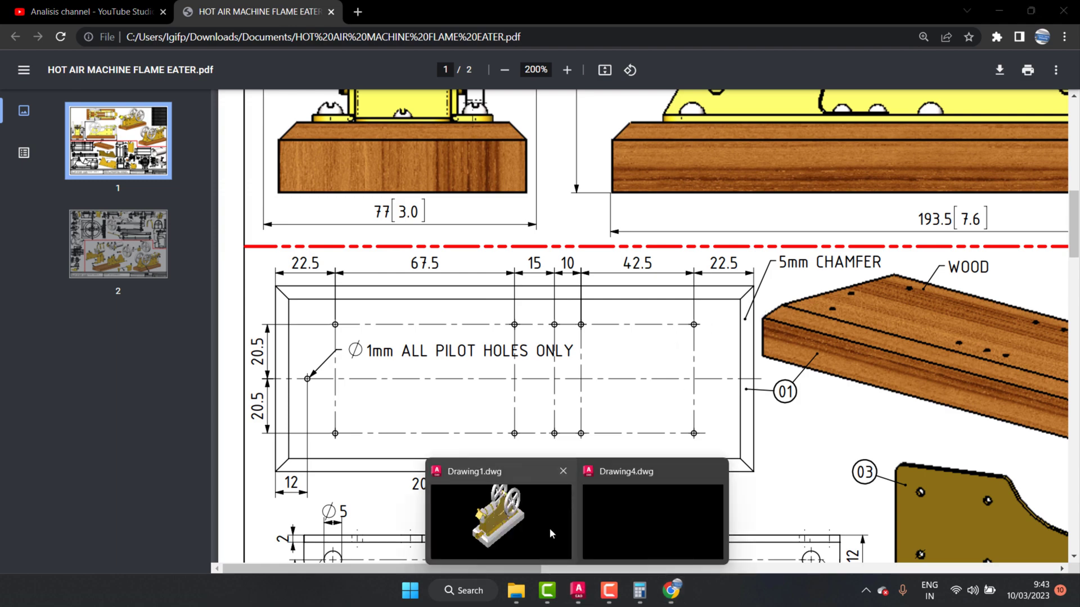
pyautogui.click(620, 513)
# Start copying the plate's right edge from its top-right corner, checking the PDF for the offset
pyautogui.scroll(-5, 494, 214)
pyautogui.scroll(3, 444, 166)
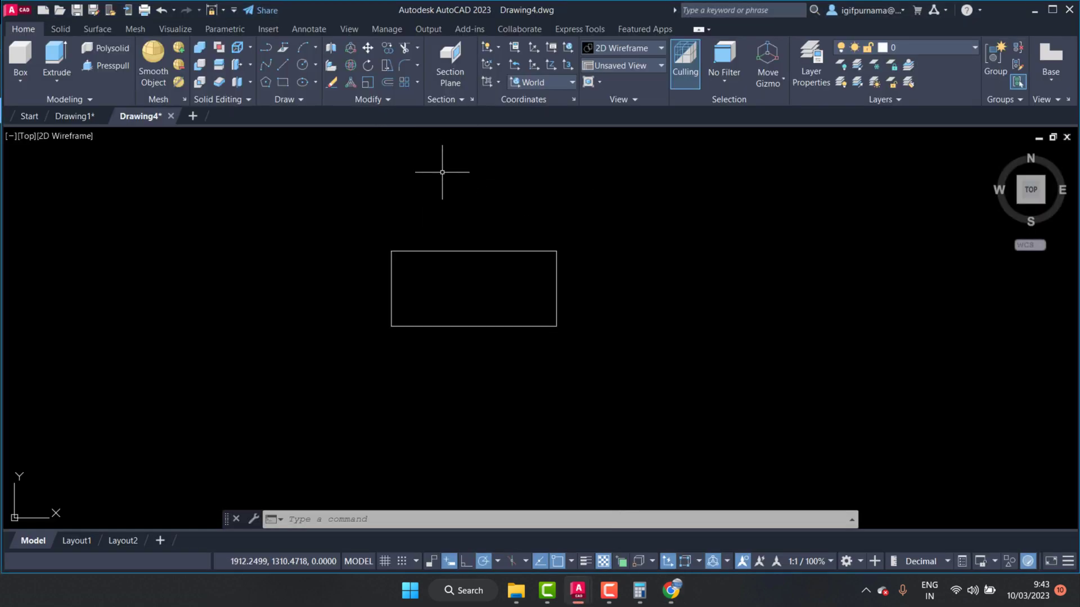
pyautogui.scroll(2, 443, 199)
pyautogui.click(404, 64)
pyautogui.click(671, 316)
pyautogui.click(595, 307)
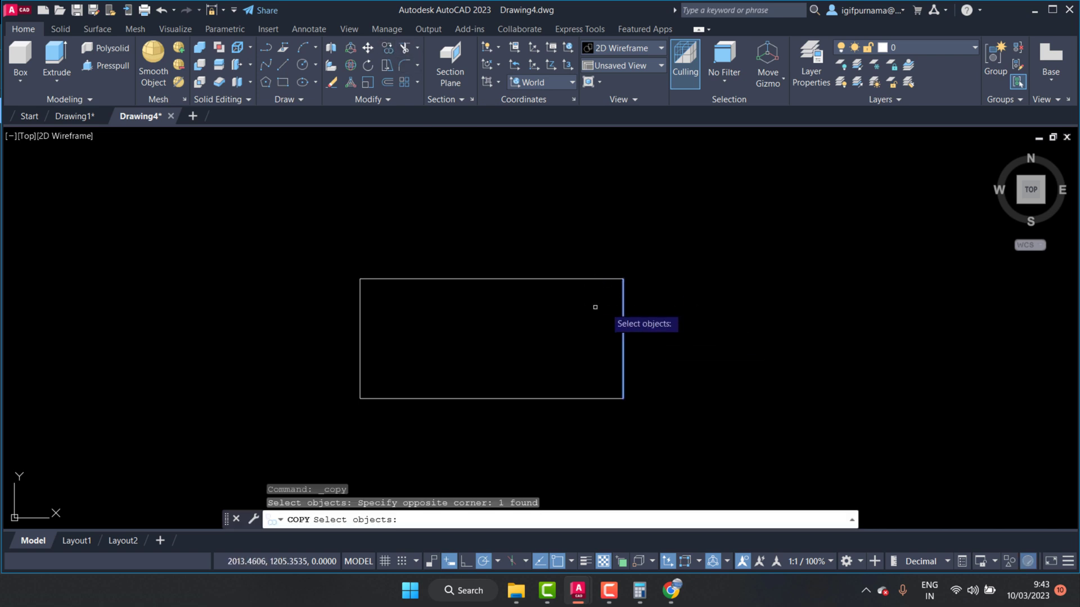
pyautogui.press('Return')
pyautogui.click(623, 279)
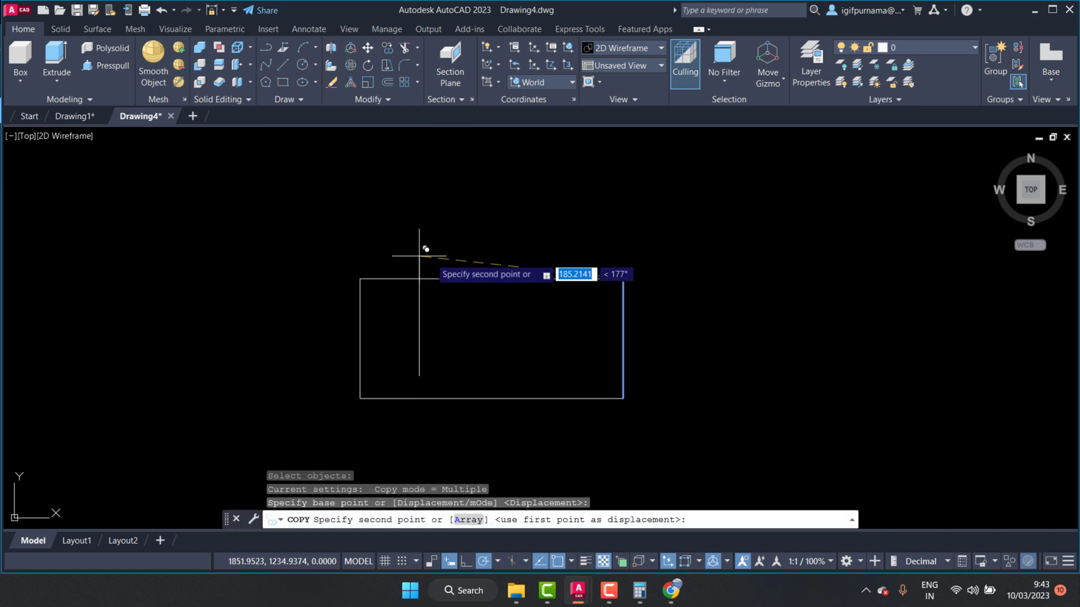
pyautogui.moveTo(578, 591)
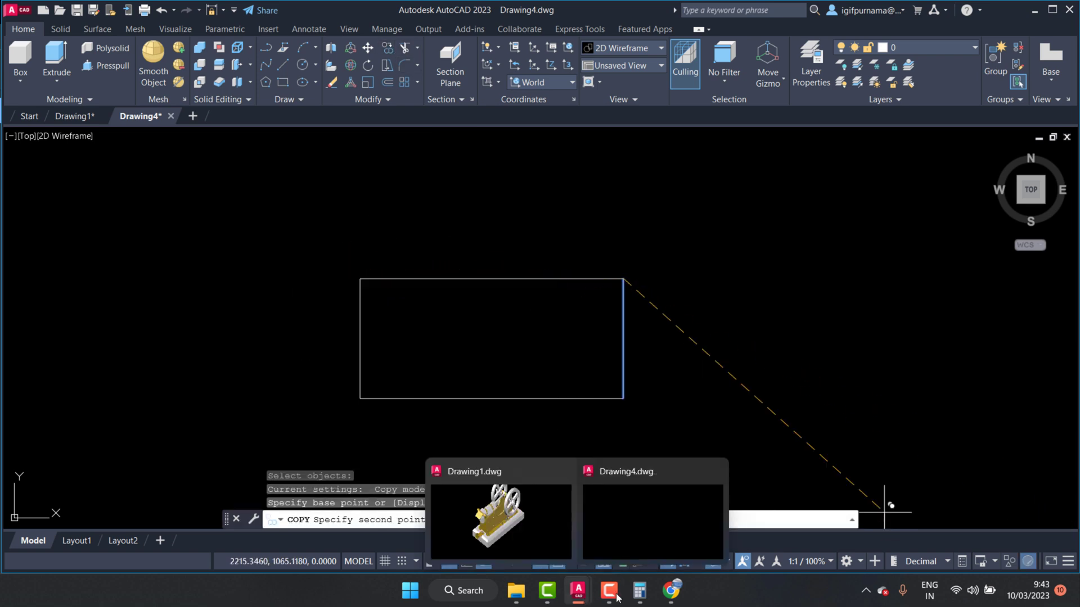
pyautogui.click(677, 591)
pyautogui.hotkey('alt', 'Tab')
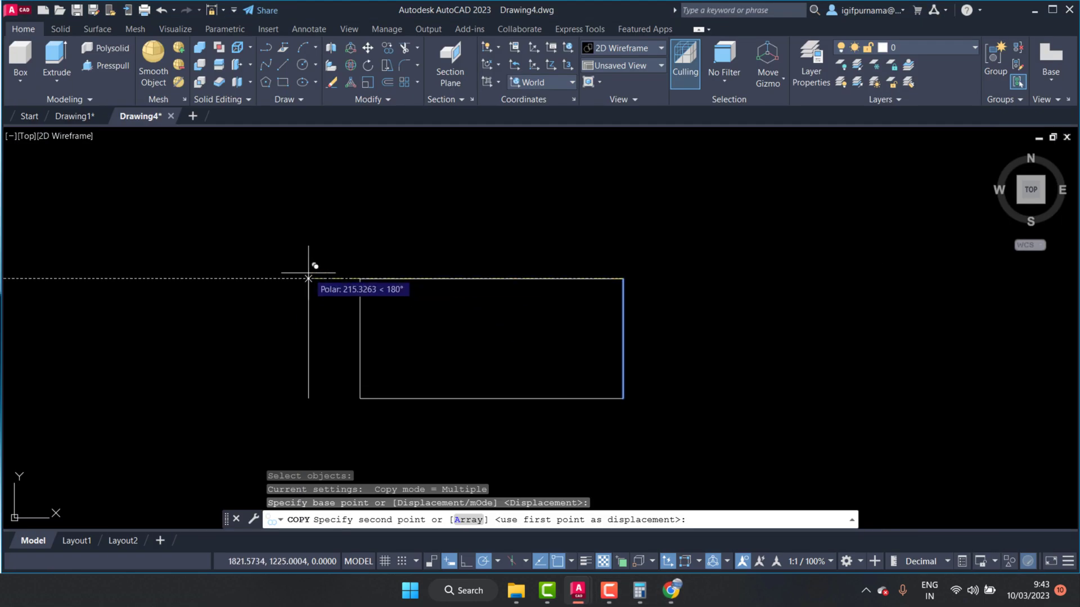
# Place the copied edge 22.5 units left of the right edge and inspect the new line
pyautogui.write('22.5')
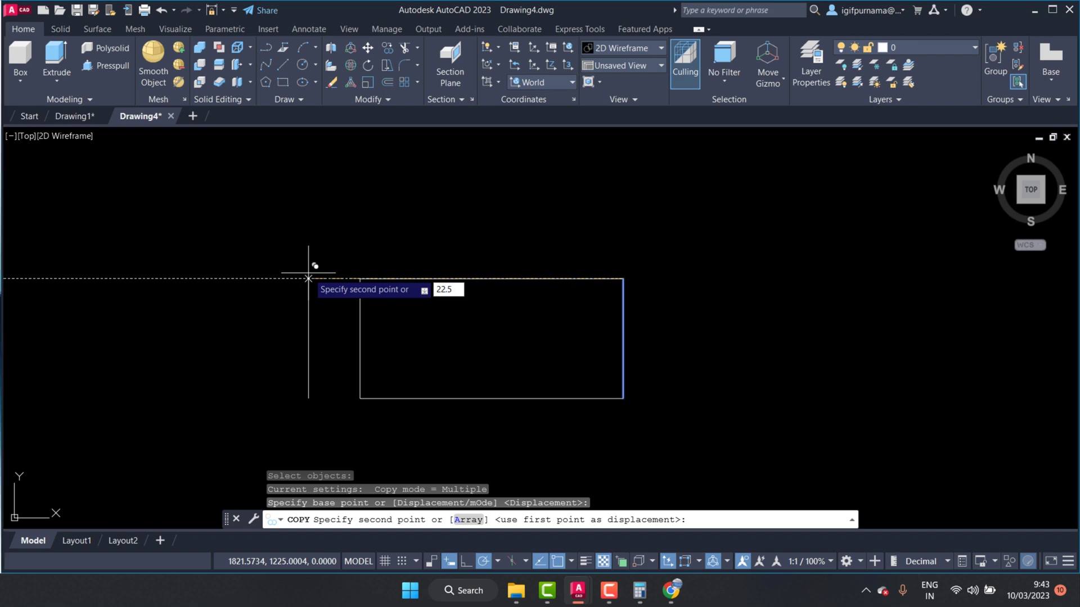
pyautogui.press('Return')
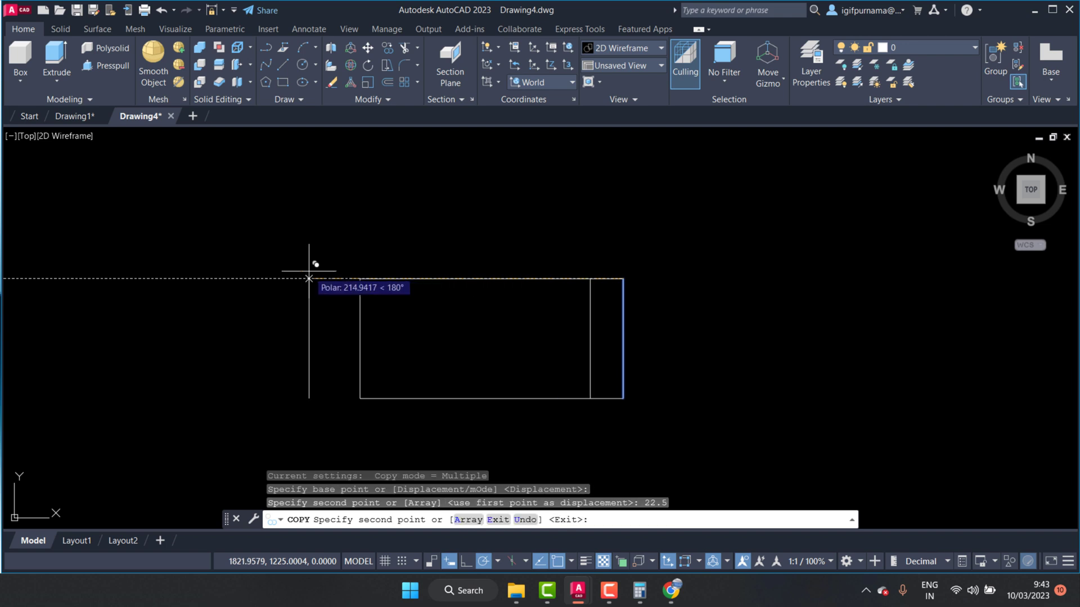
pyautogui.press('Escape')
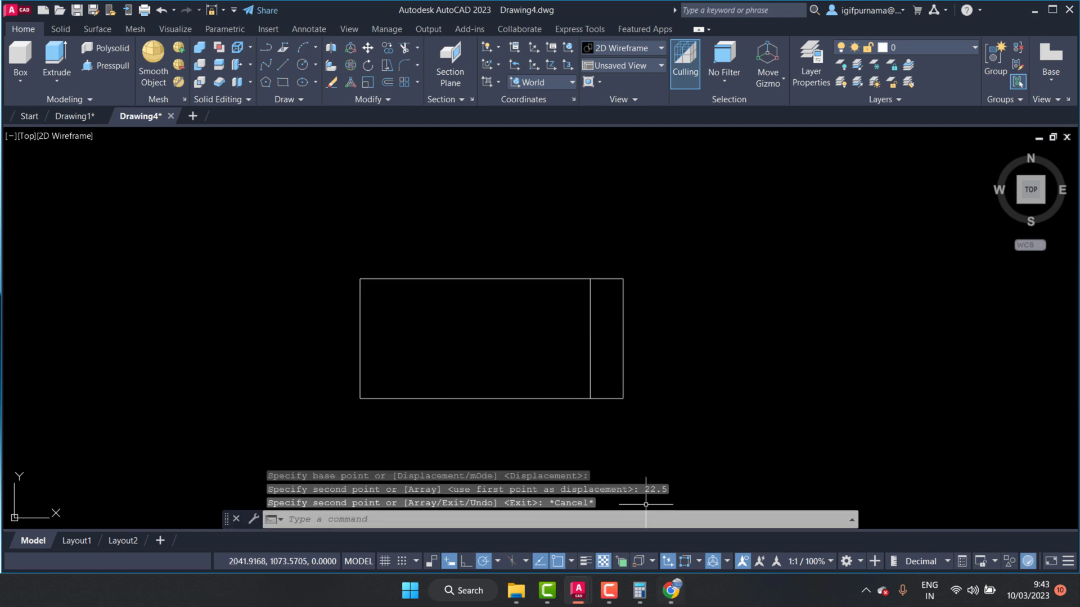
pyautogui.click(599, 344)
pyautogui.click(580, 303)
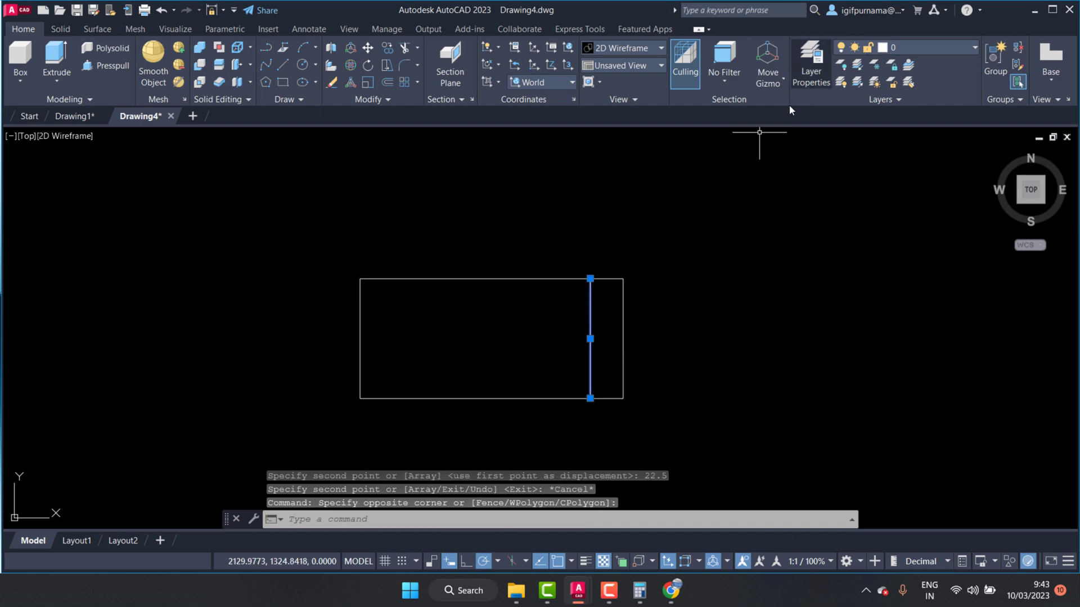
pyautogui.press('Escape')
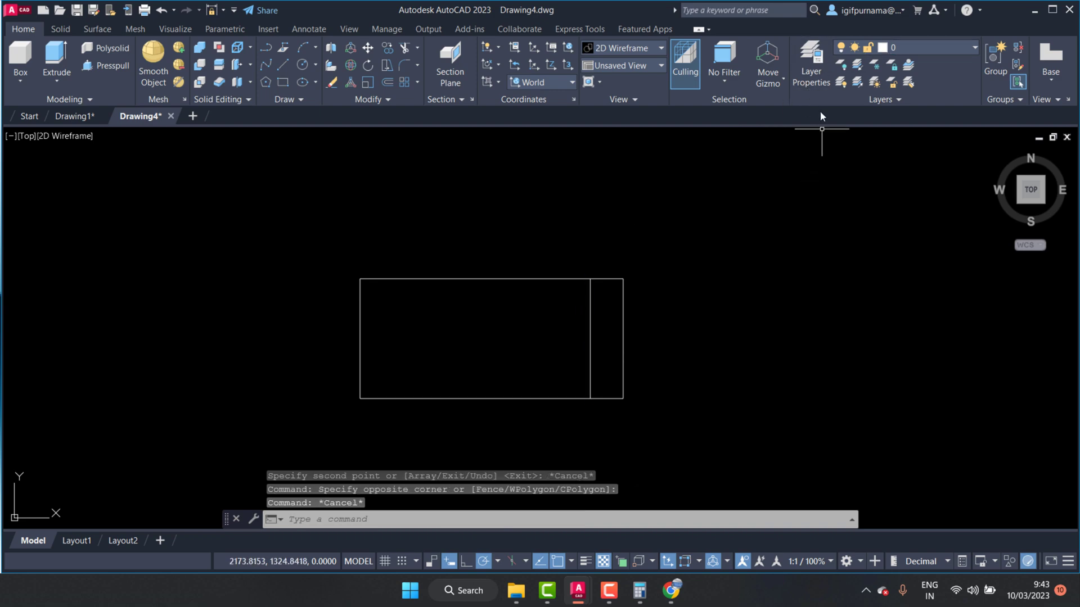
# Create a new layer, Layer1, coloured red
pyautogui.click(811, 71)
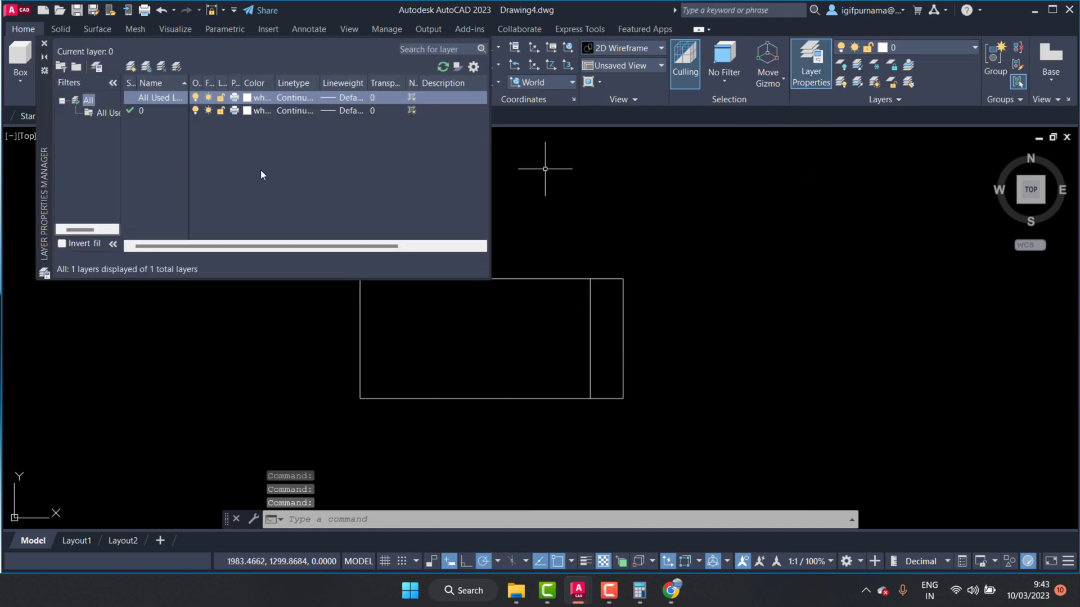
pyautogui.click(132, 65)
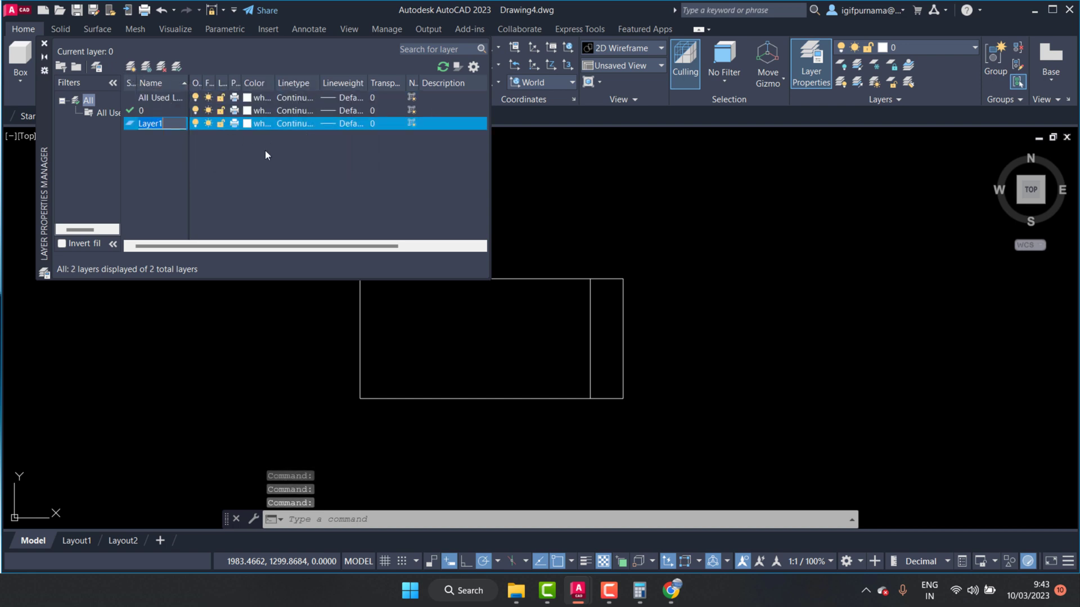
pyautogui.click(248, 125)
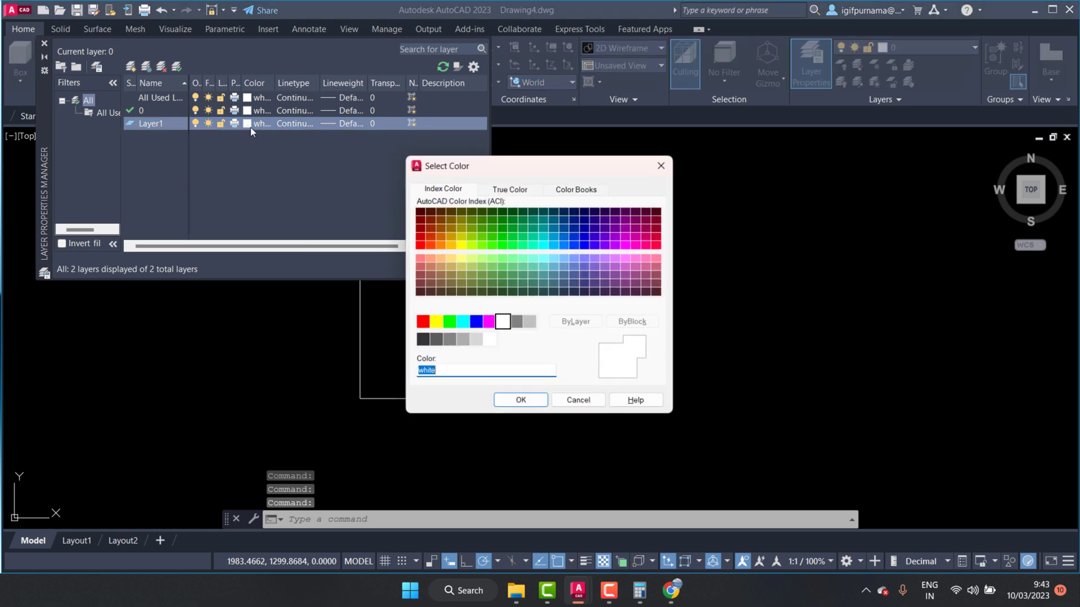
pyautogui.click(428, 324)
pyautogui.click(526, 401)
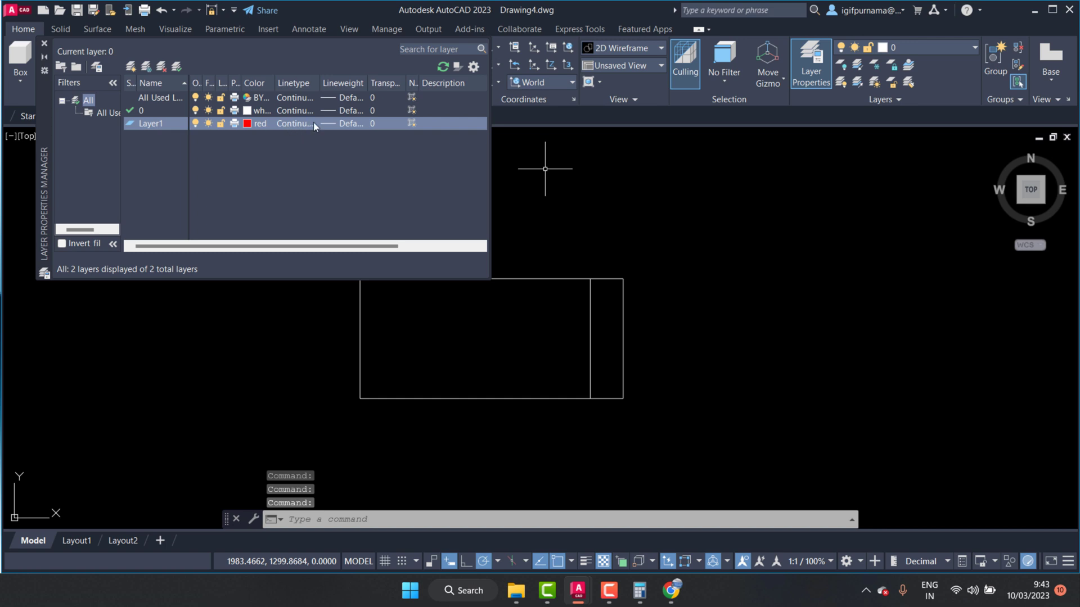
# Load the ACAD_ISO04W100 long-dash dot linetype and assign it to Layer1
pyautogui.click(293, 123)
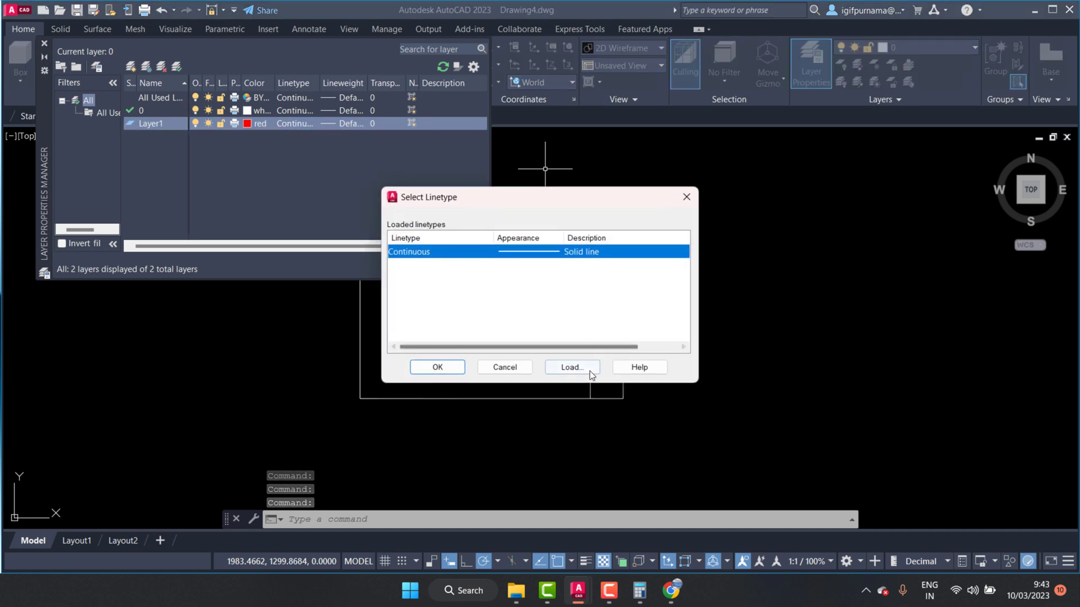
pyautogui.click(568, 369)
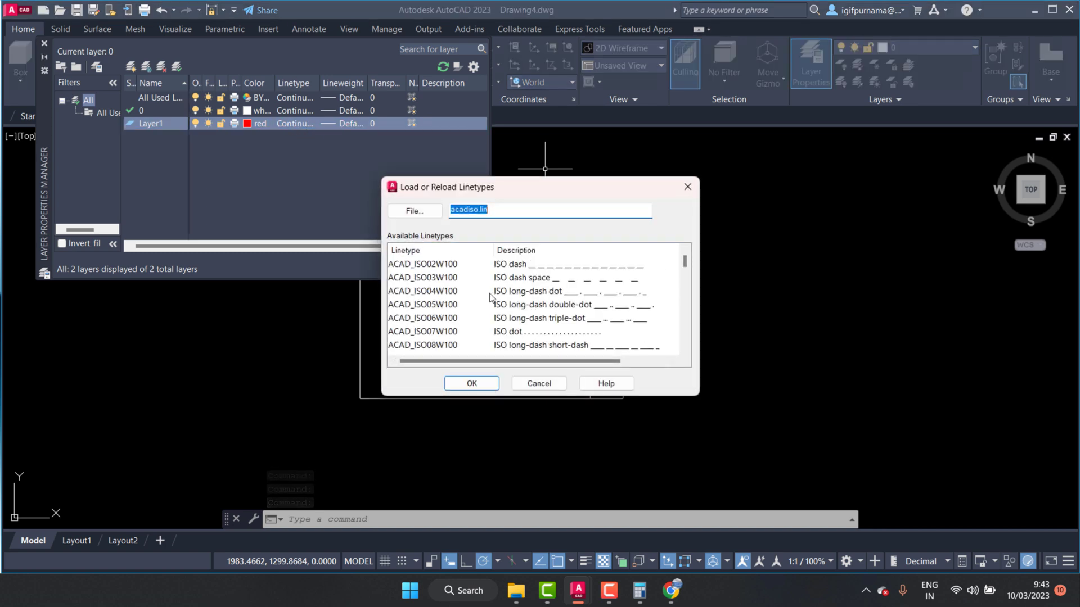
pyautogui.click(441, 293)
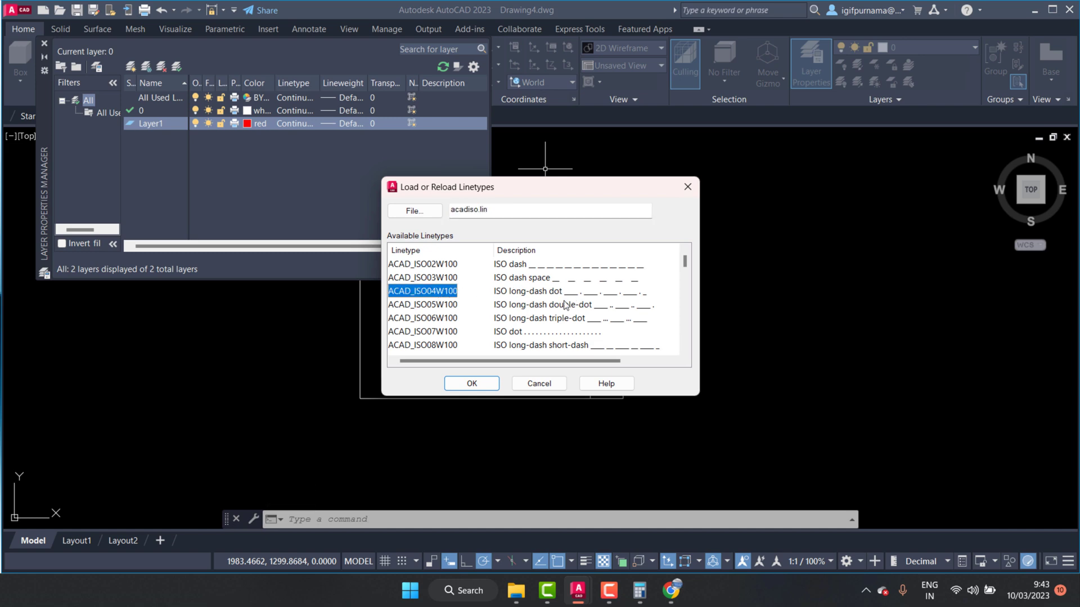
pyautogui.click(492, 384)
pyautogui.click(539, 255)
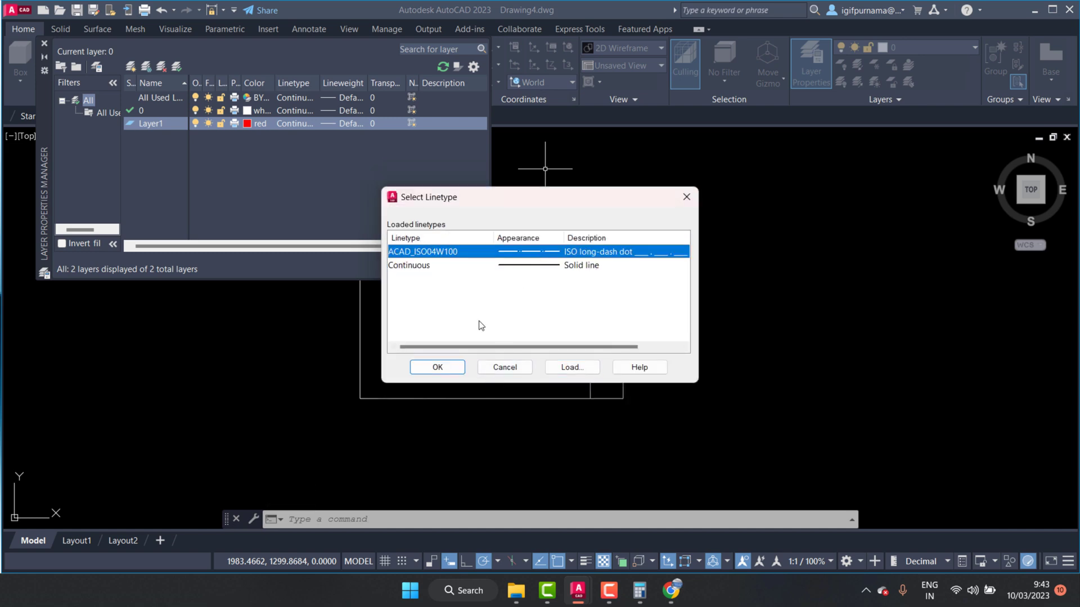
pyautogui.click(450, 365)
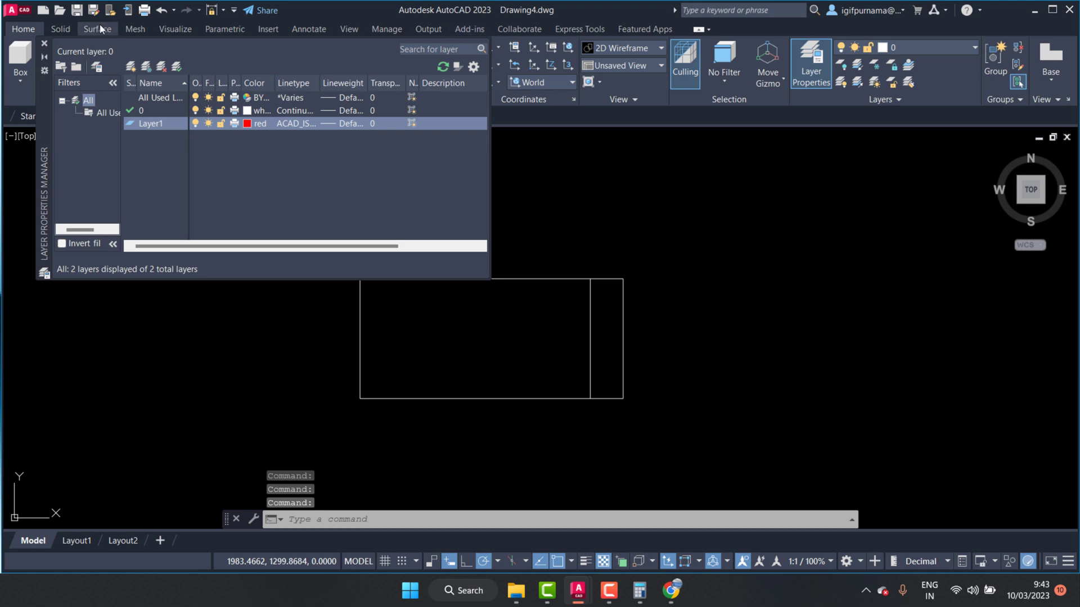
# Move the 22.5 vertical guide line onto Layer1 and bring up the base plate PDF
pyautogui.click(598, 349)
pyautogui.click(577, 322)
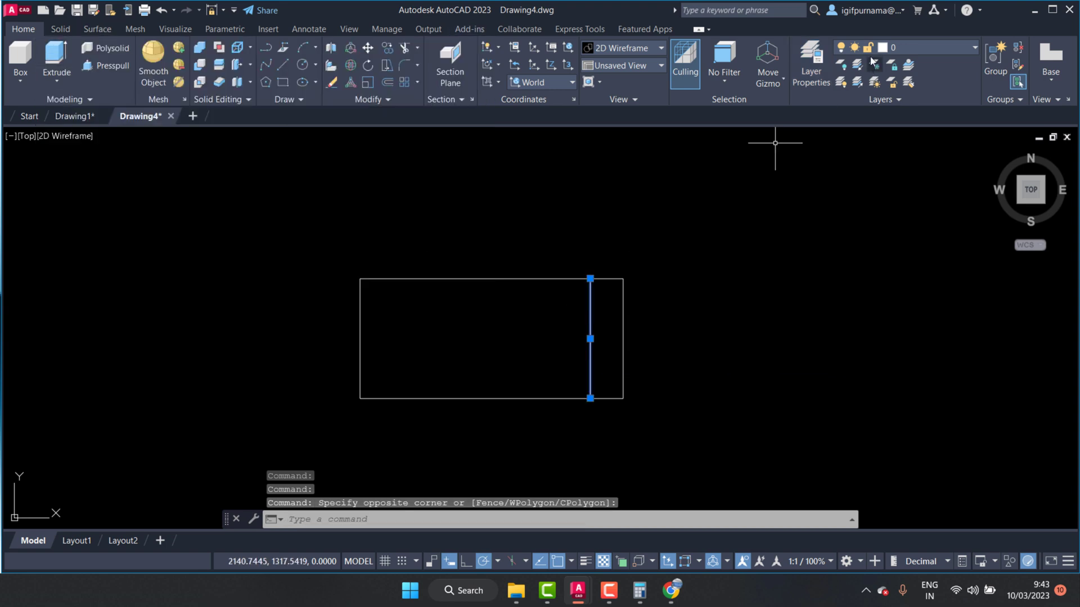
pyautogui.click(916, 46)
pyautogui.click(903, 81)
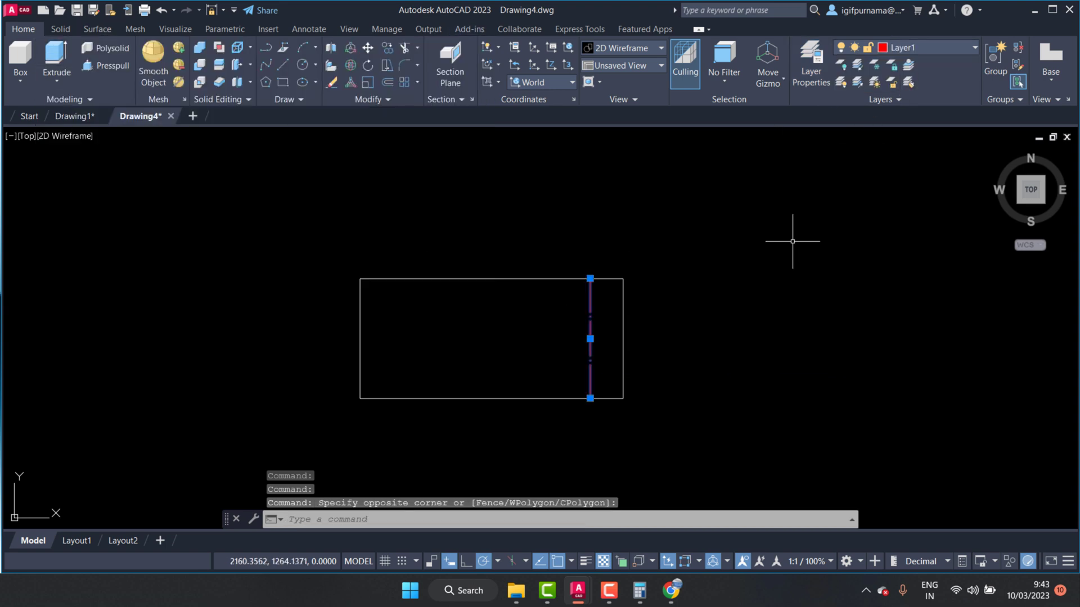
pyautogui.press('Escape')
pyautogui.scroll(2, 596, 375)
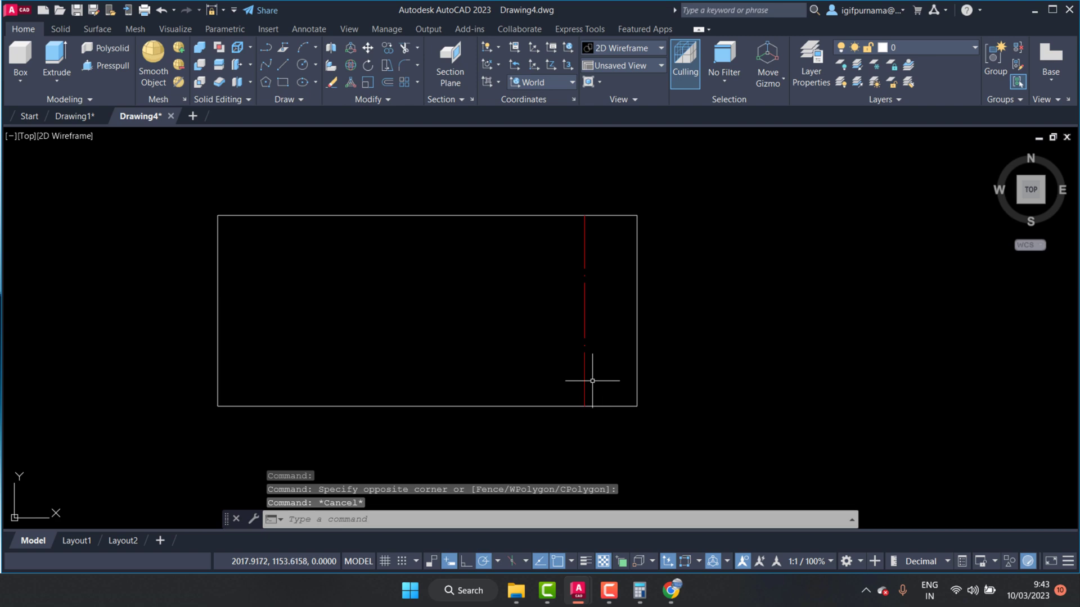
pyautogui.click(671, 600)
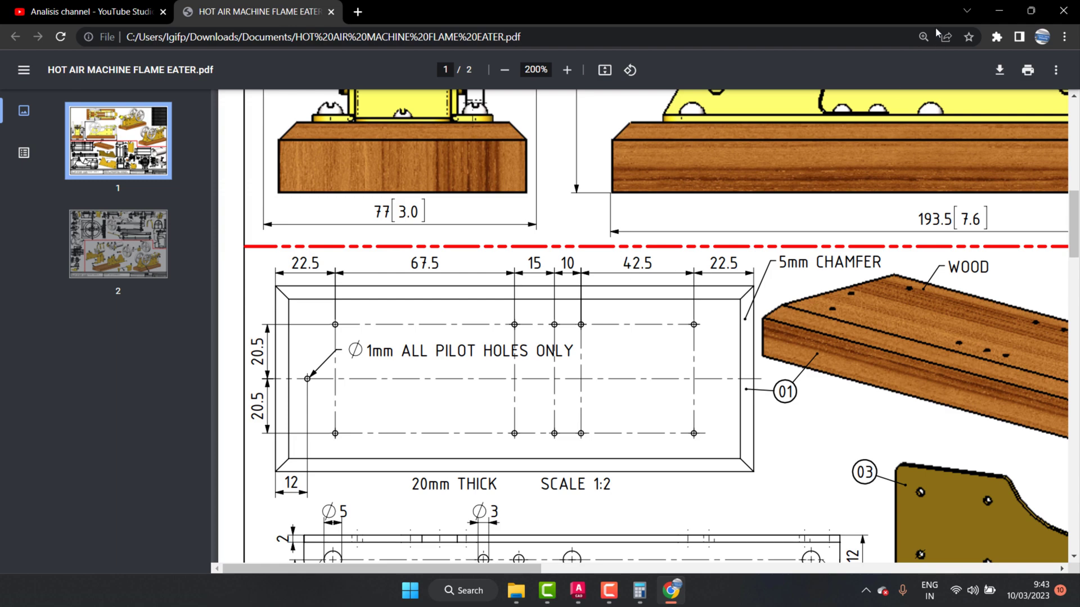
# Copy the red guide line 42.5 units to the left from its top endpoint
pyautogui.hotkey('alt', 'Tab')
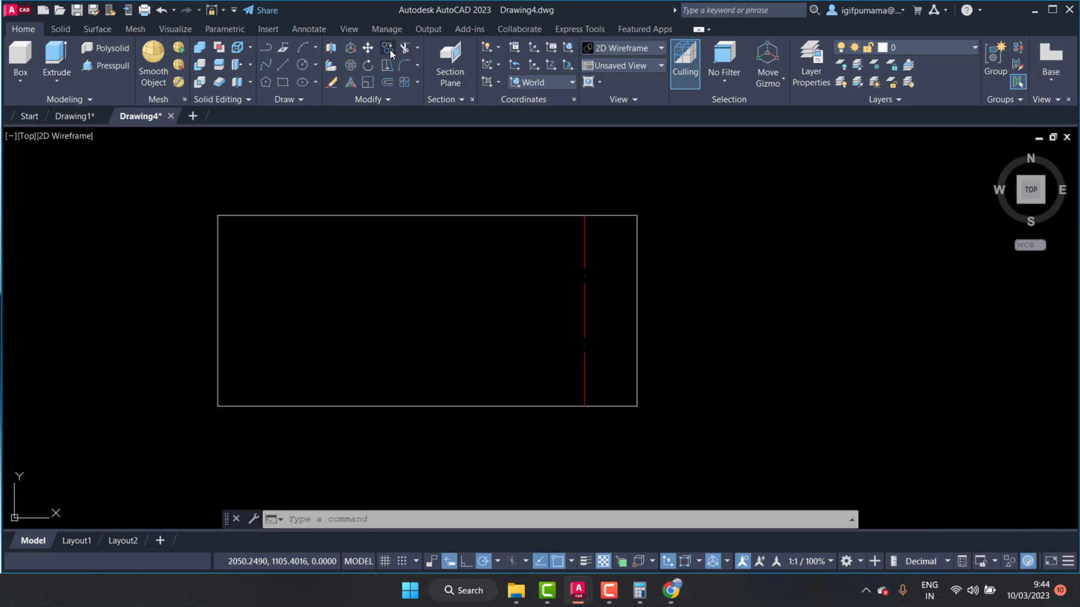
pyautogui.click(387, 48)
pyautogui.click(600, 298)
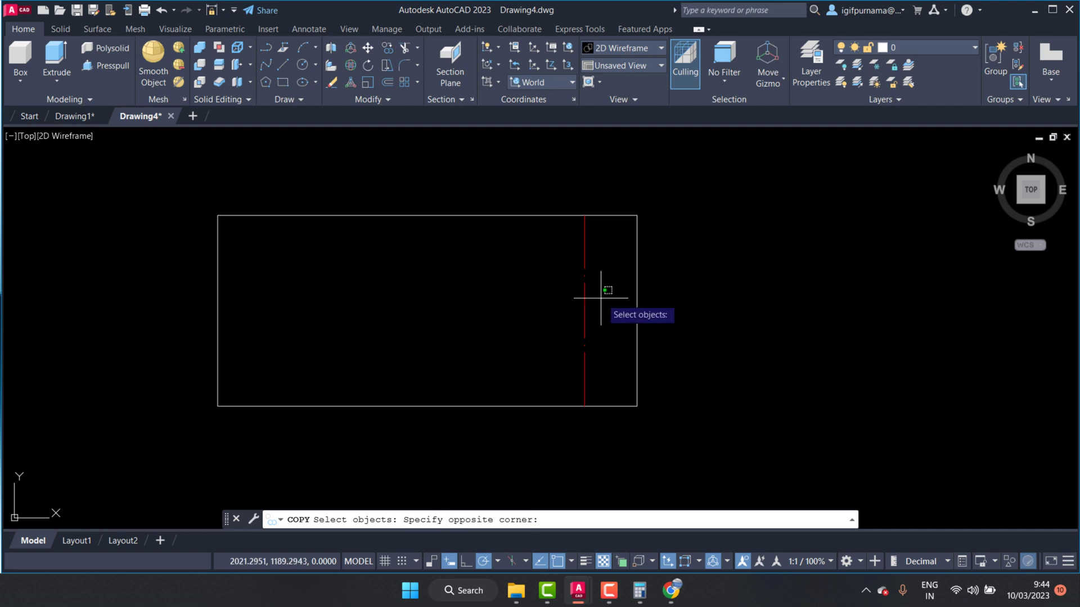
pyautogui.click(582, 264)
pyautogui.press('Return')
pyautogui.click(585, 215)
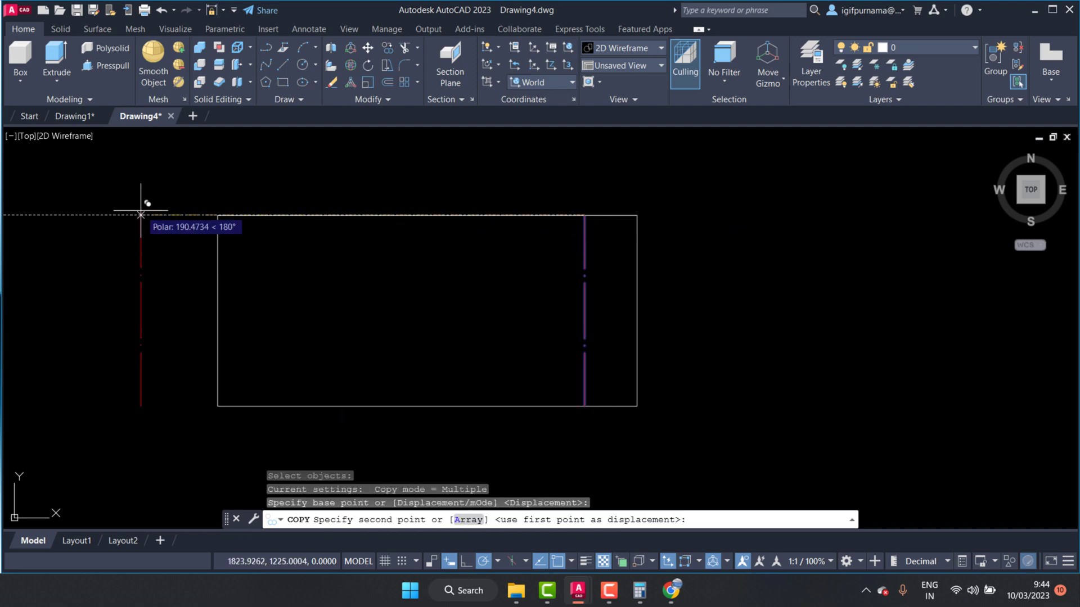
pyautogui.write('42.5')
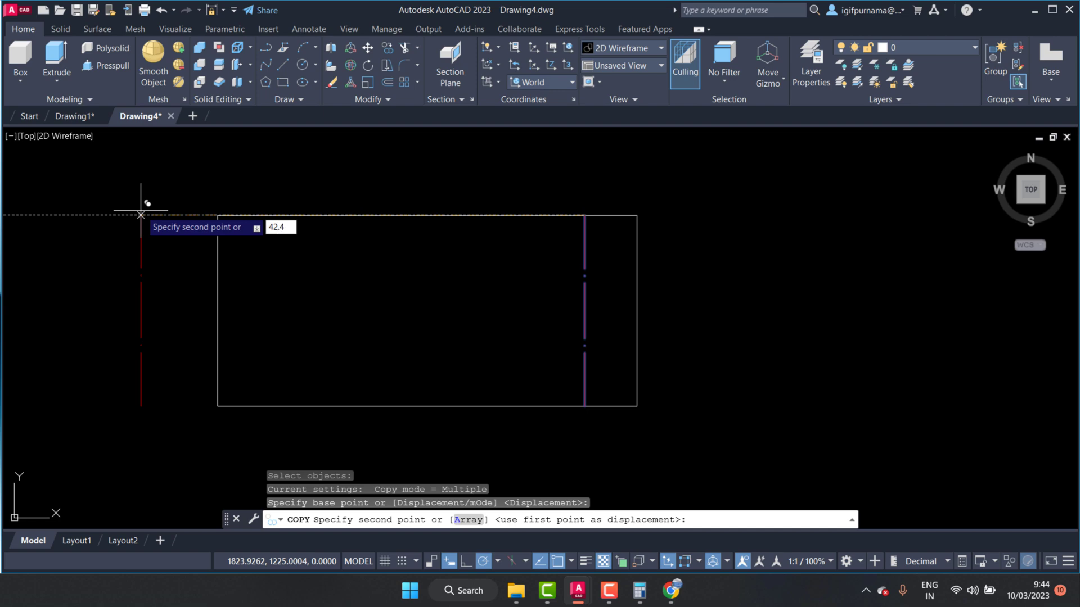
pyautogui.press('Return')
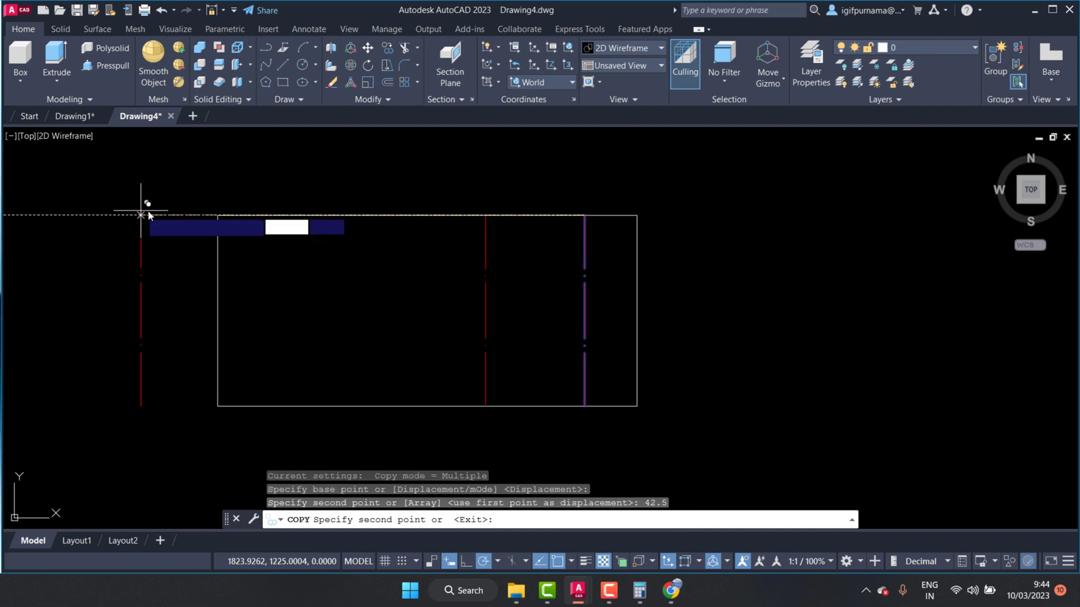
pyautogui.press('Return')
pyautogui.click(672, 590)
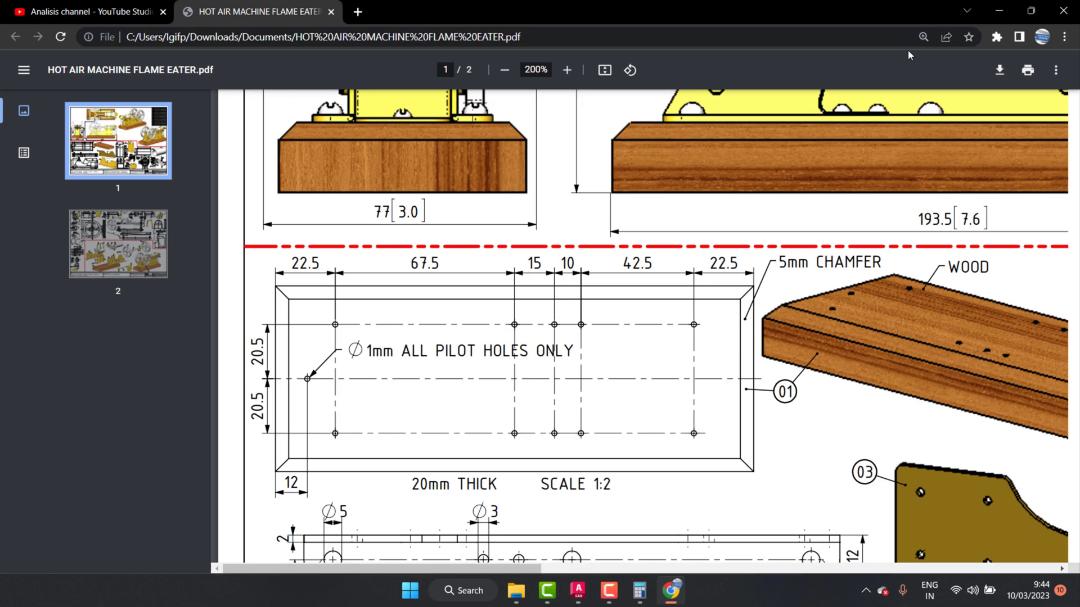
pyautogui.hotkey('alt', 'Tab')
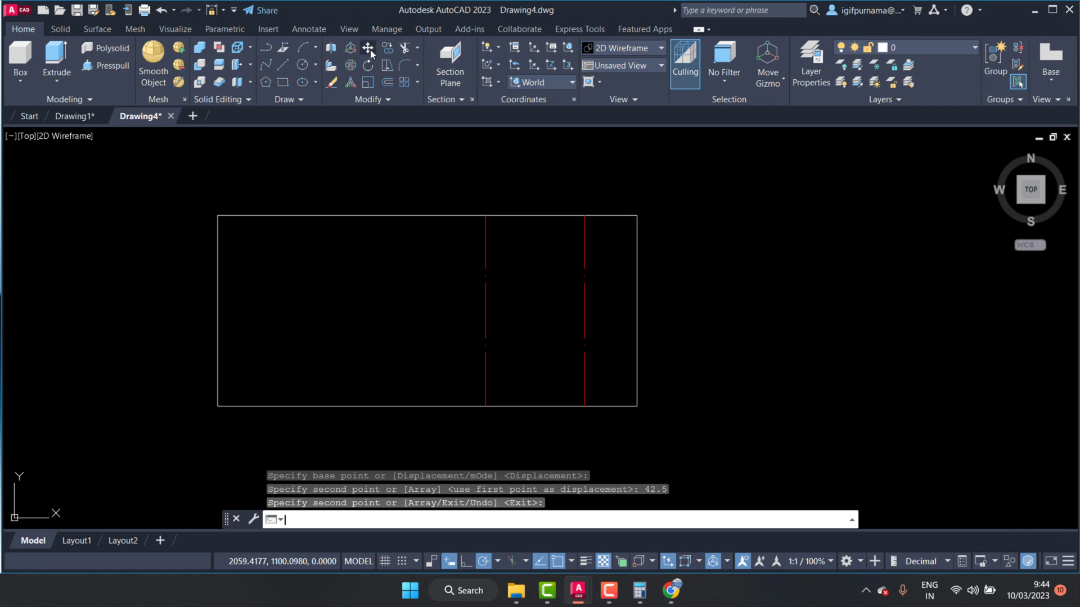
# Copy the leftmost red guide line 10 units further left using CO
pyautogui.click(531, 309)
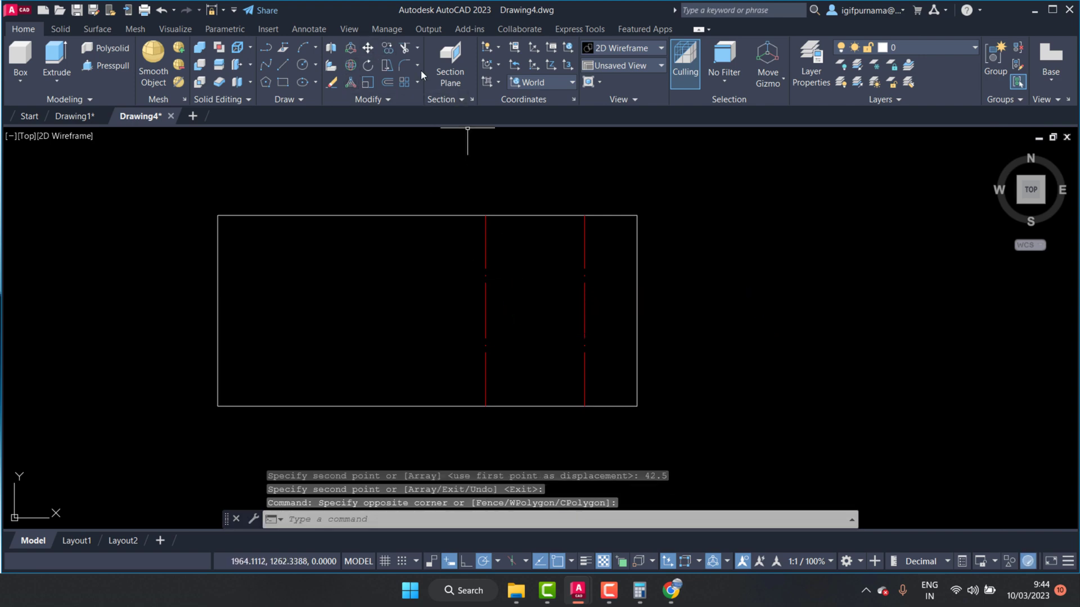
pyautogui.write('co')
pyautogui.press('Return')
pyautogui.click(524, 275)
pyautogui.click(482, 225)
pyautogui.press('Return')
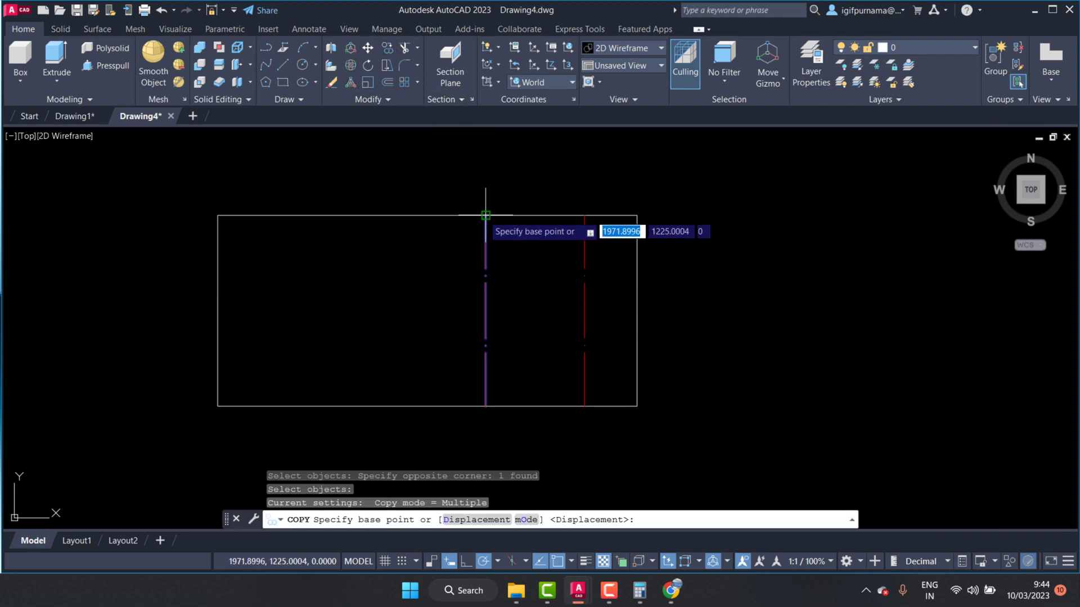
pyautogui.click(486, 215)
pyautogui.write('1')
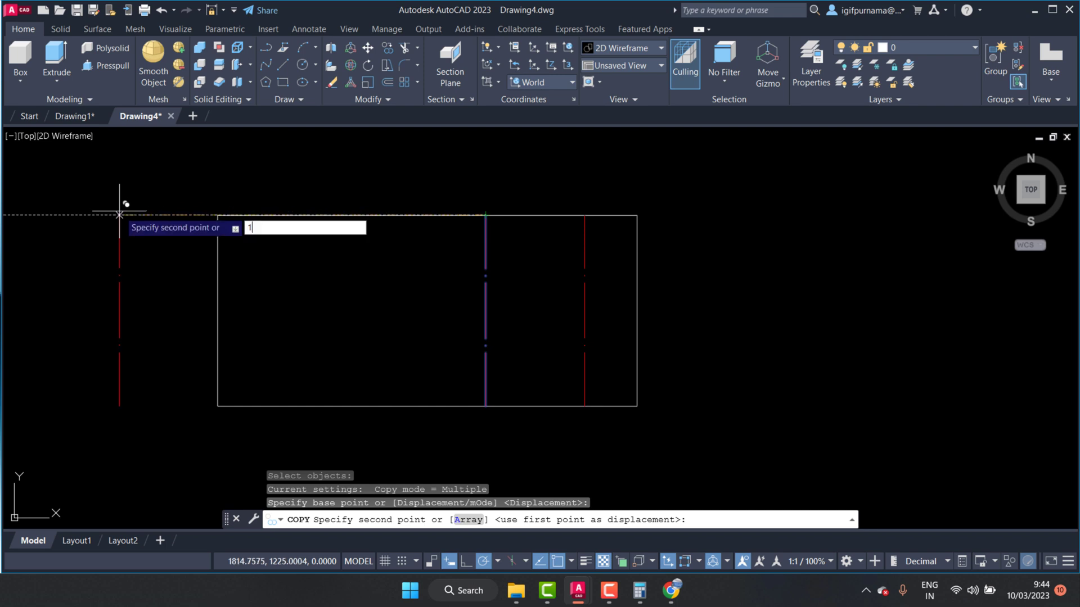
pyautogui.write('0')
pyautogui.press('Return')
pyautogui.press('Return')
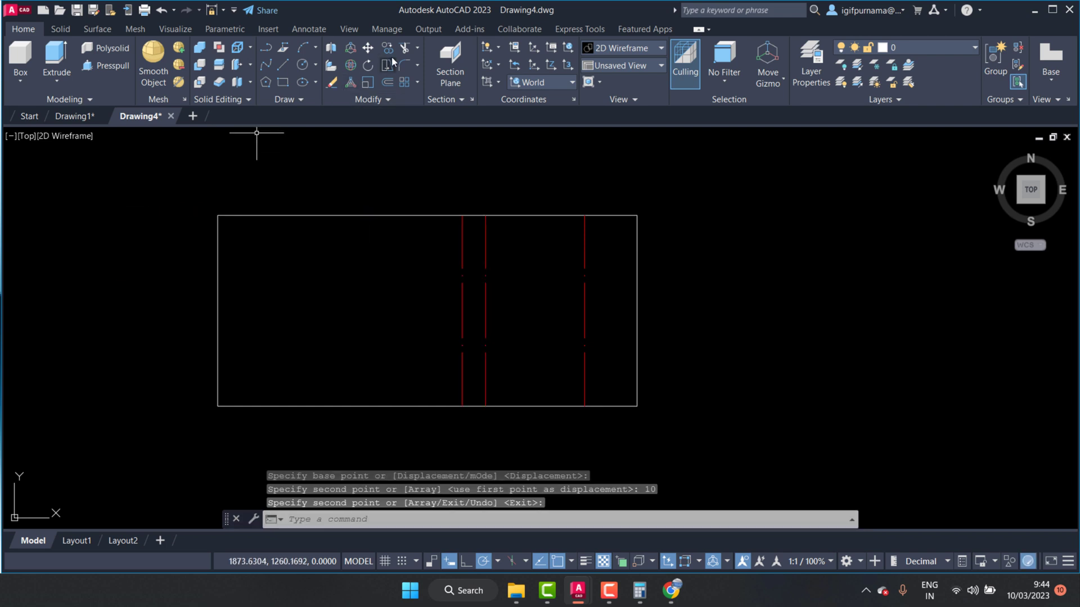
# Copy the newest red line another 15 units left and view the reference PDF
pyautogui.click(385, 47)
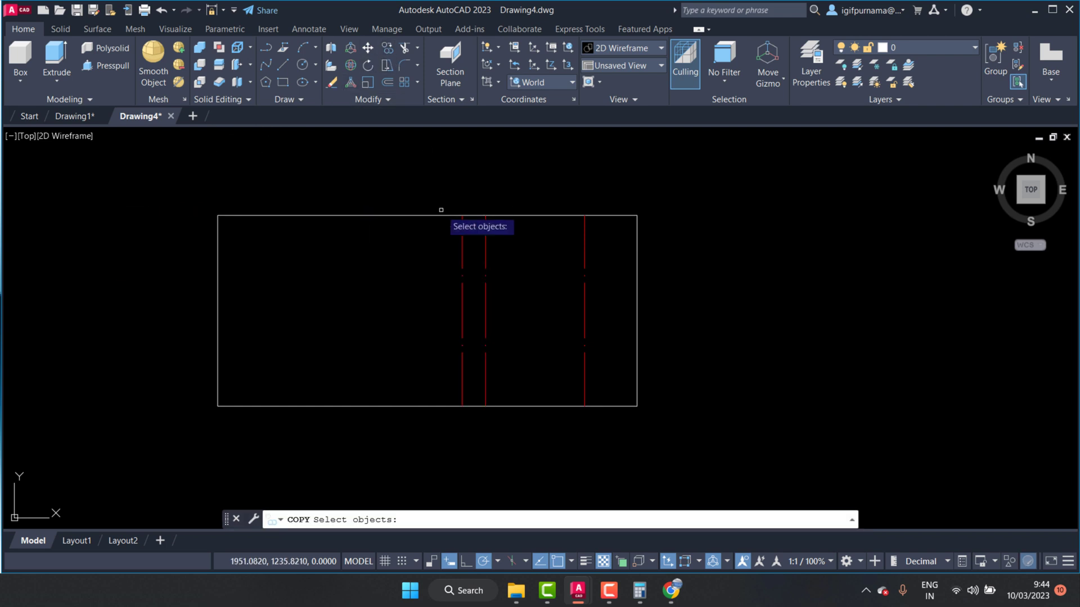
pyautogui.click(463, 255)
pyautogui.press('Return')
pyautogui.click(462, 215)
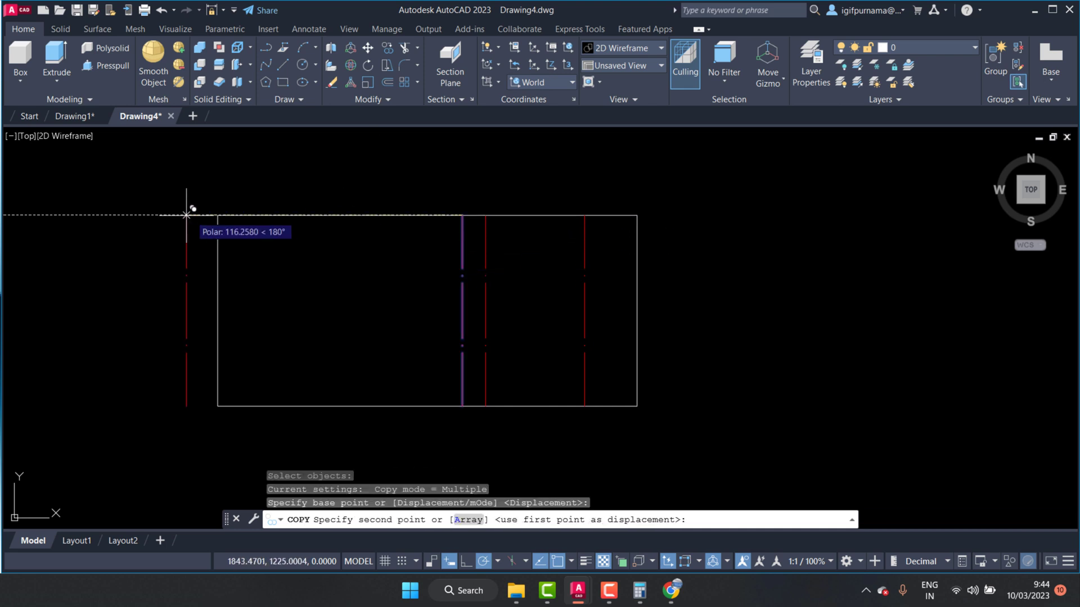
pyautogui.write('15')
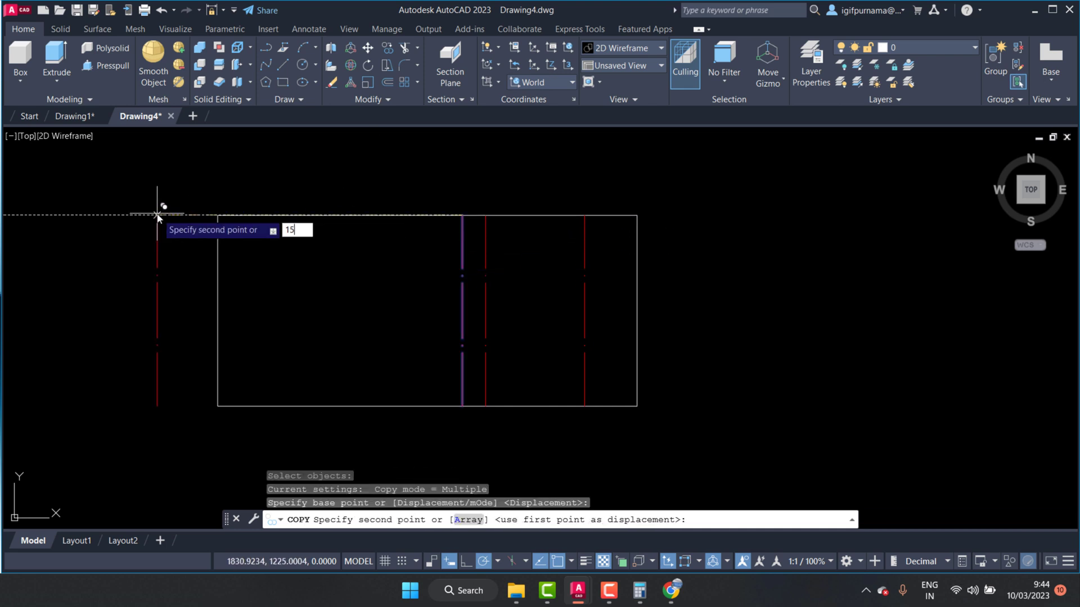
pyautogui.press('Return')
pyautogui.press('Return')
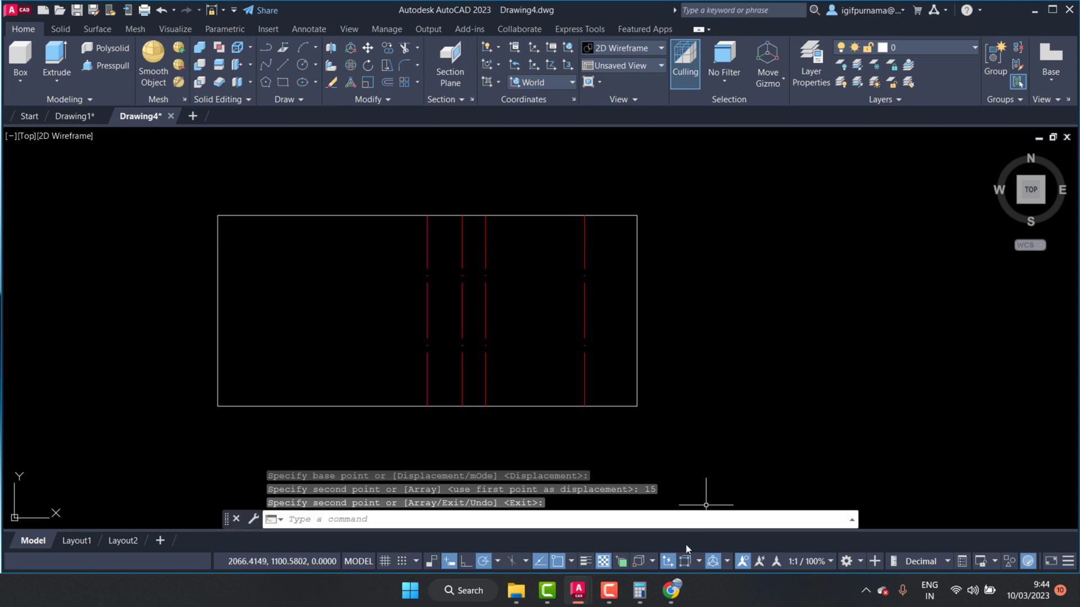
pyautogui.click(672, 590)
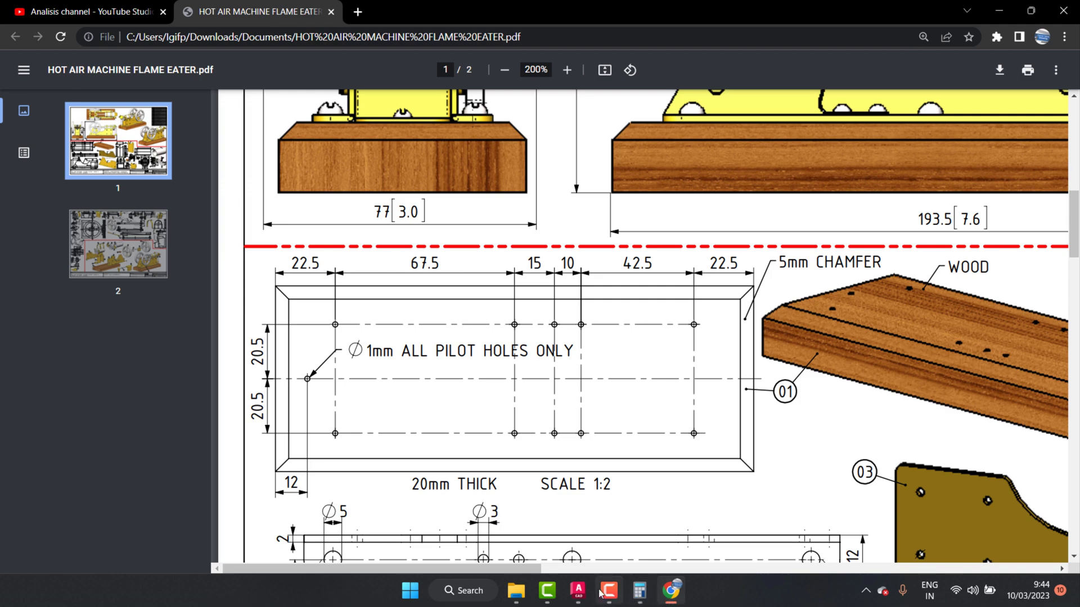
# Copy the leftmost red guide line 67.5 units further left from its top endpoint
pyautogui.moveTo(577, 591)
pyautogui.click(606, 514)
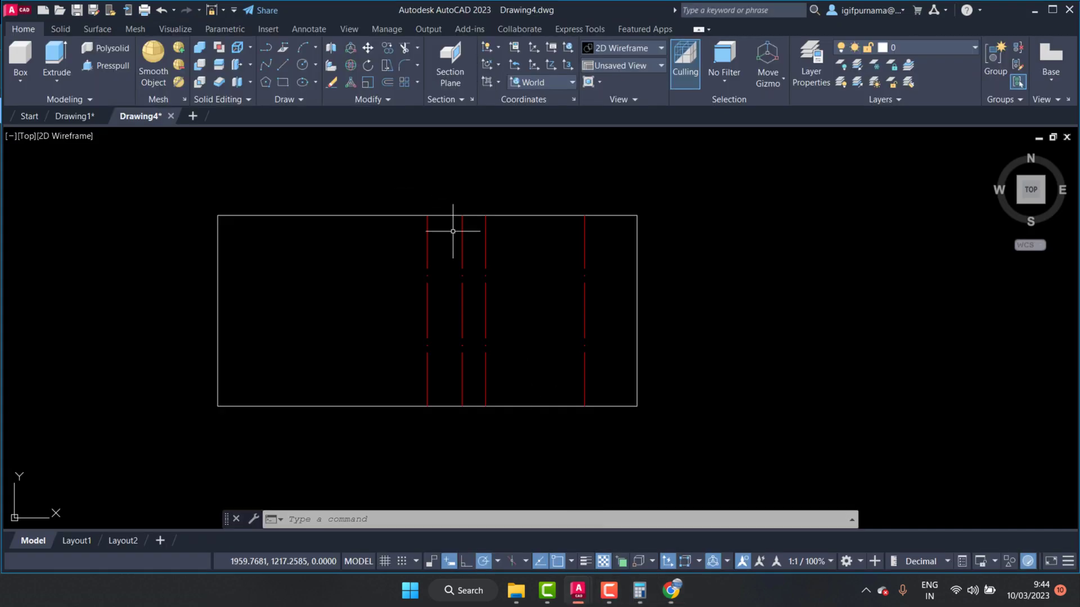
pyautogui.click(386, 48)
pyautogui.click(417, 258)
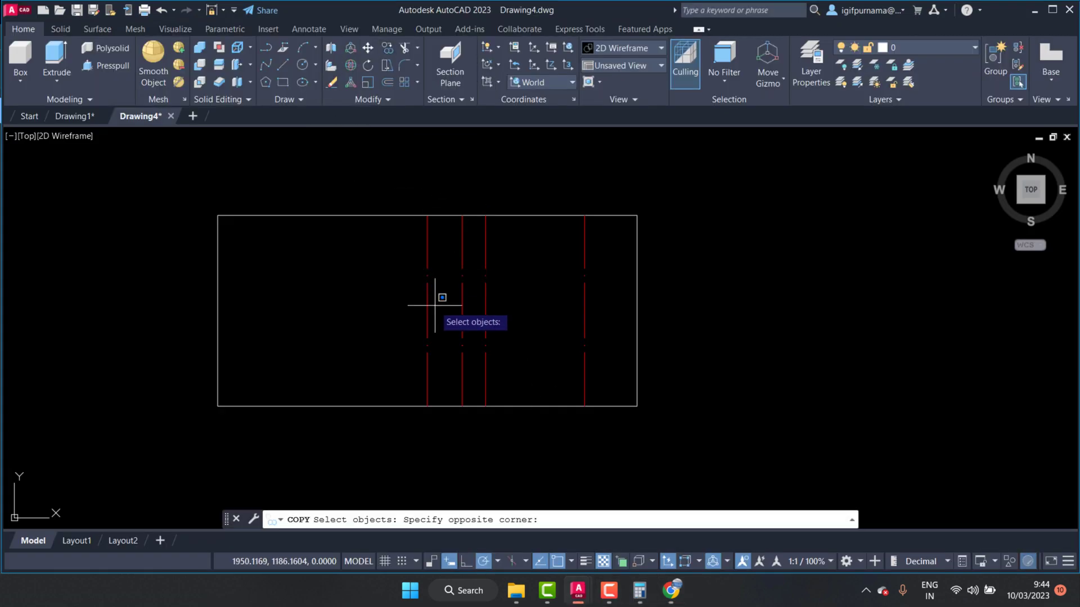
pyautogui.click(428, 289)
pyautogui.press('Return')
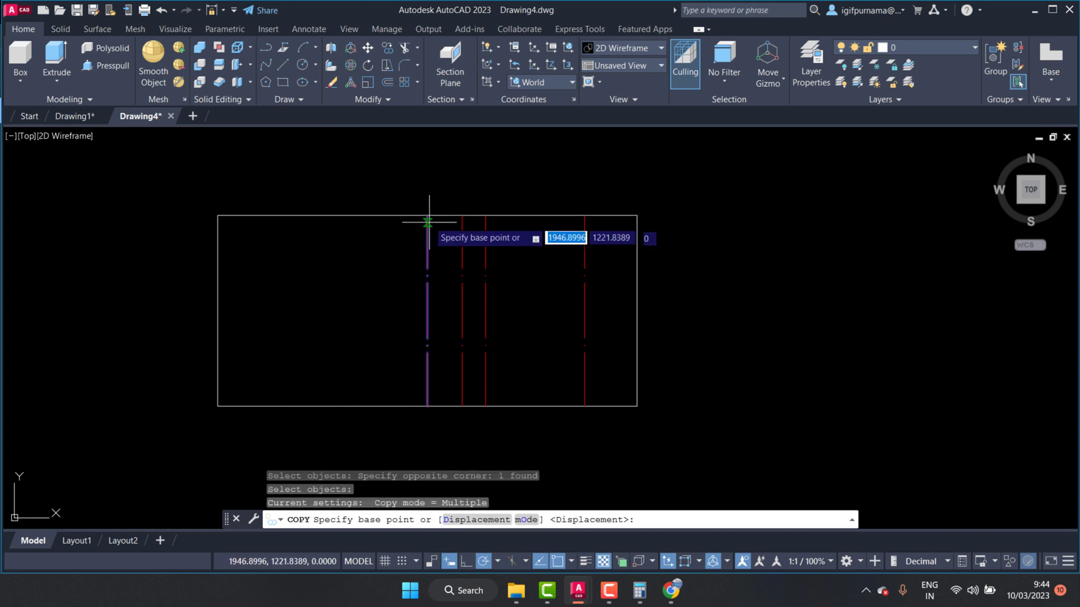
pyautogui.click(427, 215)
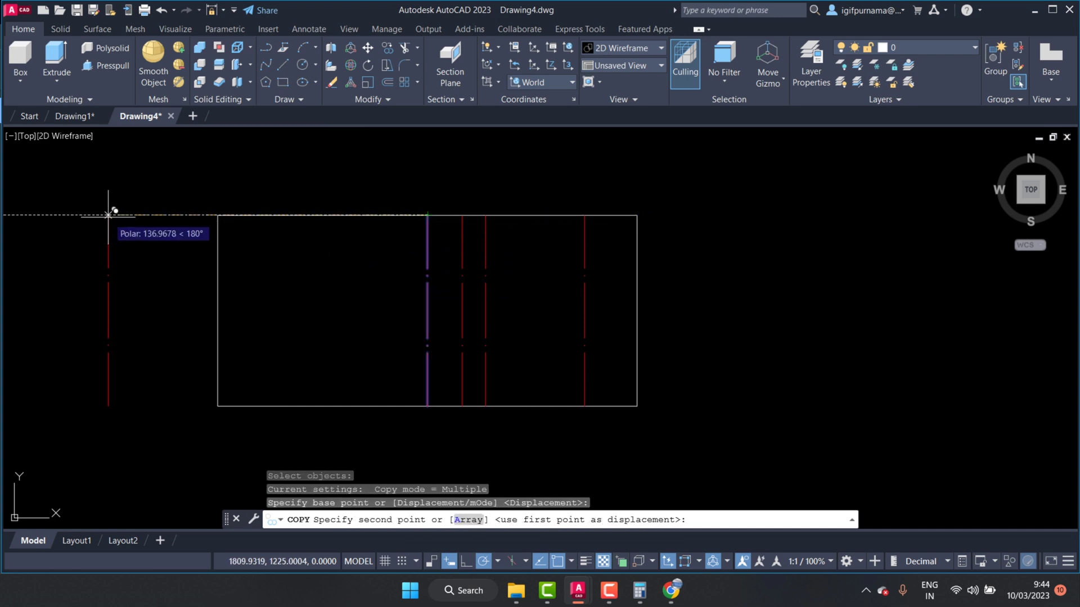
pyautogui.write('67.5')
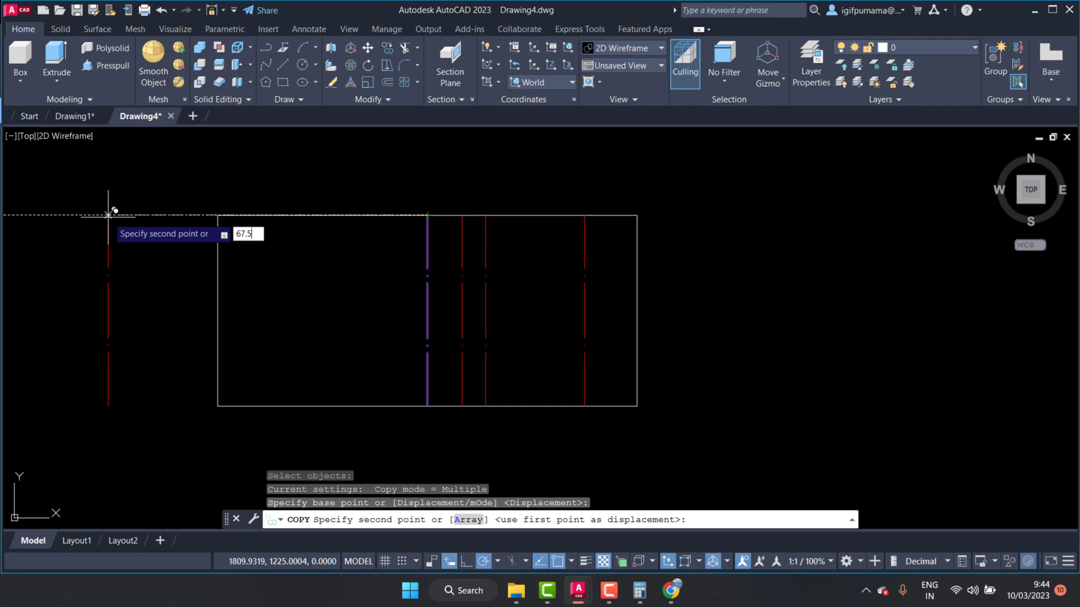
pyautogui.press('Return')
pyautogui.press('Return')
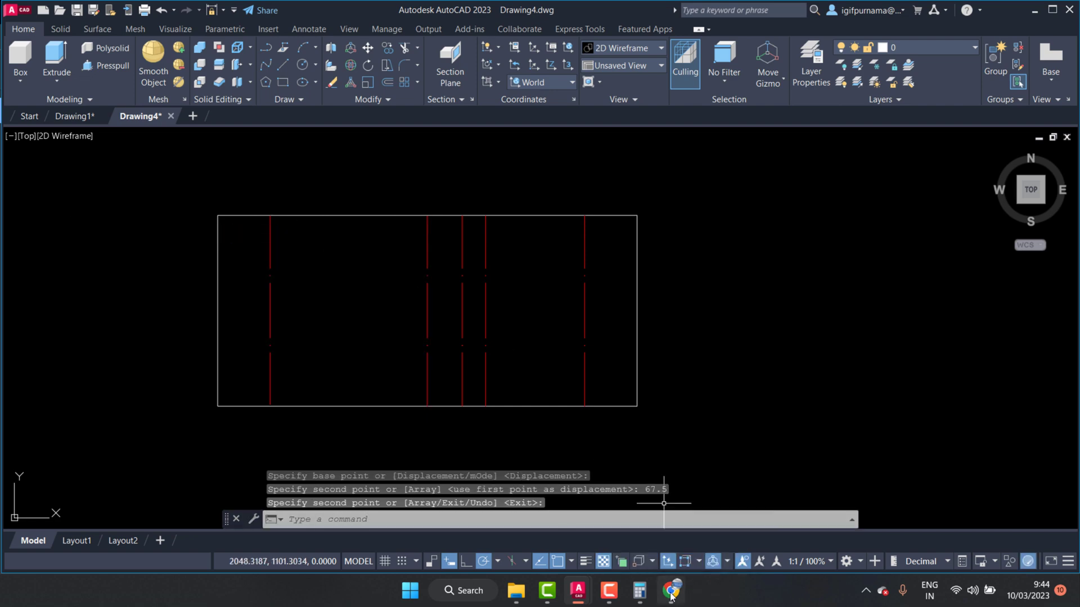
pyautogui.click(670, 591)
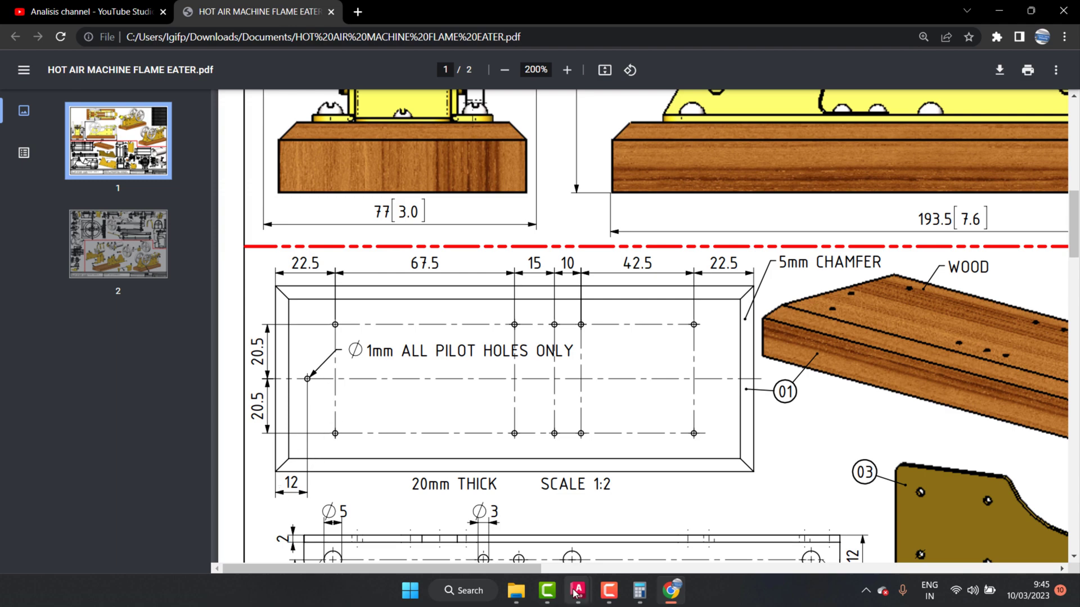
pyautogui.moveTo(577, 591)
pyautogui.click(641, 526)
# Copy the plate's left edge 12 units to the right from its top-left corner
pyautogui.scroll(3, 258, 330)
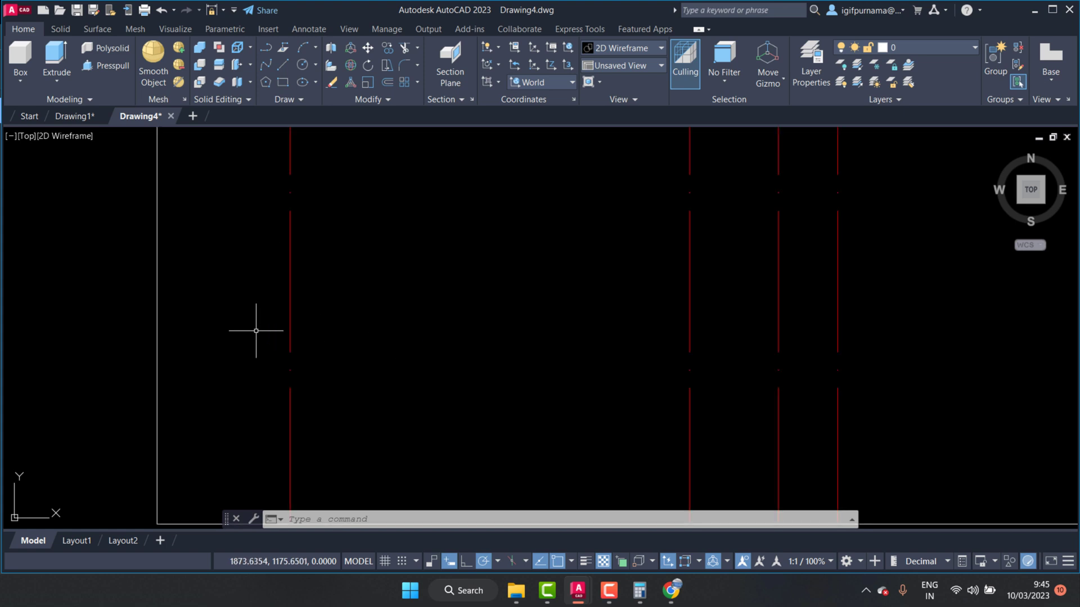
pyautogui.scroll(-3, 347, 342)
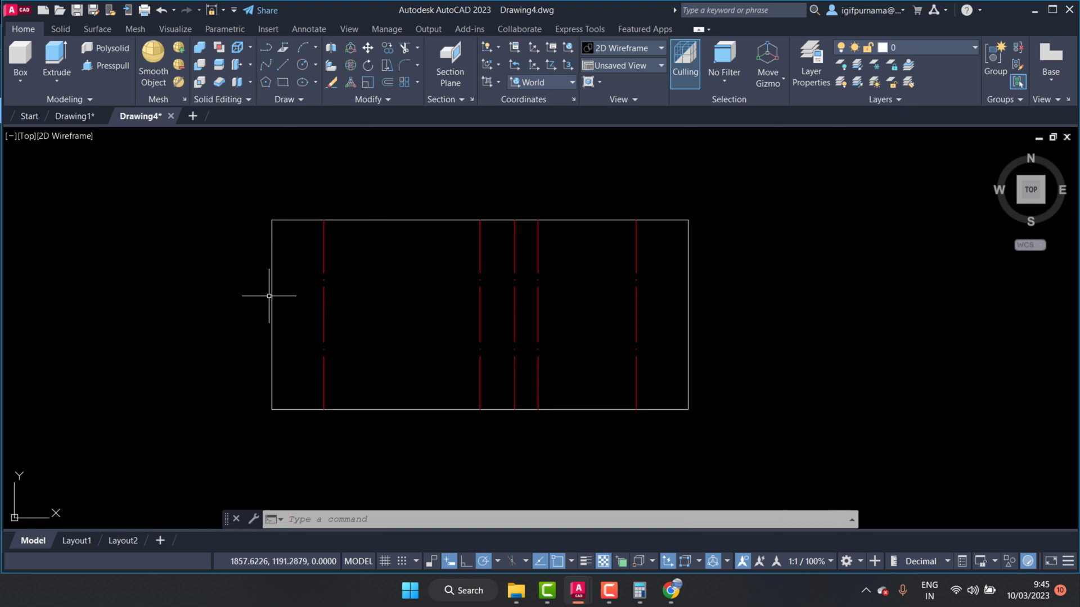
pyautogui.click(390, 46)
pyautogui.click(299, 332)
pyautogui.click(274, 315)
pyautogui.click(298, 337)
pyautogui.click(259, 279)
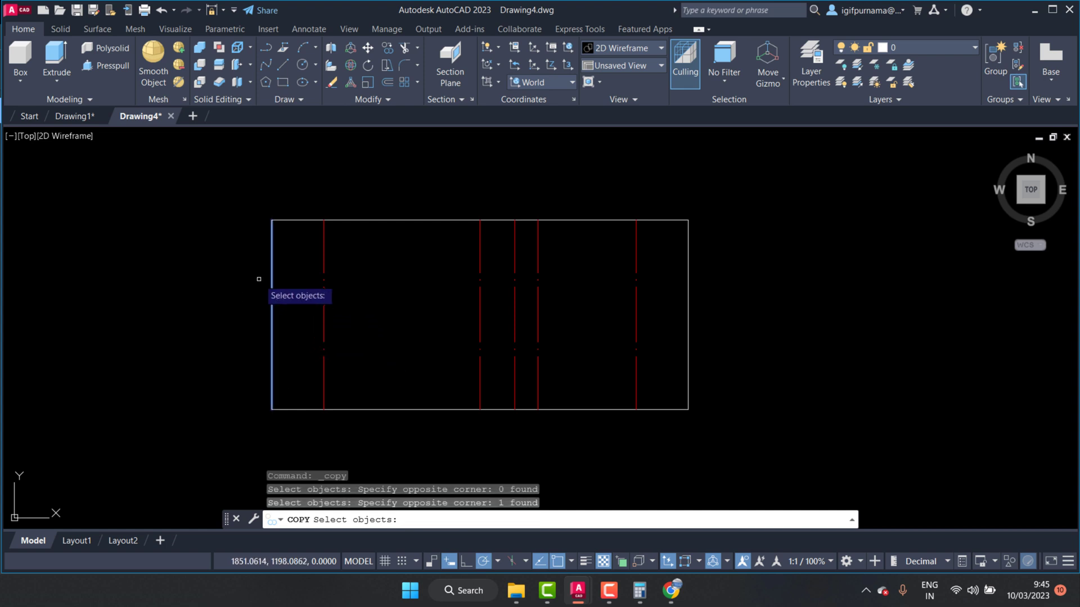
pyautogui.press('Return')
pyautogui.click(272, 220)
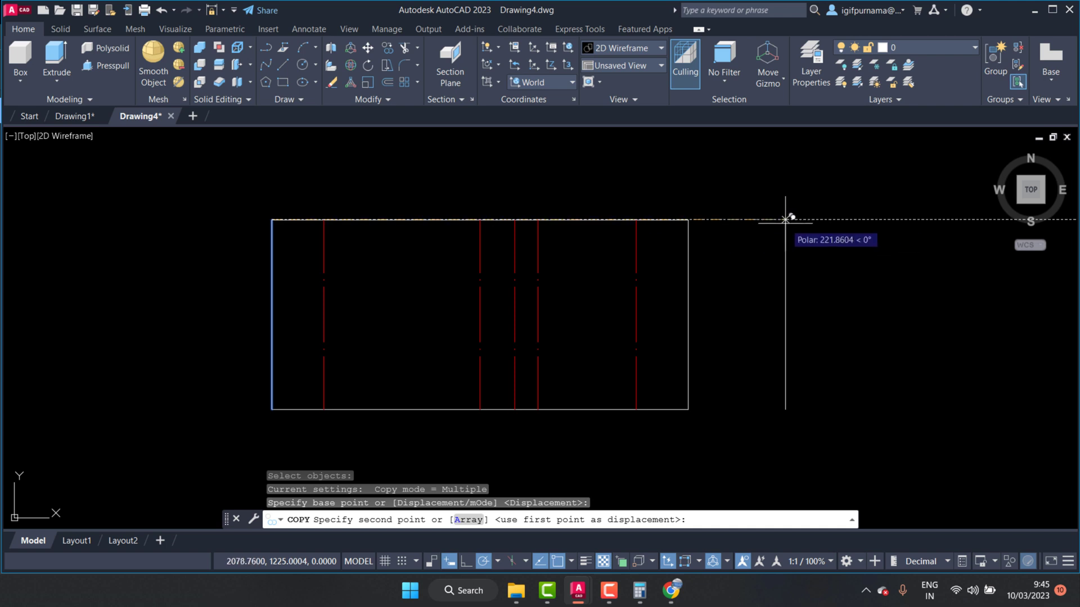
pyautogui.write('12')
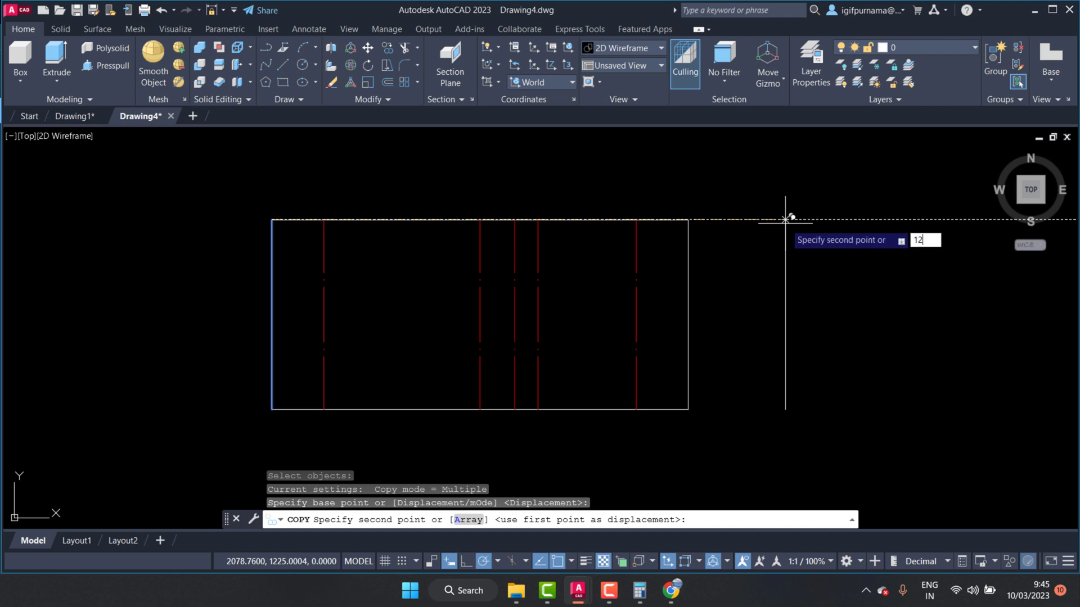
pyautogui.press('Return')
pyautogui.press('Return')
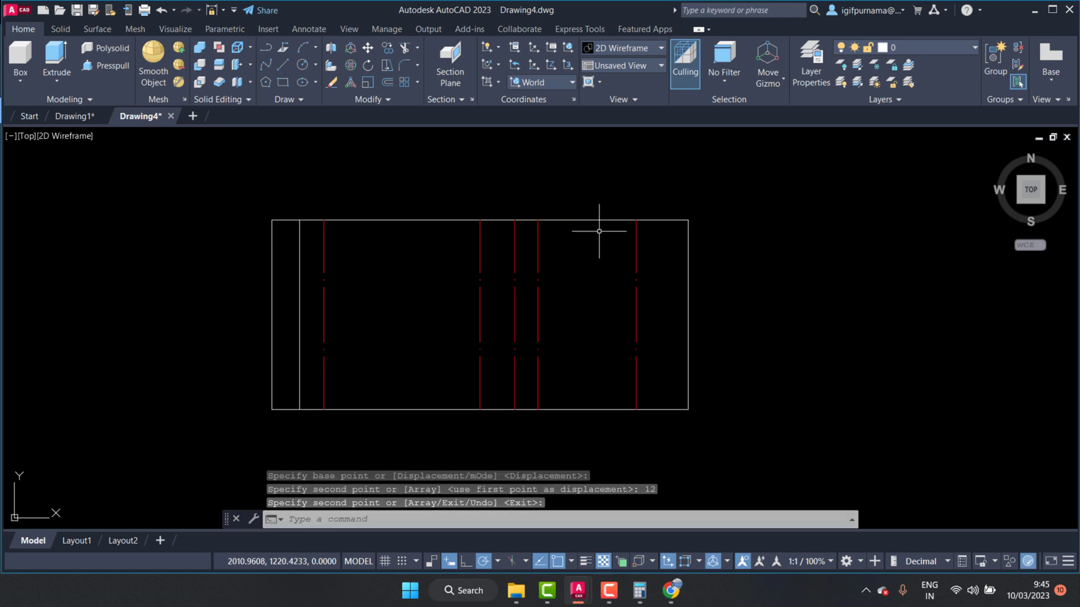
# Move the new 12-unit vertical line onto the red dashed Layer1
pyautogui.click(315, 324)
pyautogui.click(297, 262)
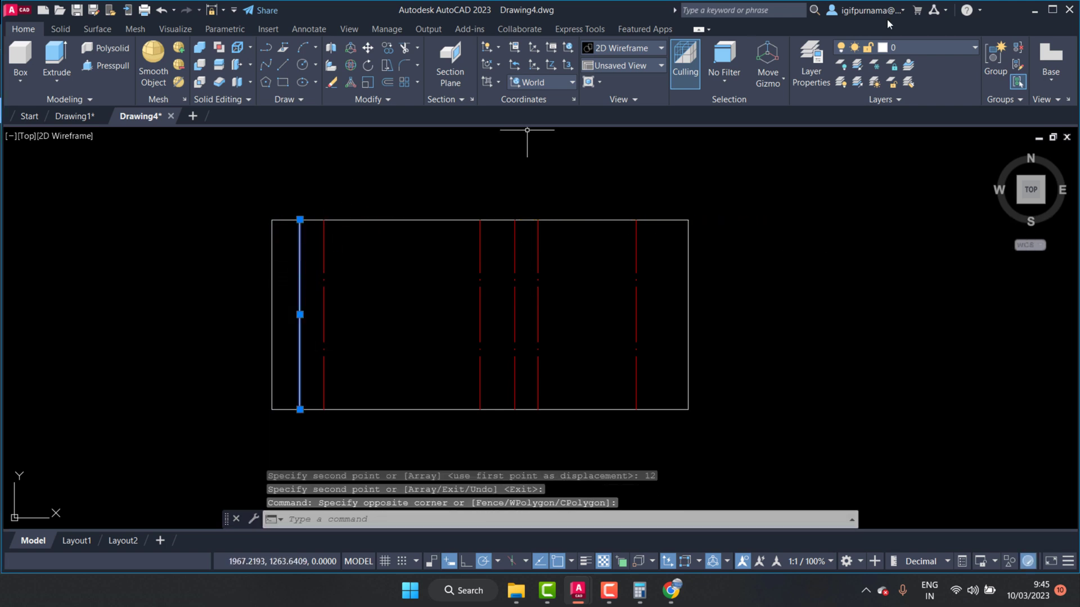
pyautogui.click(963, 46)
pyautogui.click(931, 83)
pyautogui.press('Escape')
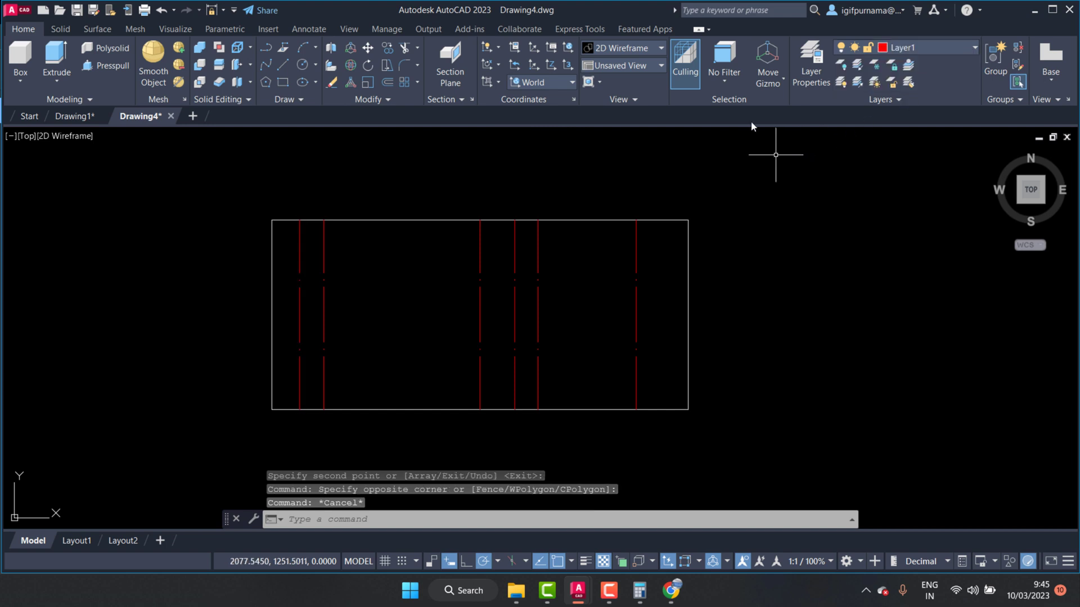
pyautogui.scroll(2, 608, 337)
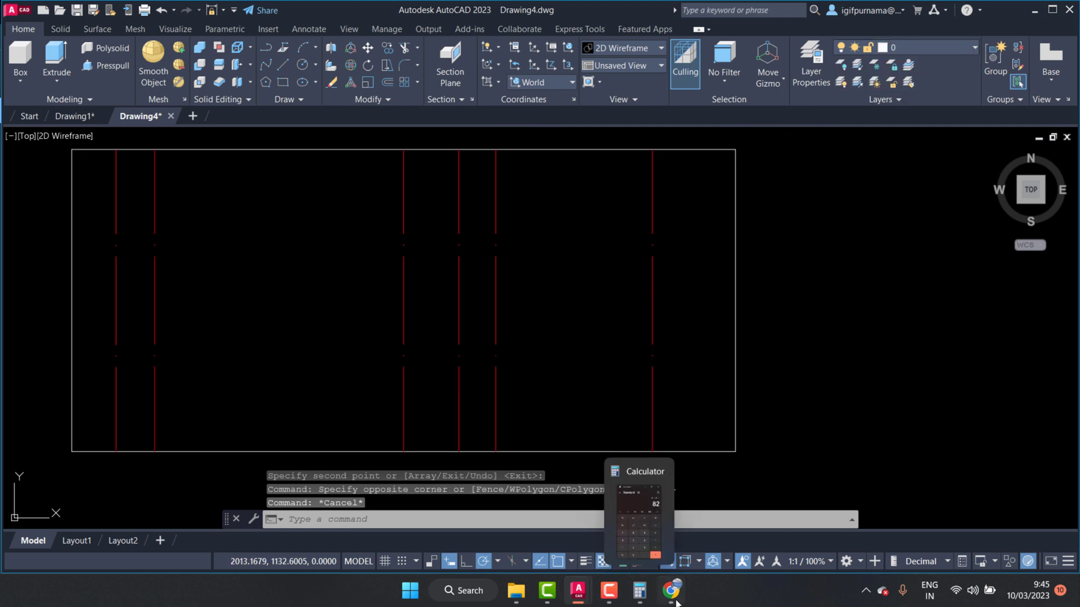
pyautogui.moveTo(670, 590)
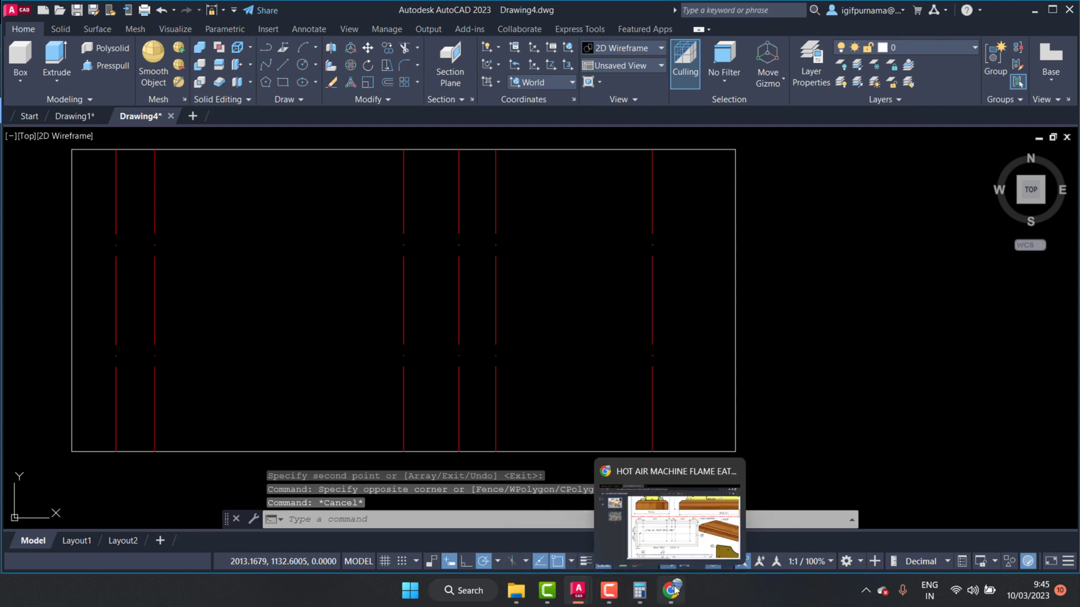
# Draw a horizontal line between the midpoints of the plate's right and left edges
pyautogui.click(664, 506)
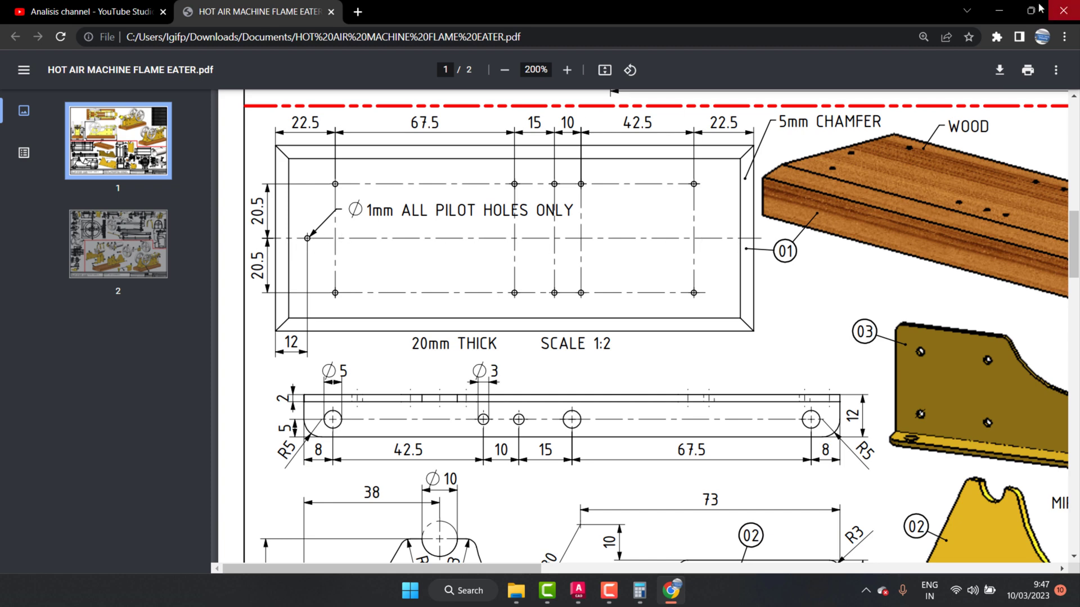
pyautogui.click(999, 10)
pyautogui.click(284, 65)
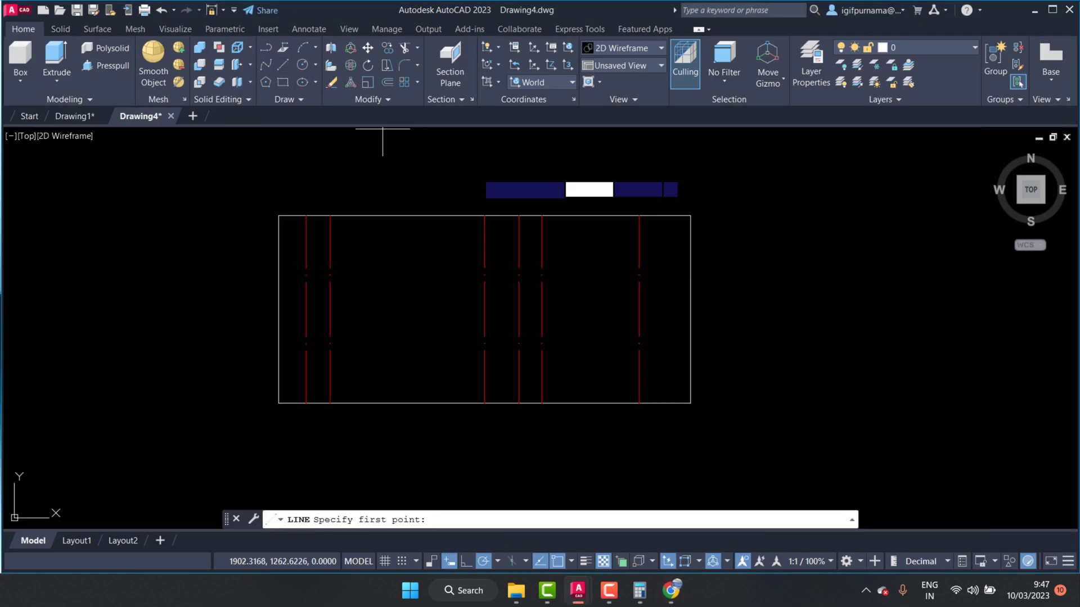
pyautogui.click(690, 308)
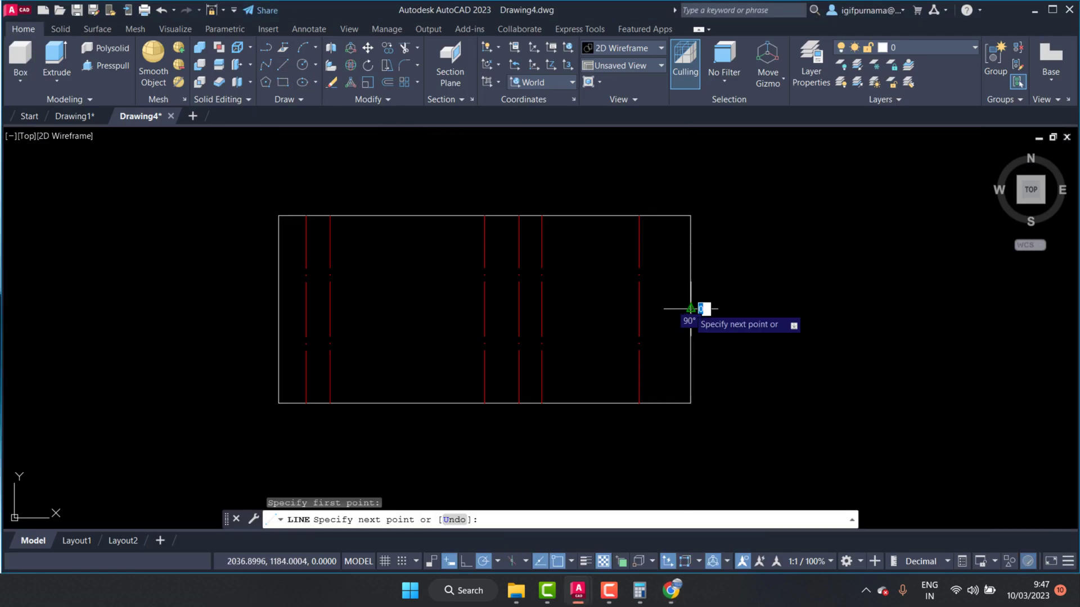
pyautogui.rightClick(279, 309)
pyautogui.click(318, 319)
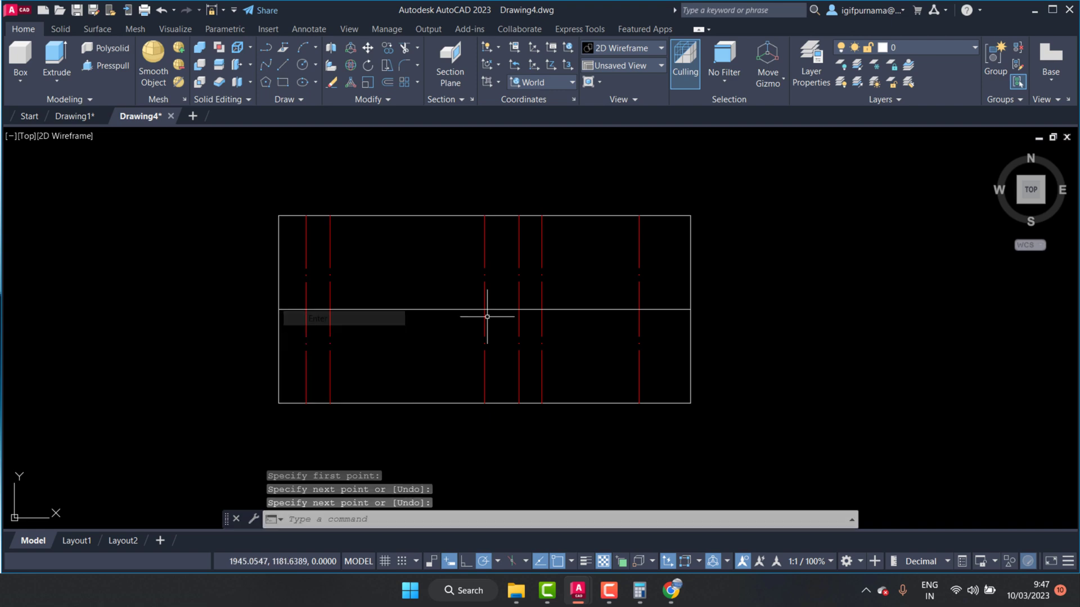
# Put the new horizontal line on the red dashed Layer1
pyautogui.click(578, 320)
pyautogui.click(551, 298)
pyautogui.click(939, 47)
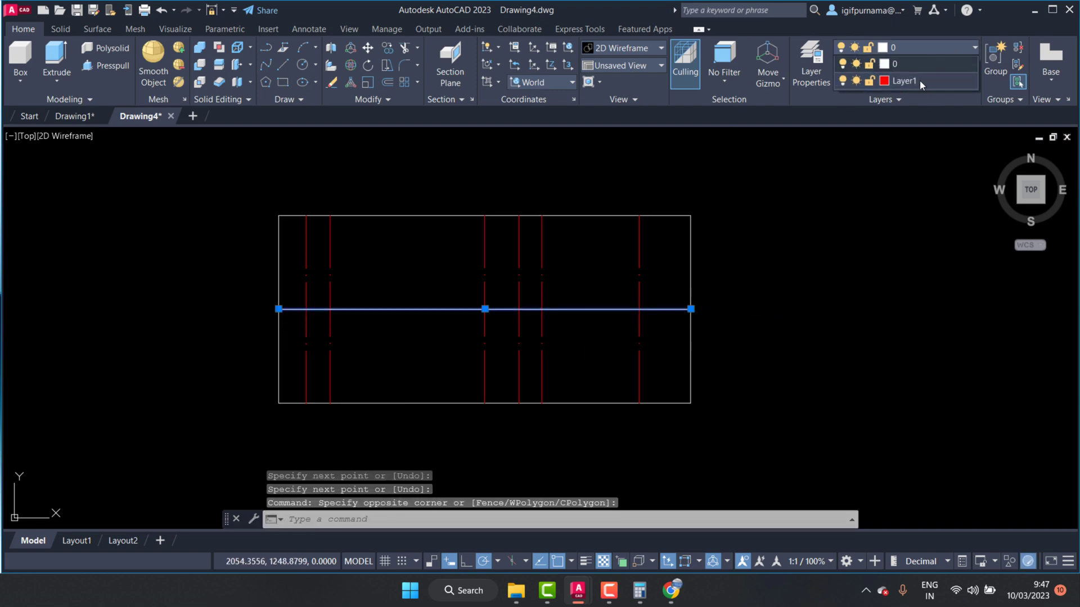
pyautogui.click(919, 80)
pyautogui.press('Escape')
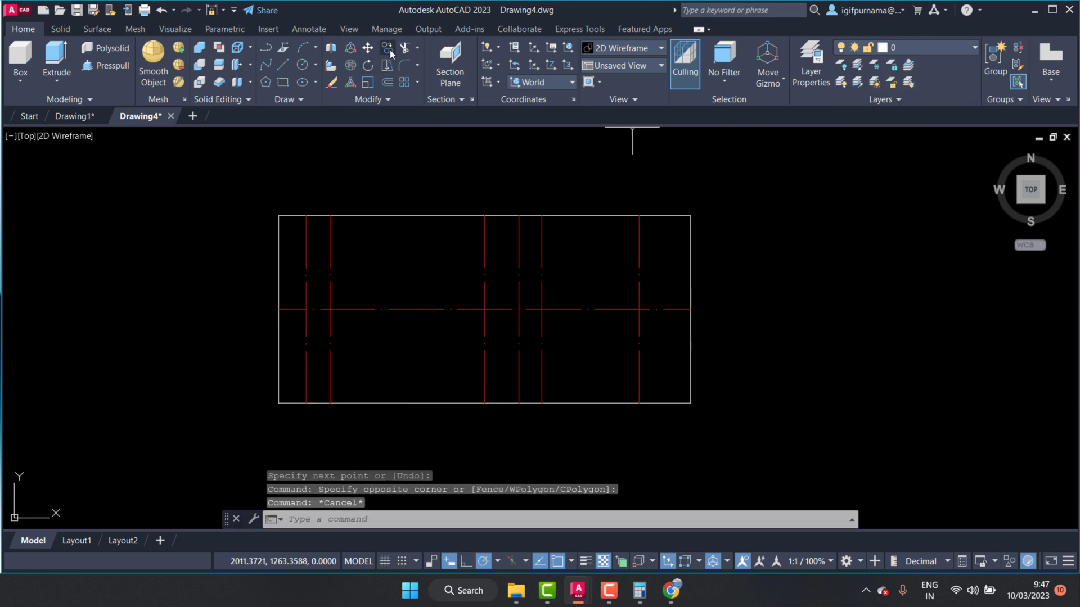
# Copy the horizontal centreline 20.5 units below and 20.5 units above from its left end
pyautogui.click(392, 53)
pyautogui.click(417, 351)
pyautogui.click(382, 298)
pyautogui.press('Return')
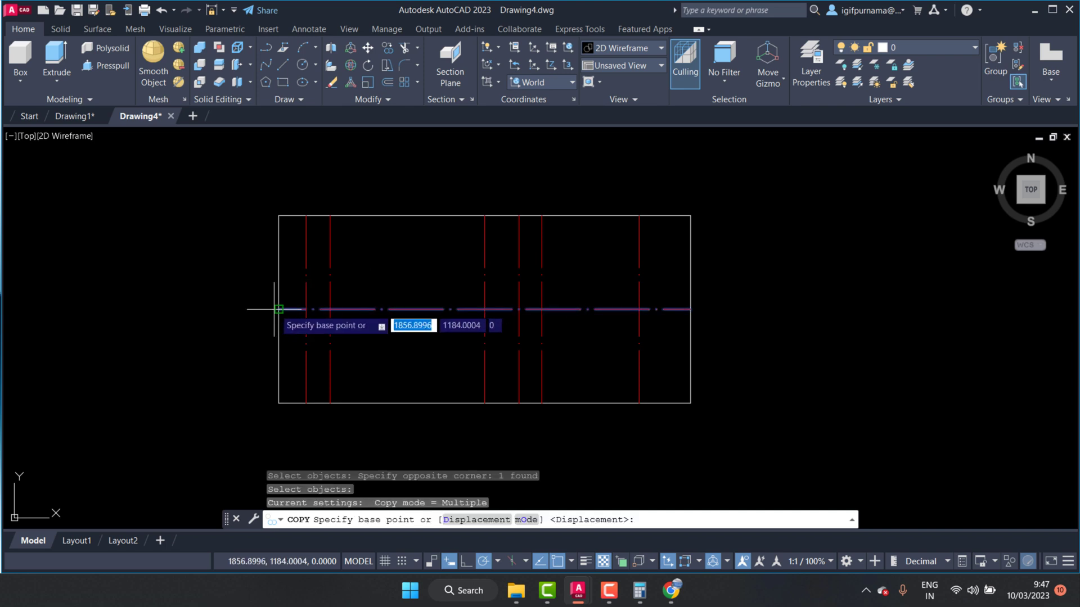
pyautogui.click(279, 309)
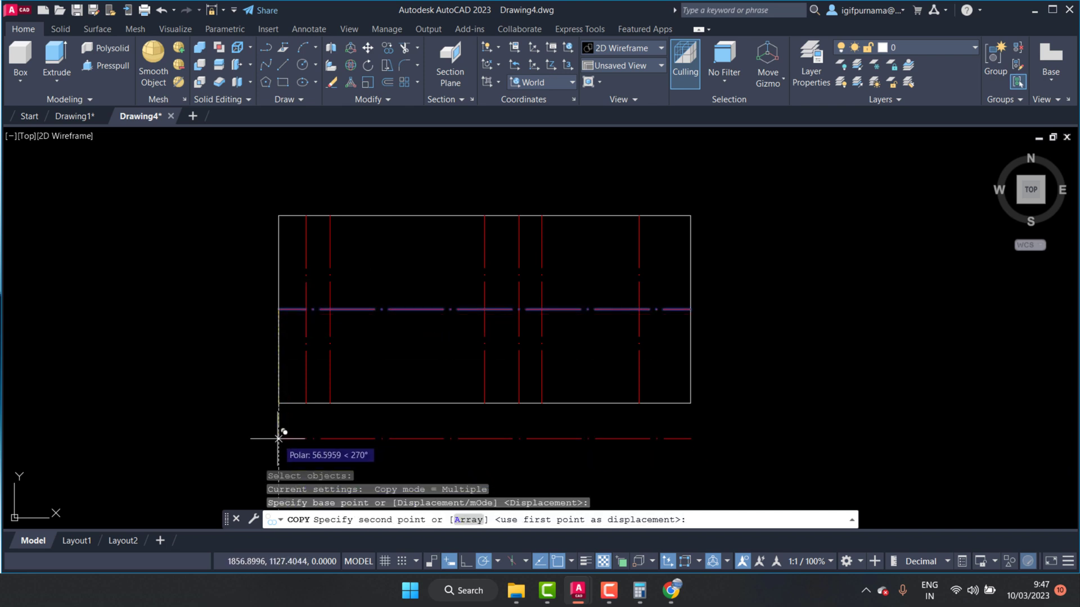
pyautogui.write('20')
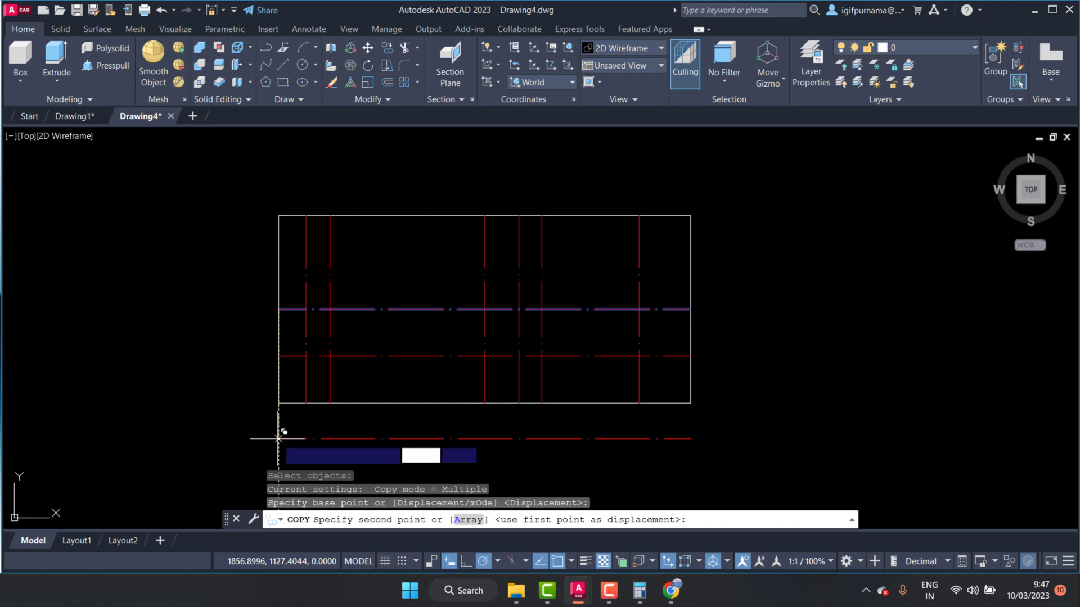
pyautogui.press('Return')
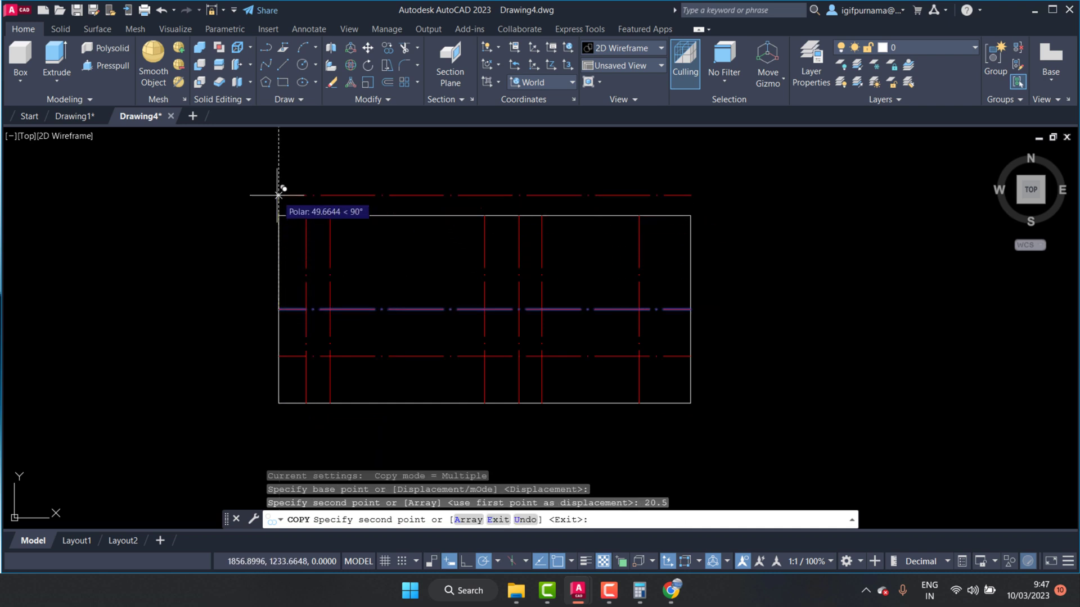
pyautogui.write('20.5')
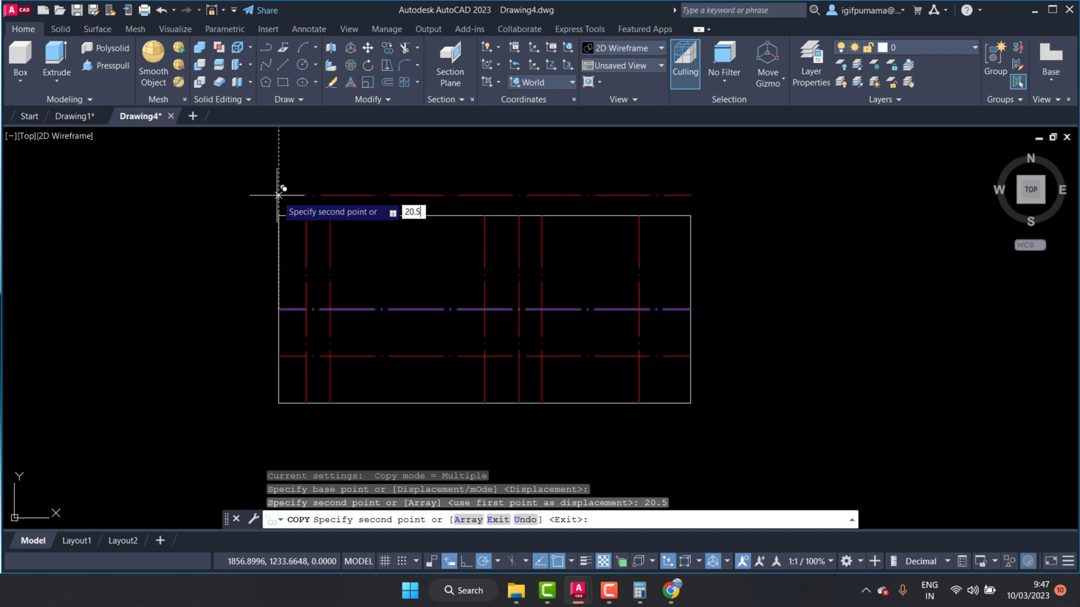
pyautogui.press('Return')
pyautogui.press('Return')
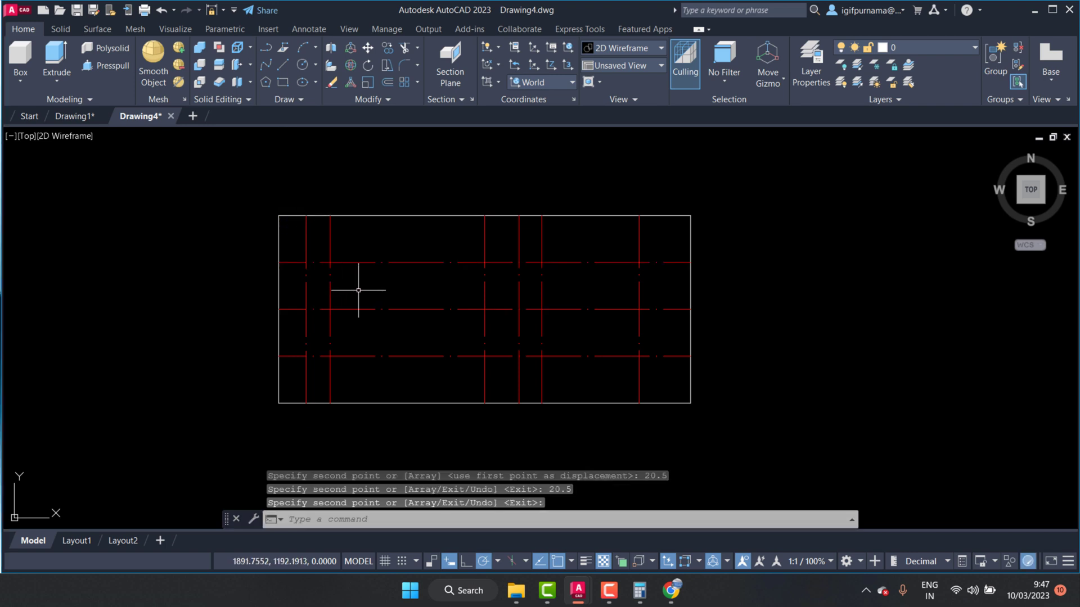
# Compare the finished guide-line grid against the reference PDF
pyautogui.scroll(2, 358, 290)
pyautogui.click(672, 590)
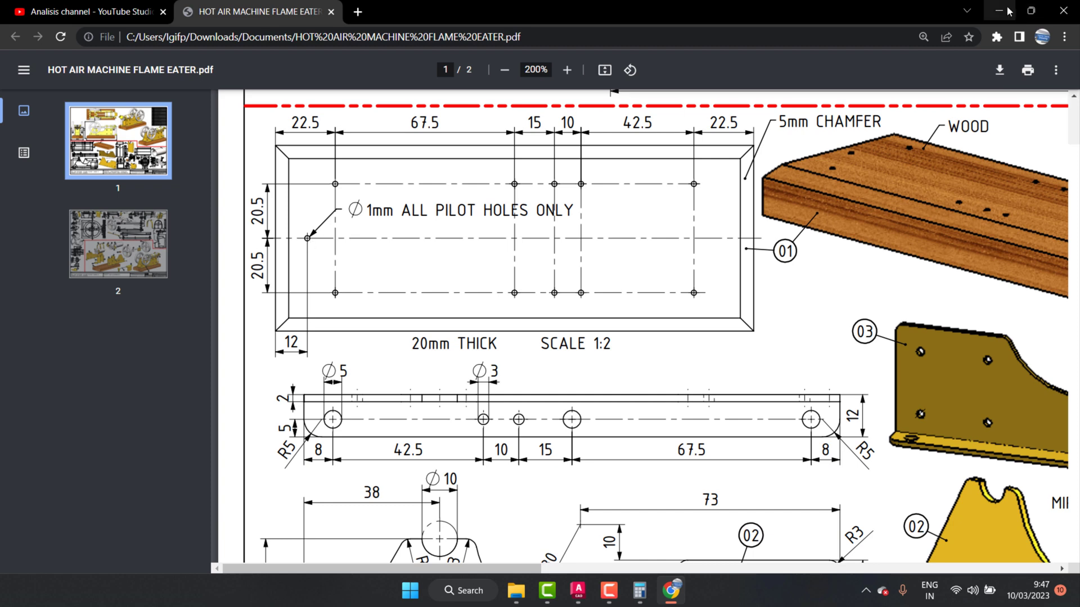
pyautogui.click(999, 10)
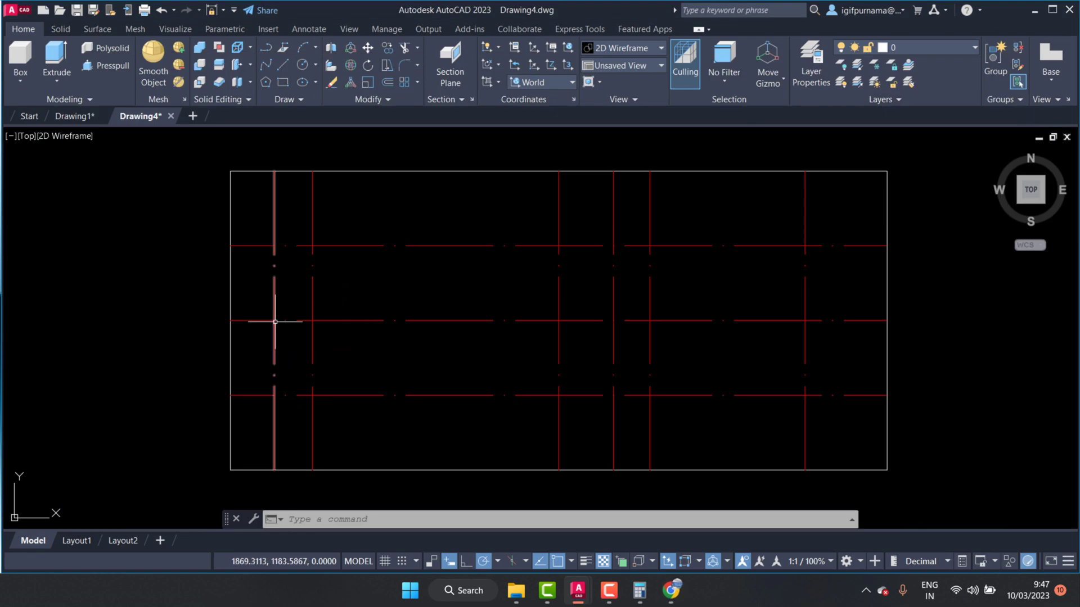
pyautogui.click(671, 590)
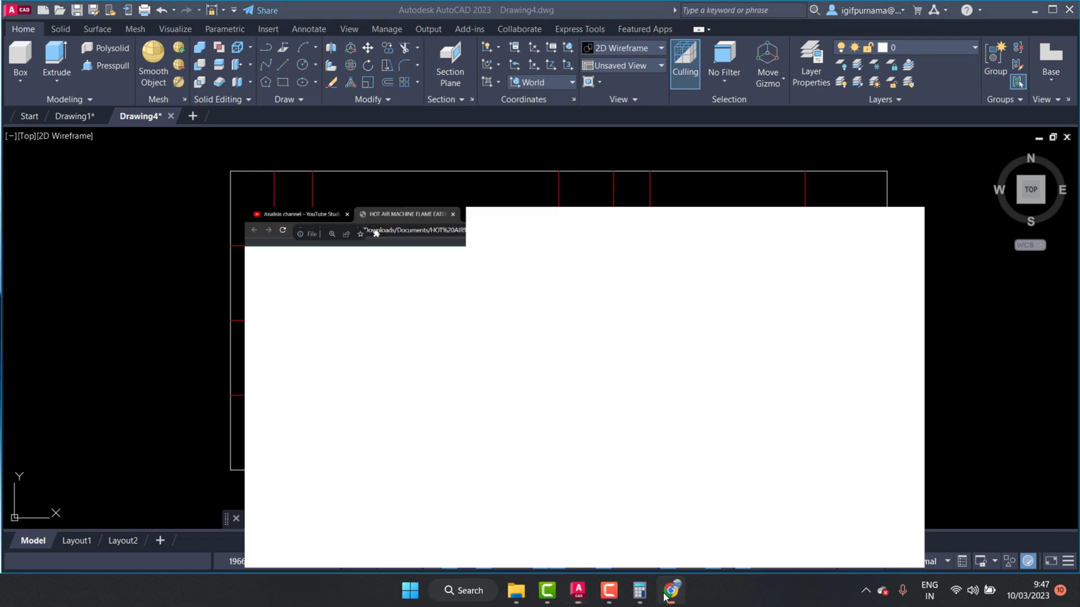
pyautogui.click(671, 589)
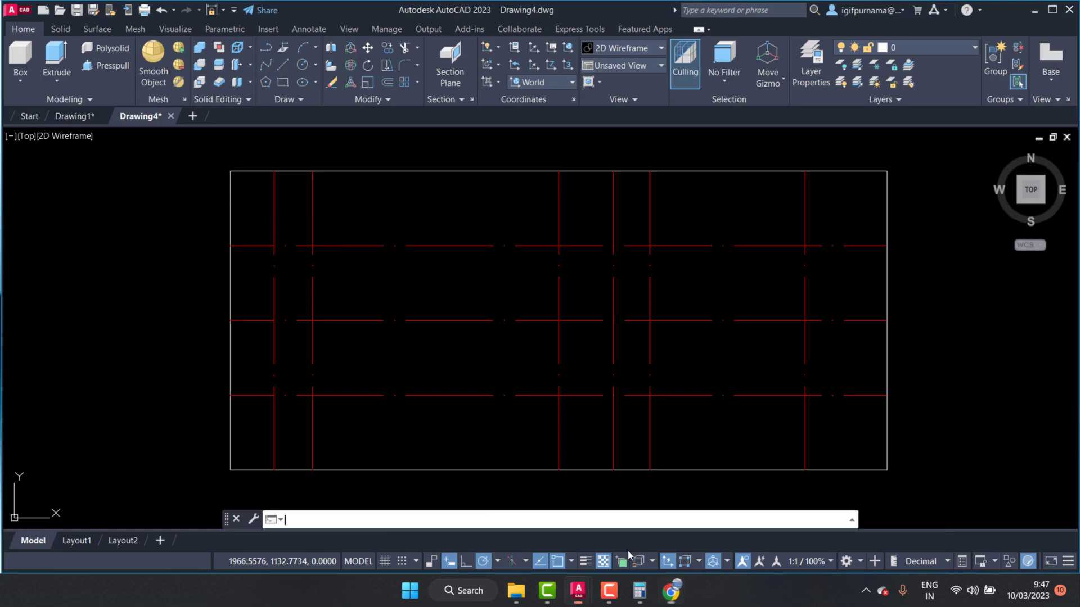
# Draw a 0.5-radius pilot-hole circle at the left guide-line intersection
pyautogui.click(302, 65)
pyautogui.scroll(2, 268, 328)
pyautogui.click(278, 316)
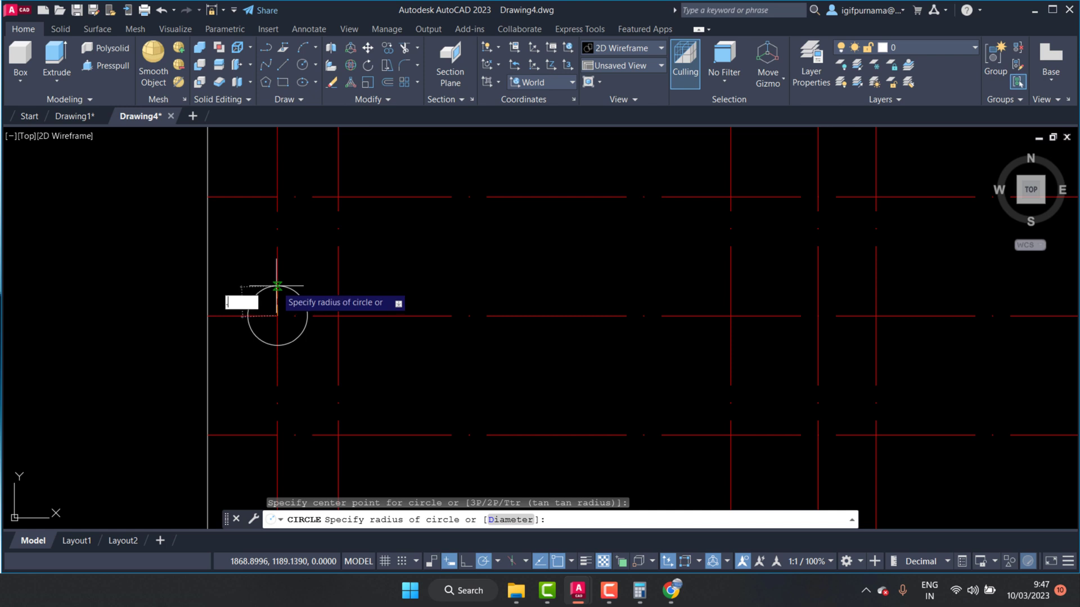
pyautogui.write('5')
pyautogui.press('Return')
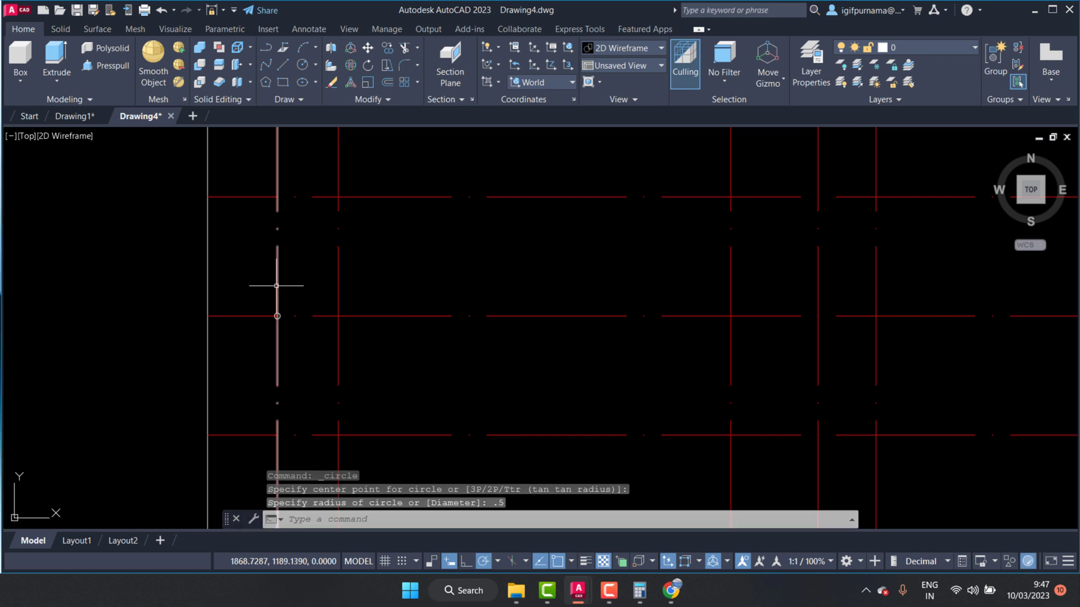
pyautogui.scroll(4, 274, 298)
pyautogui.scroll(2, 284, 350)
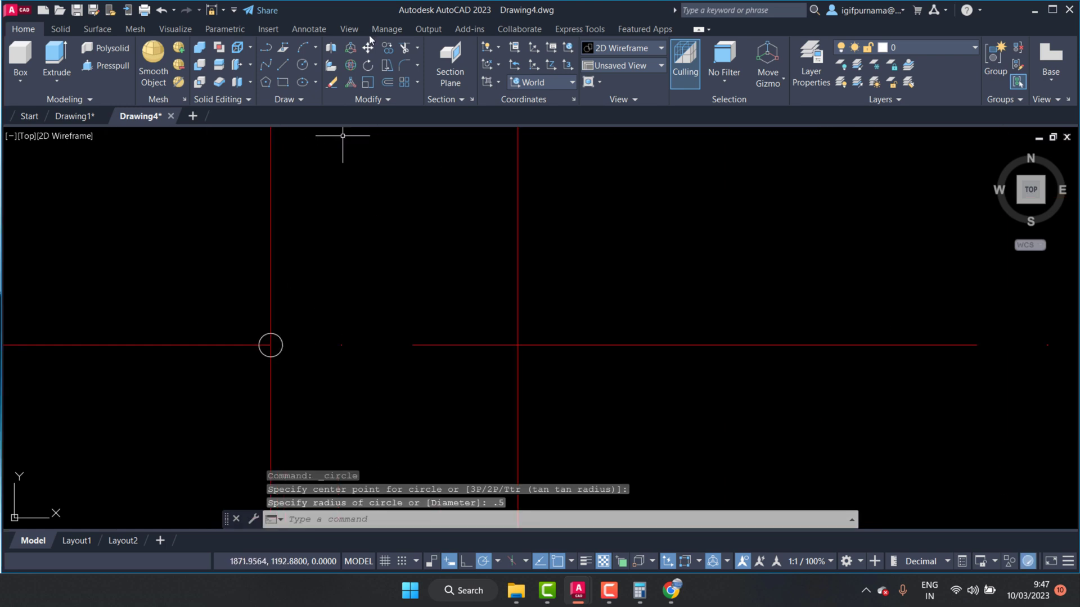
# Check the pilot hole's diameter with a Diameter dimension, then cancel it
pyautogui.click(301, 31)
pyautogui.click(307, 84)
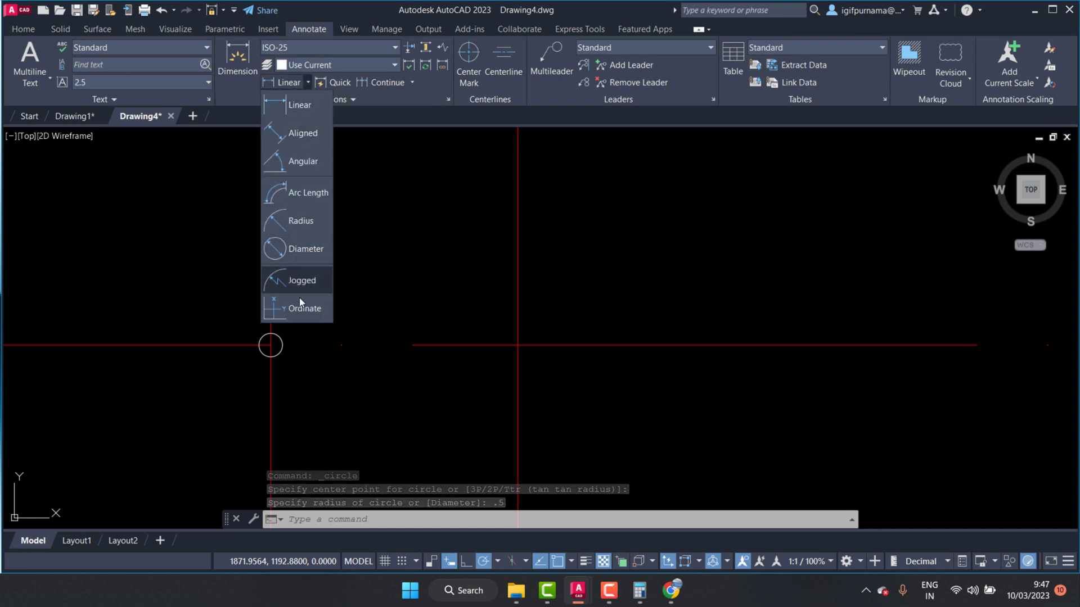
pyautogui.click(303, 247)
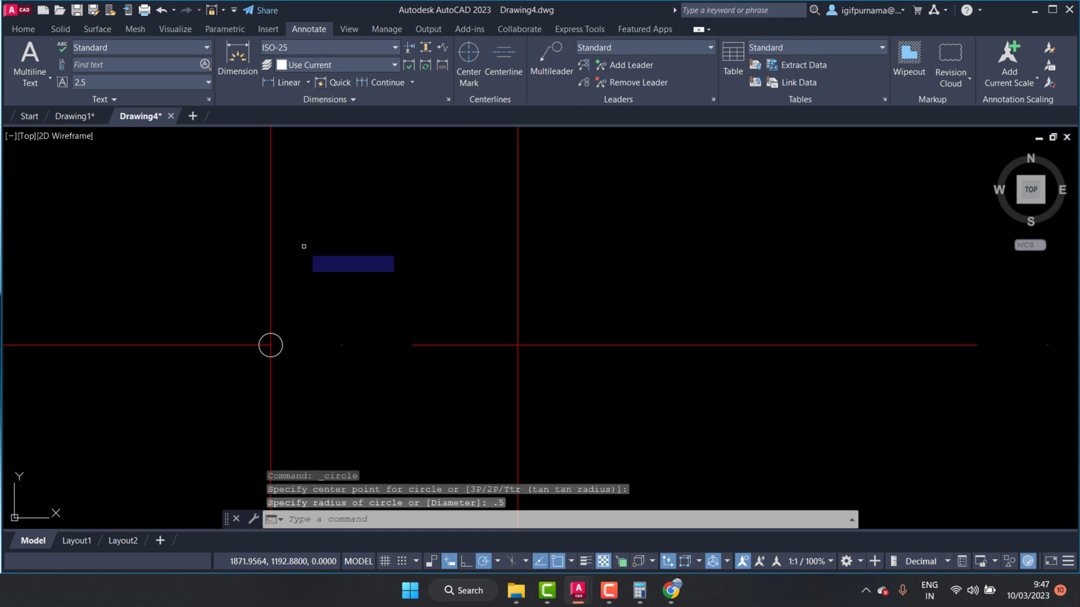
pyautogui.click(282, 340)
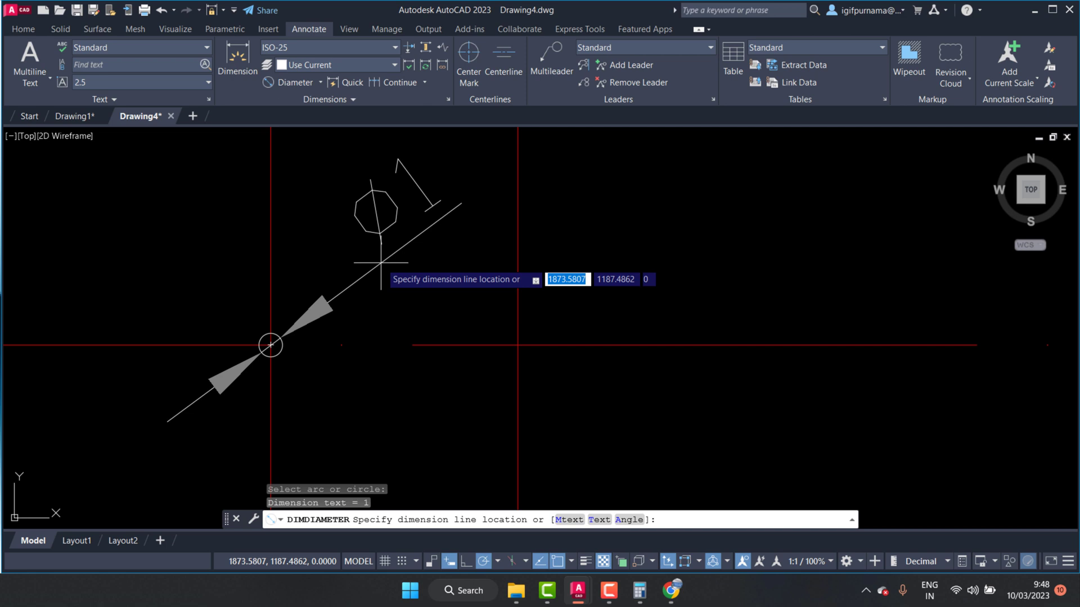
pyautogui.press('Escape')
pyautogui.scroll(-2, 359, 256)
pyautogui.scroll(-5, 359, 258)
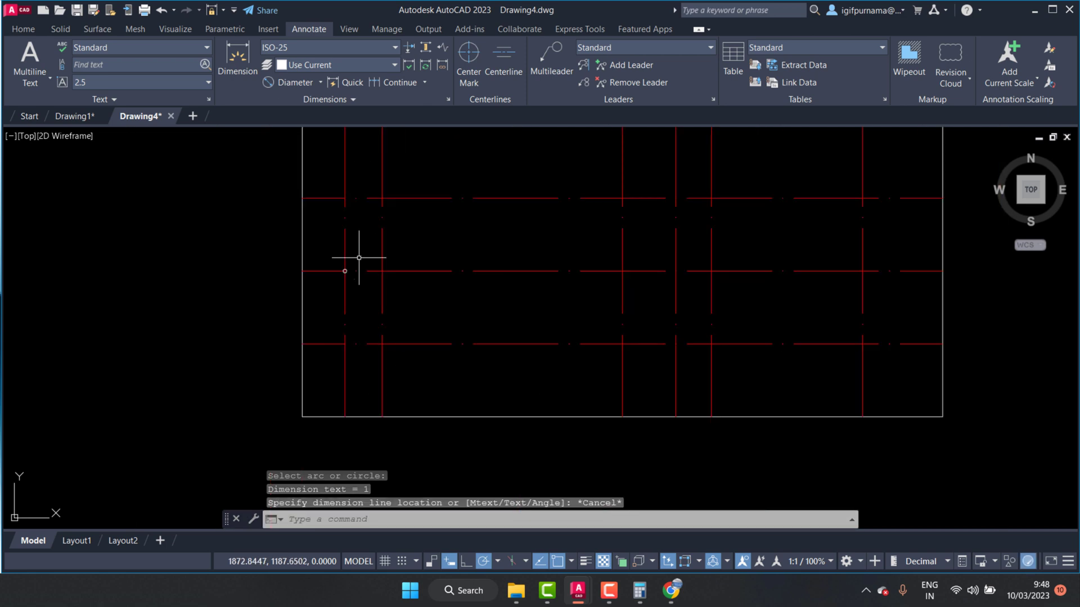
pyautogui.scroll(1, 360, 259)
pyautogui.scroll(1, 363, 259)
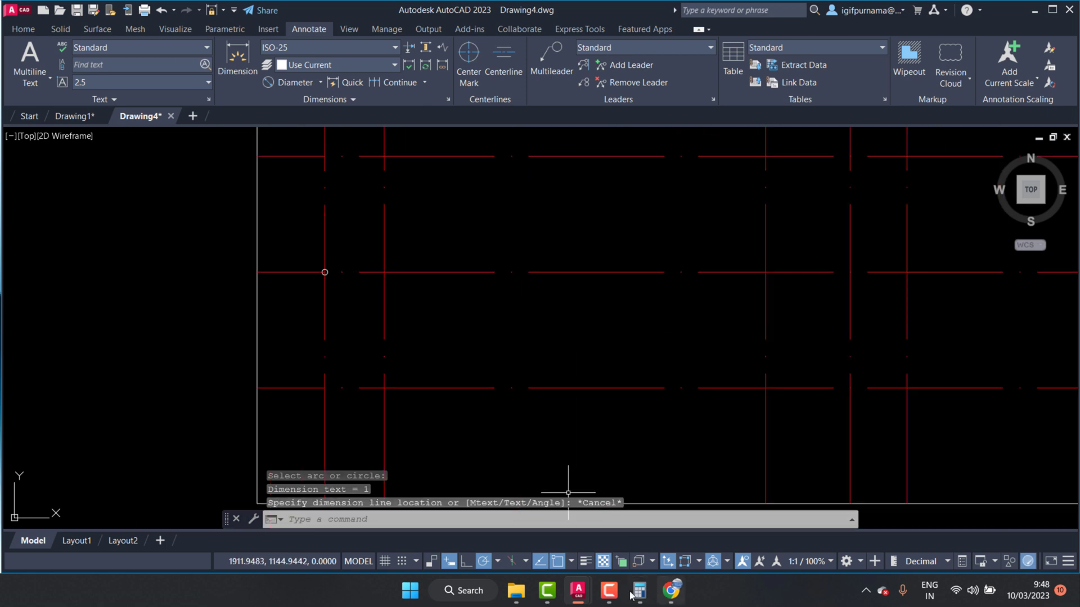
# Show the Flame Eater base plate PDF in Chrome
pyautogui.click(671, 590)
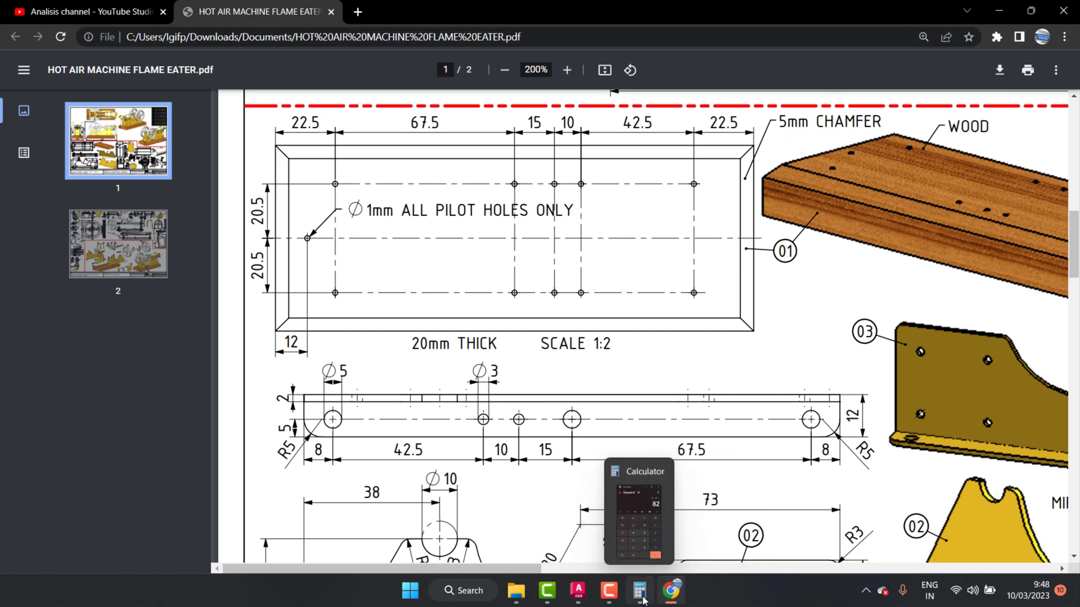
# Bring Drawing4 back with the whole plate grid in view and the Home tab tools showing
pyautogui.click(638, 517)
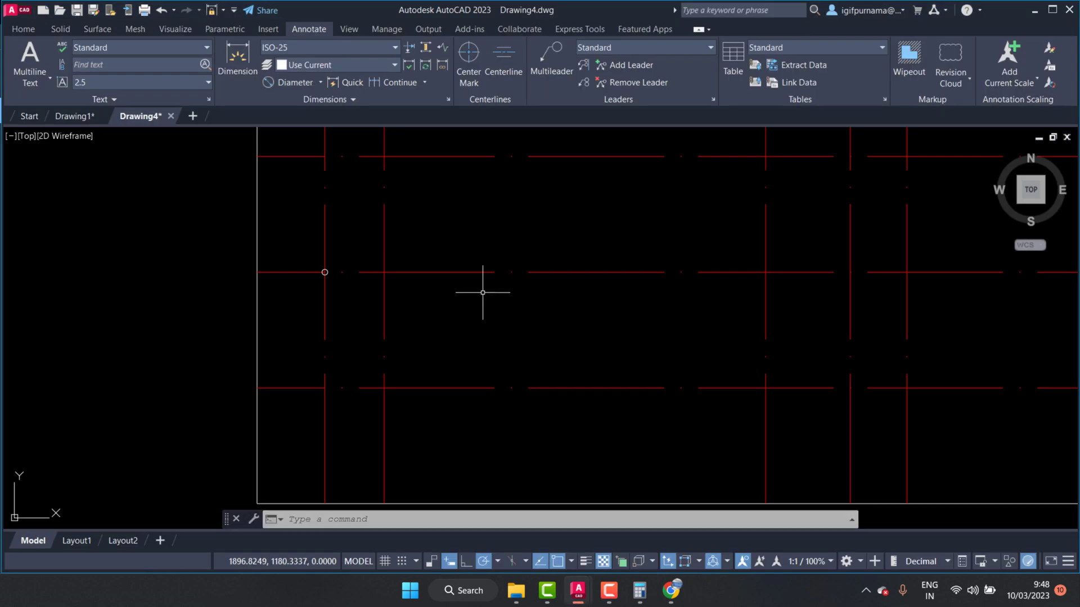
pyautogui.scroll(-3, 445, 291)
pyautogui.scroll(2, 410, 287)
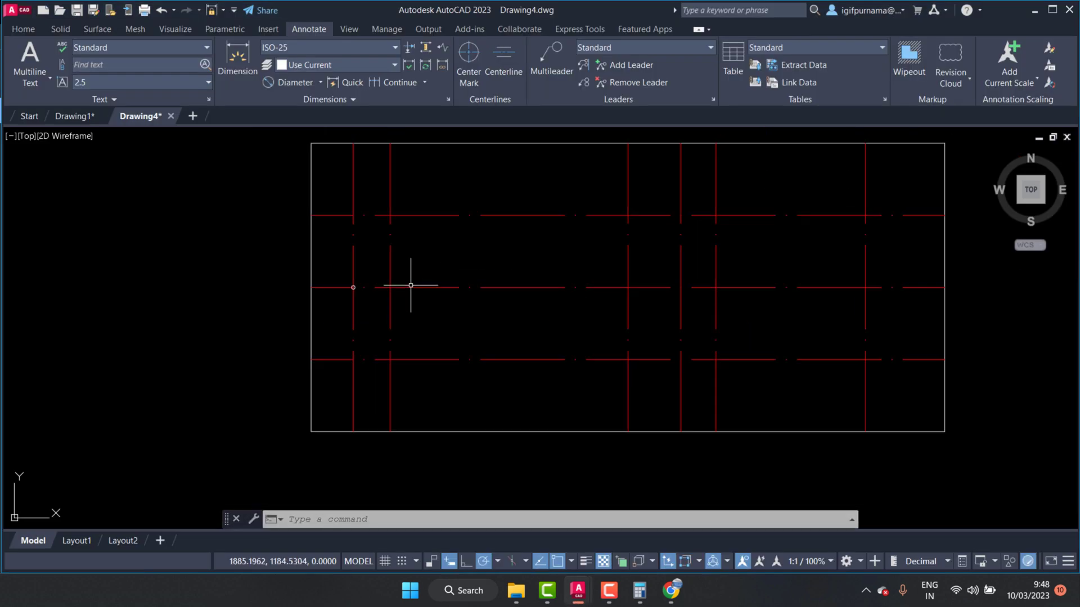
pyautogui.click(353, 234)
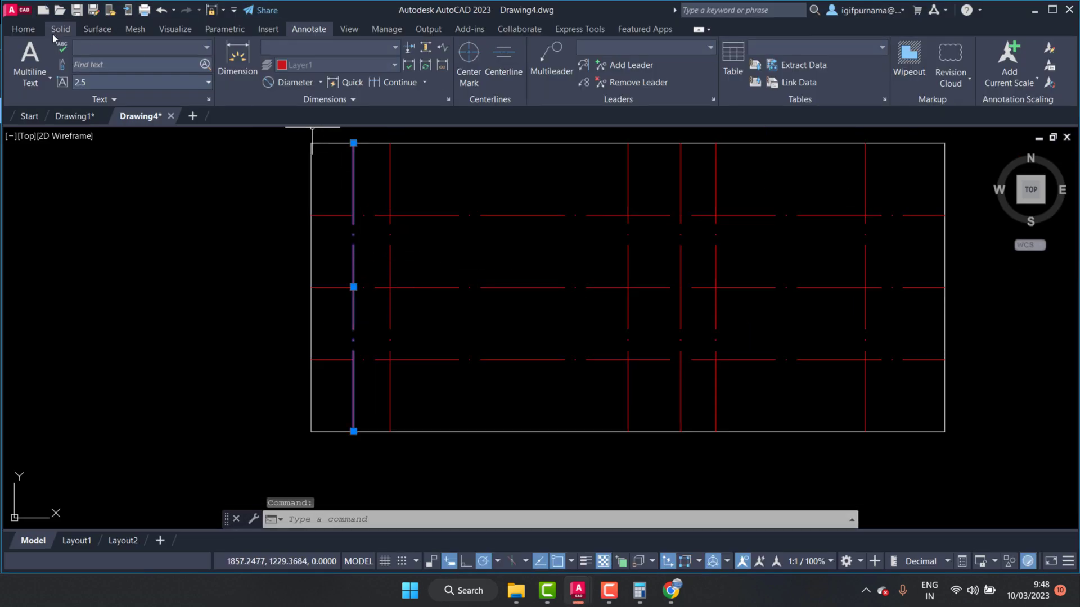
pyautogui.click(38, 30)
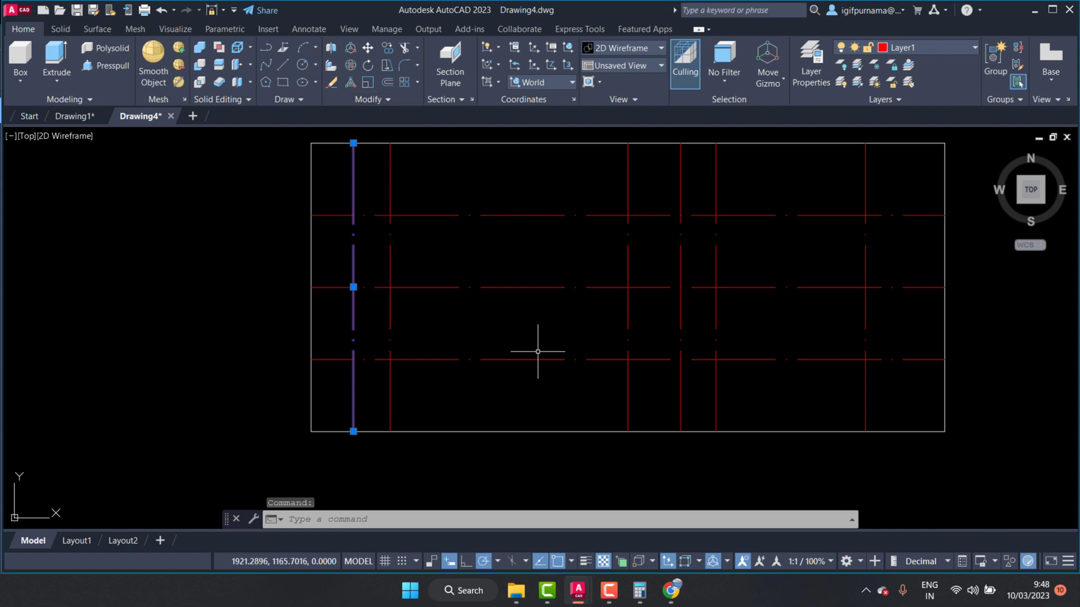
pyautogui.press('Escape')
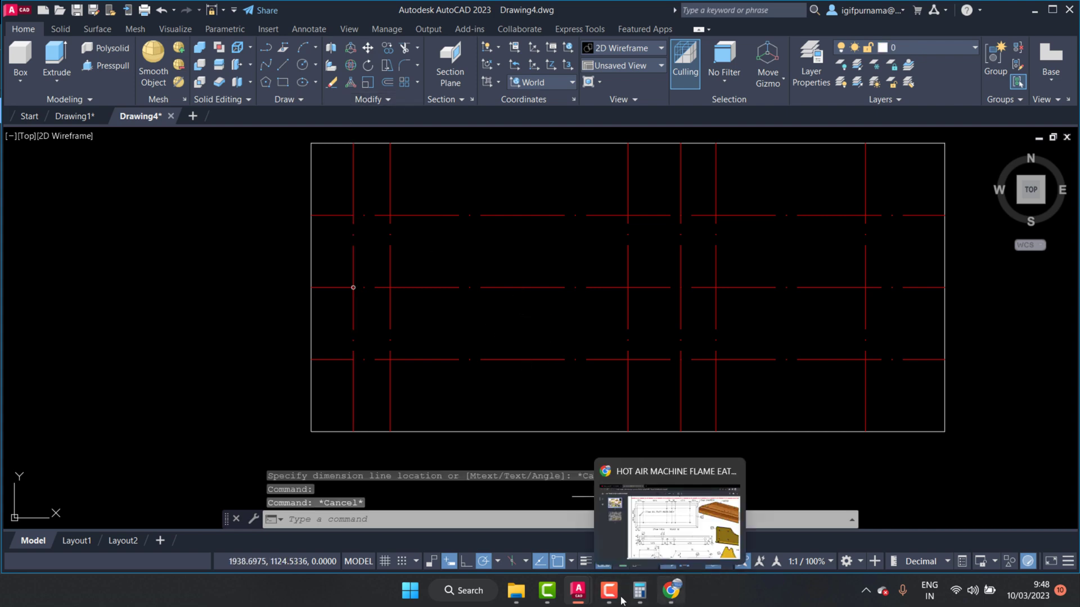
pyautogui.click(671, 592)
pyautogui.click(674, 598)
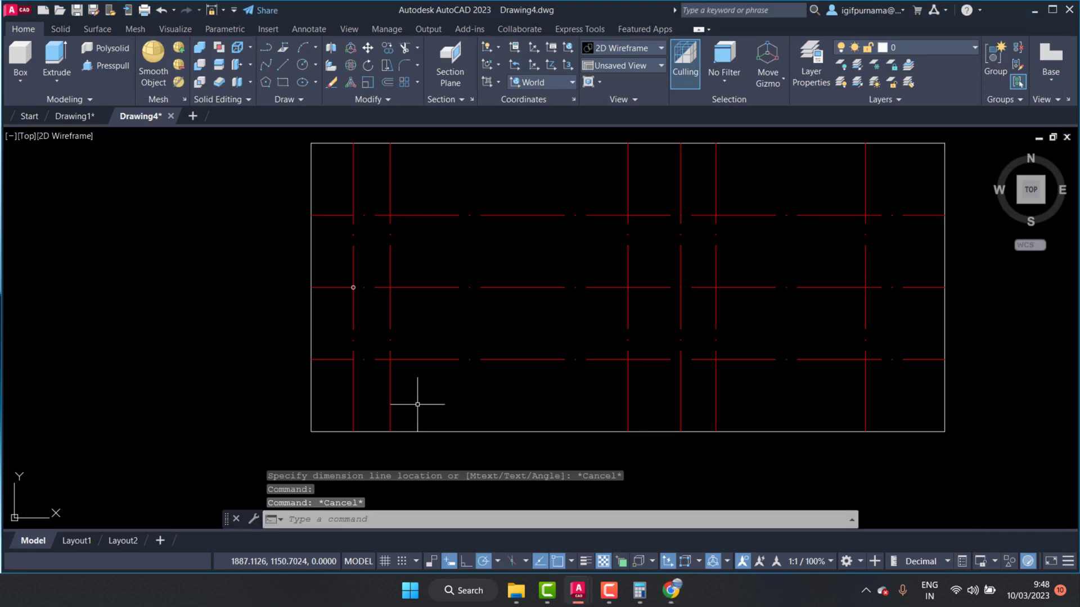
# Start COPY on the pilot-hole circle, using its centre as the base point
pyautogui.click(387, 49)
pyautogui.scroll(4, 355, 272)
pyautogui.scroll(4, 360, 248)
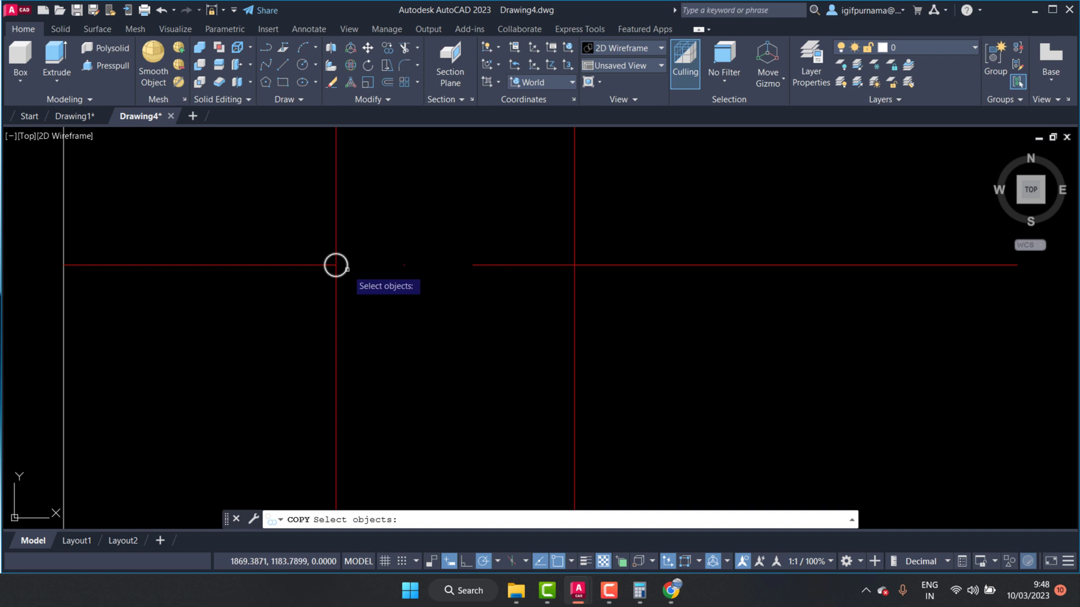
pyautogui.click(345, 258)
pyautogui.press('Return')
pyautogui.click(336, 264)
# Place pilot-hole copies at the first three centre-line intersections, including the upper row
pyautogui.scroll(-5, 388, 225)
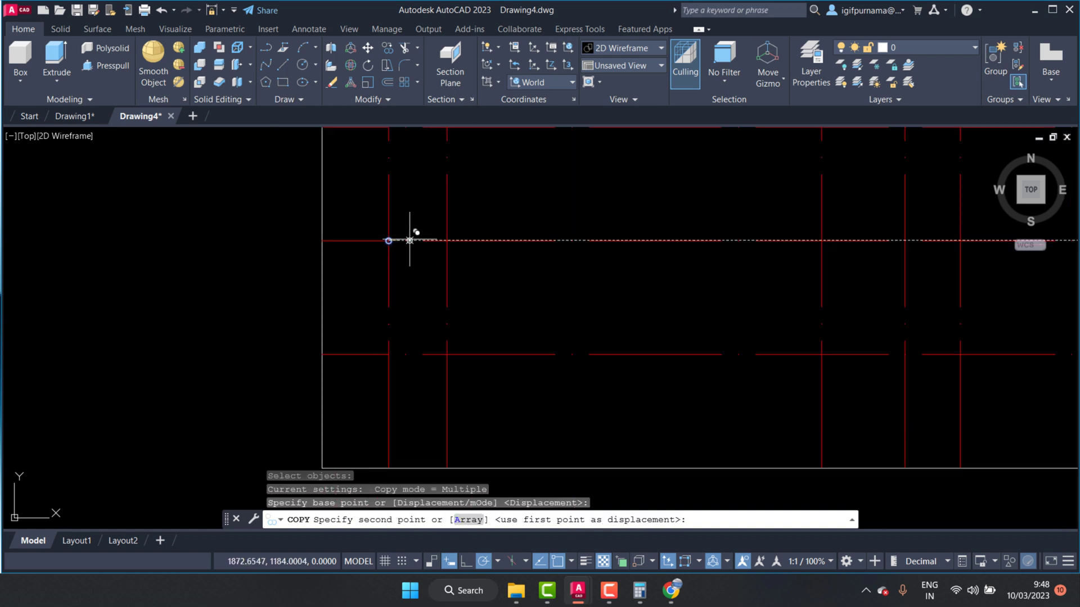
pyautogui.click(448, 353)
pyautogui.scroll(-2, 450, 353)
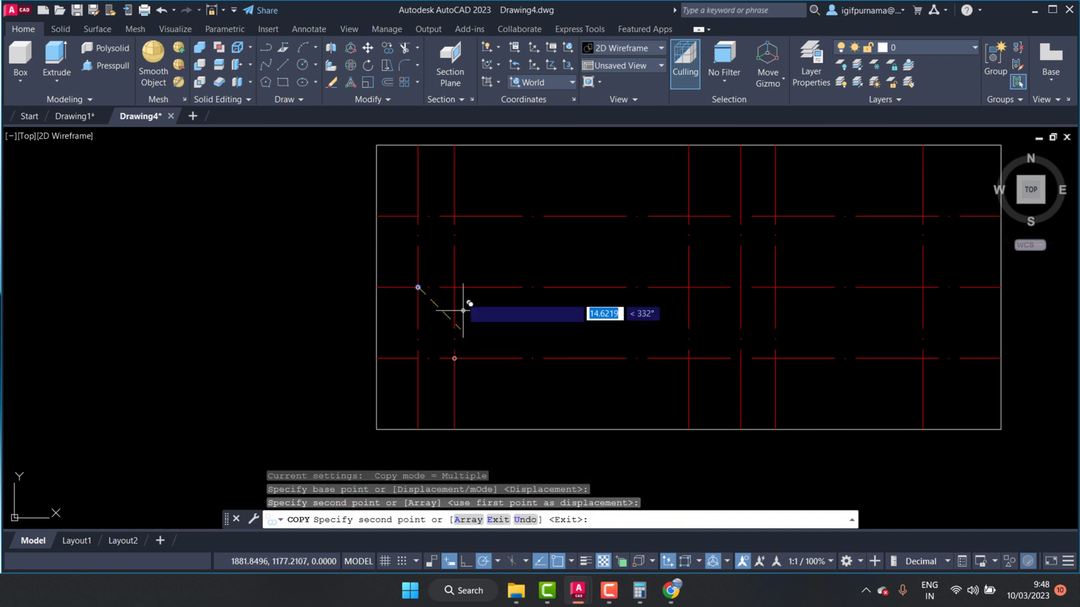
pyautogui.scroll(5, 455, 214)
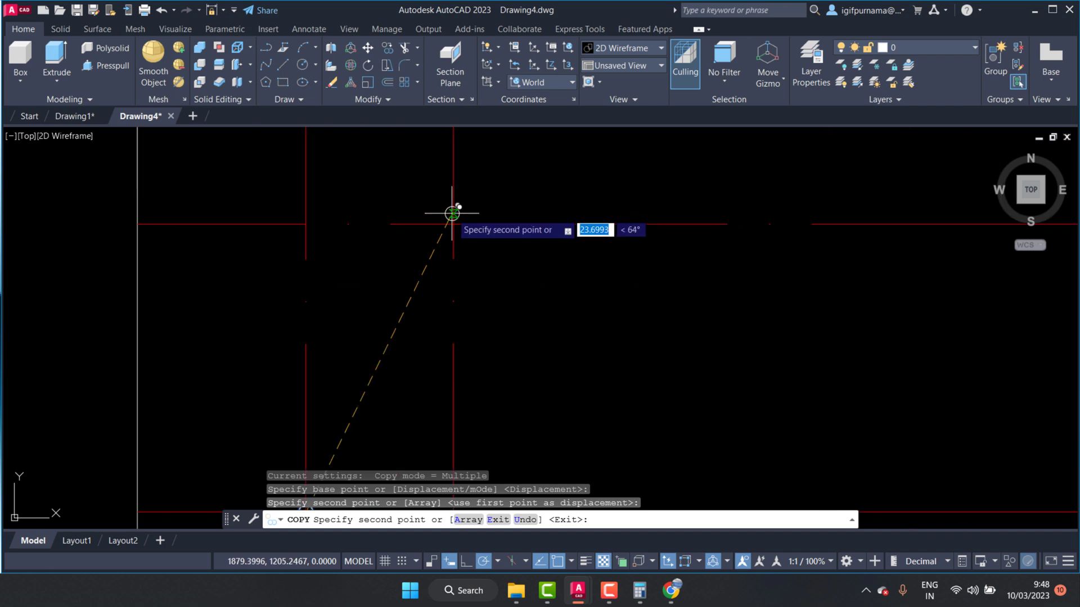
pyautogui.scroll(2, 453, 222)
pyautogui.click(453, 225)
pyautogui.scroll(-5, 400, 229)
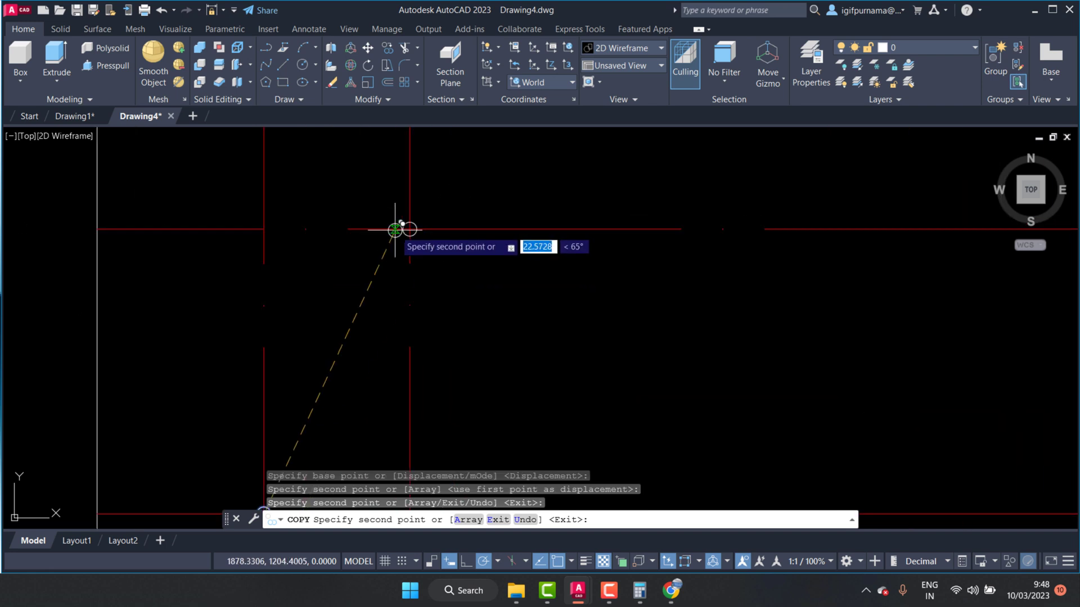
pyautogui.scroll(-5, 402, 224)
pyautogui.scroll(6, 402, 225)
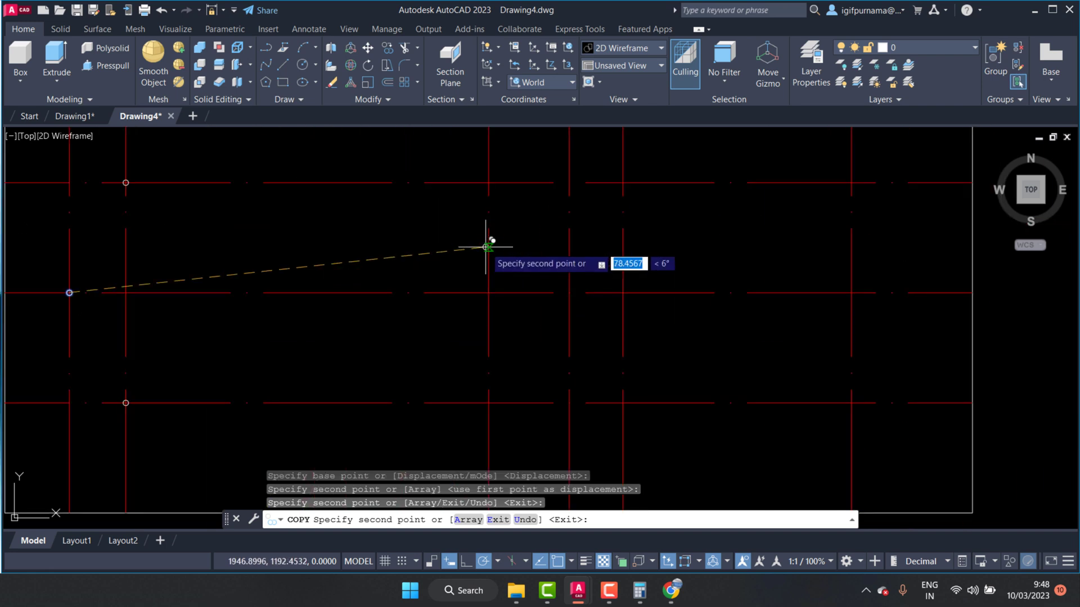
pyautogui.scroll(5, 492, 179)
pyautogui.click(475, 186)
pyautogui.scroll(-2, 476, 183)
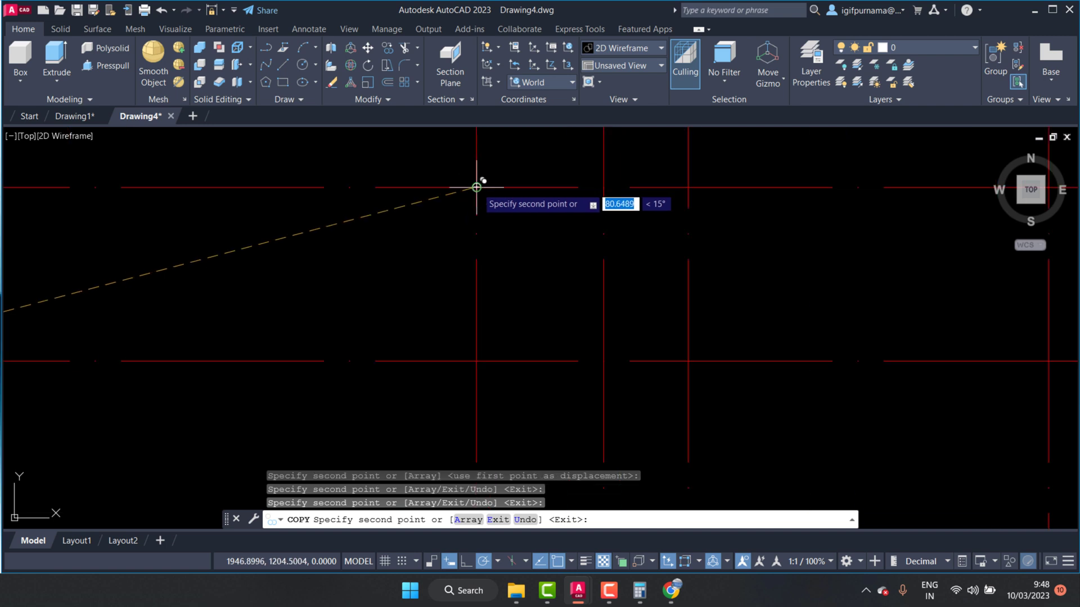
pyautogui.scroll(-3, 478, 214)
pyautogui.scroll(4, 480, 222)
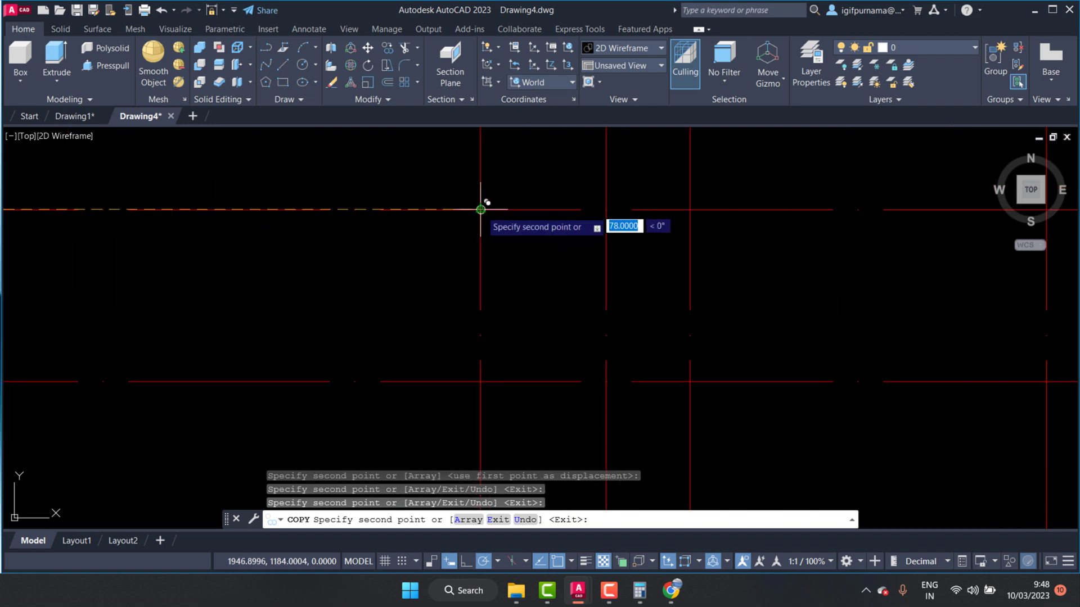
# Check the PDF hole layout, then copy more holes along the rows, undoing one misplaced copy
pyautogui.click(667, 595)
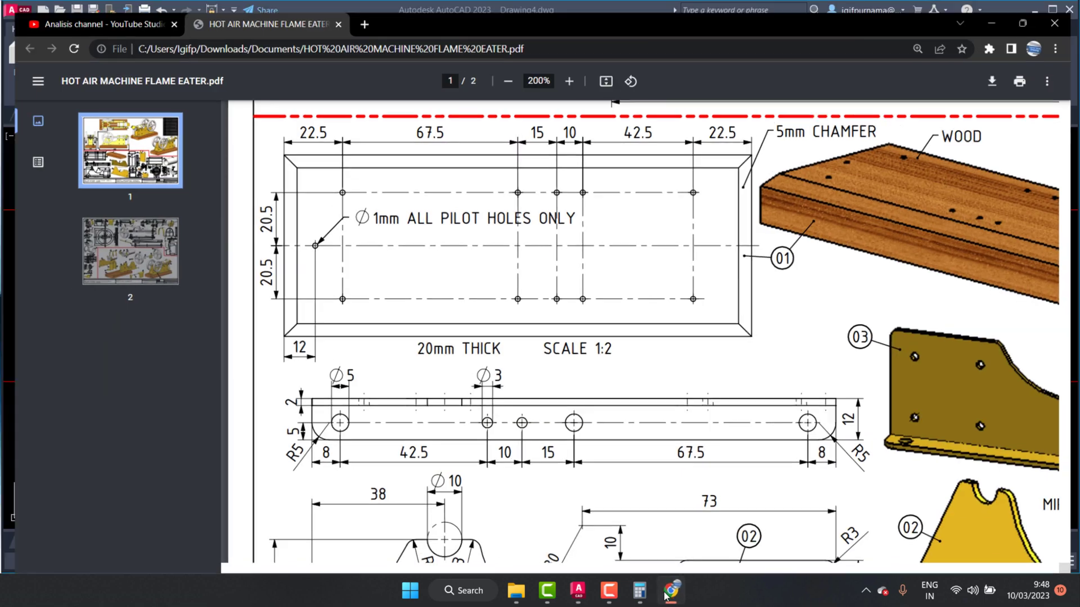
pyautogui.click(578, 590)
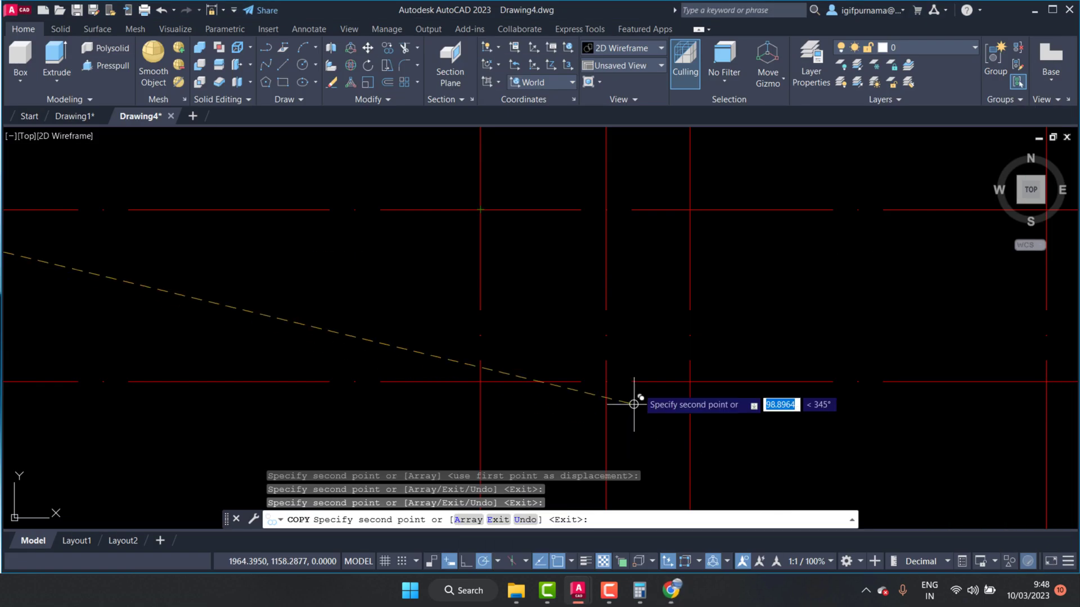
pyautogui.click(607, 209)
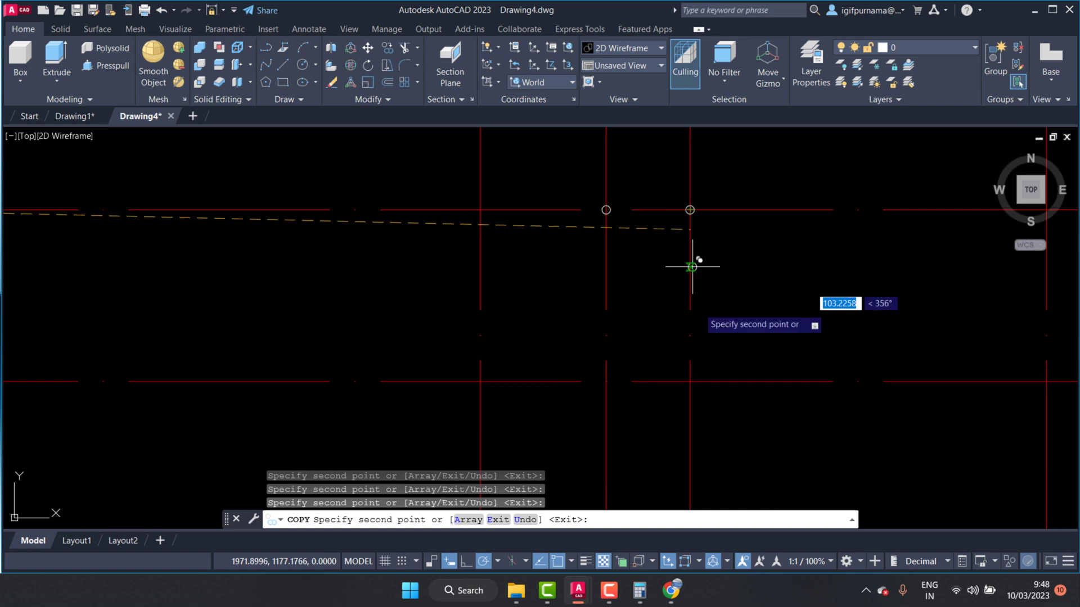
pyautogui.scroll(-5, 692, 374)
pyautogui.scroll(3, 549, 301)
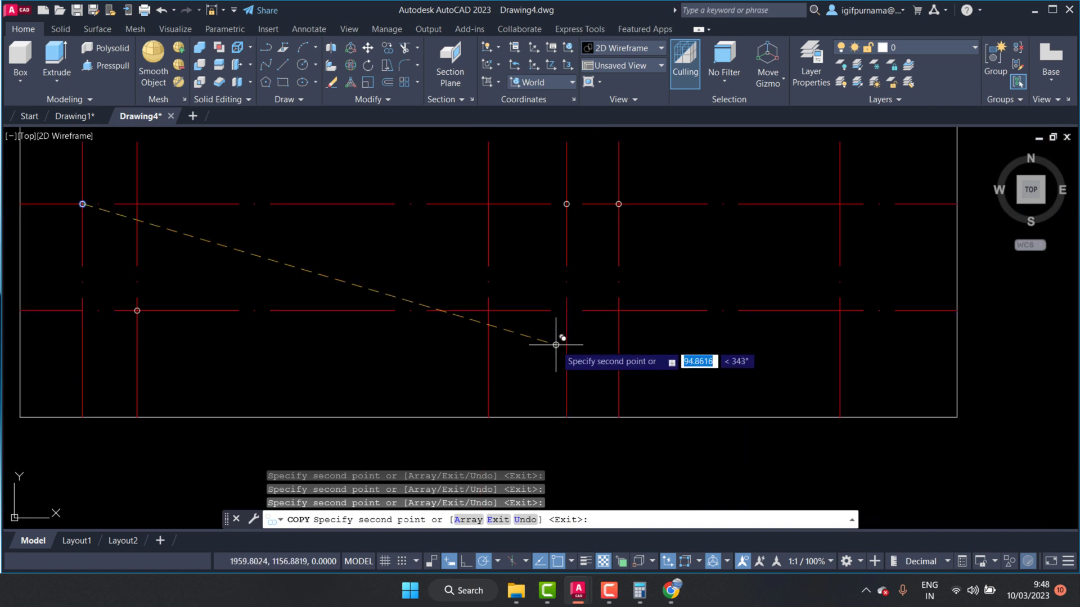
pyautogui.scroll(-2, 619, 309)
pyautogui.scroll(-2, 613, 312)
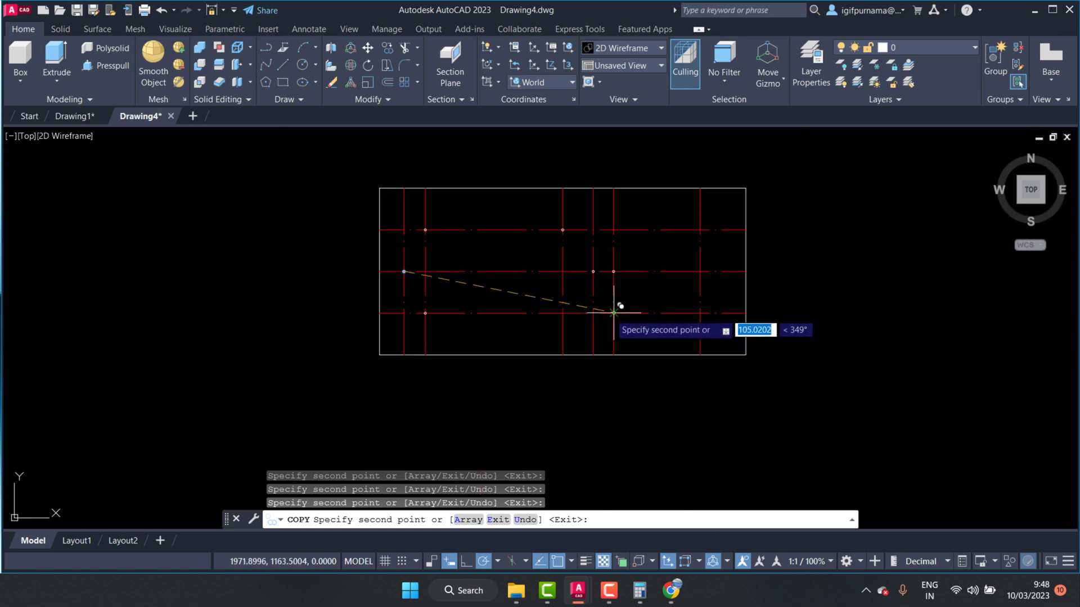
pyautogui.scroll(2, 599, 298)
pyautogui.scroll(2, 570, 316)
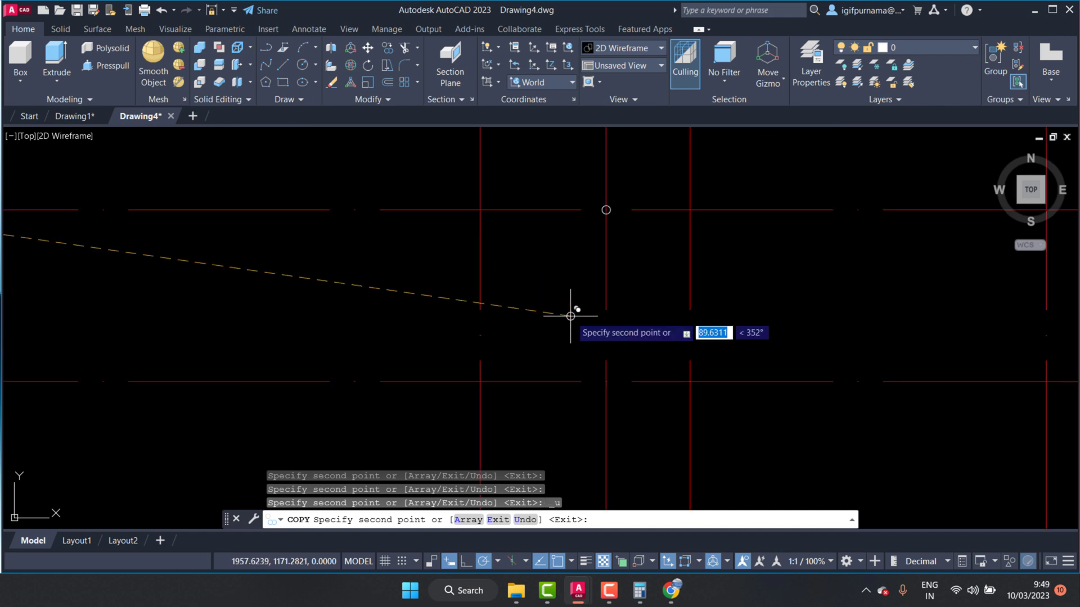
pyautogui.hotkey('ctrl', 'z')
pyautogui.hotkey('ctrl', 'z')
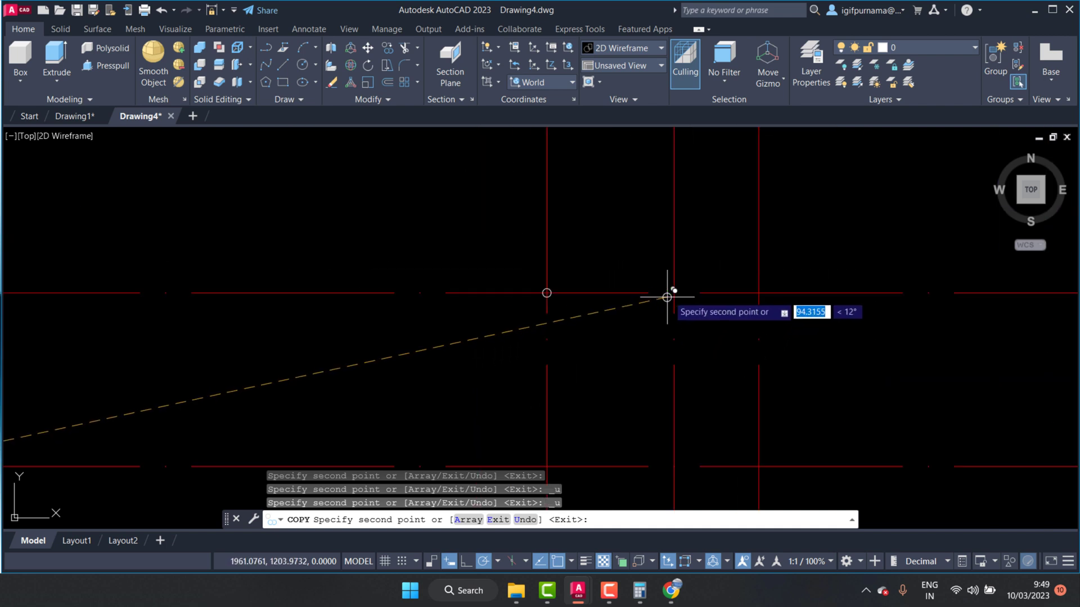
pyautogui.click(674, 293)
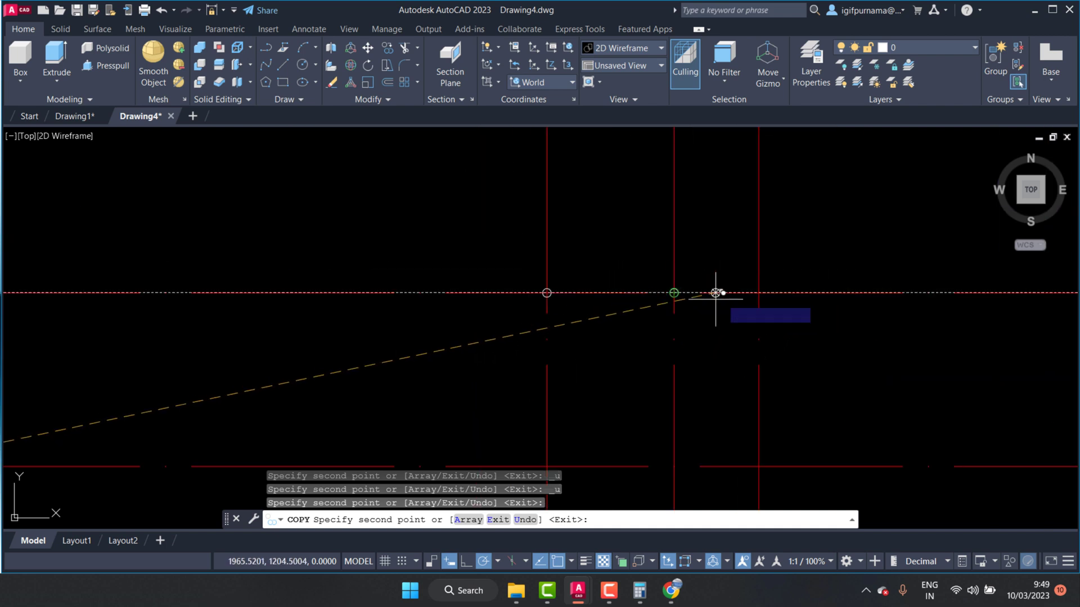
pyautogui.click(754, 293)
pyautogui.scroll(-3, 678, 258)
pyautogui.scroll(-5, 646, 306)
pyautogui.scroll(4, 676, 329)
pyautogui.click(676, 329)
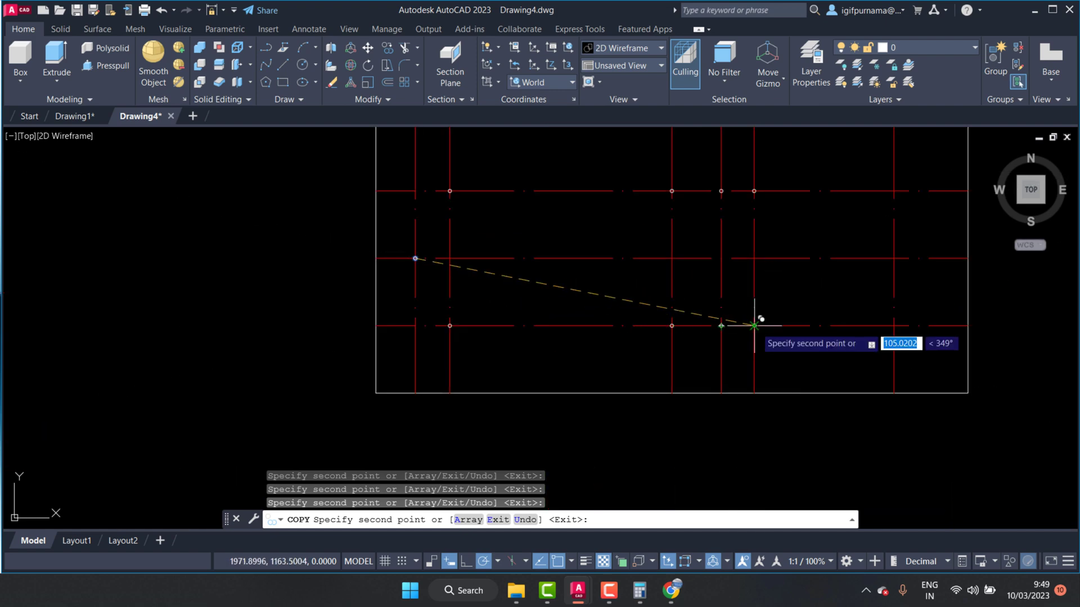
pyautogui.scroll(-2, 618, 315)
pyautogui.scroll(2, 667, 307)
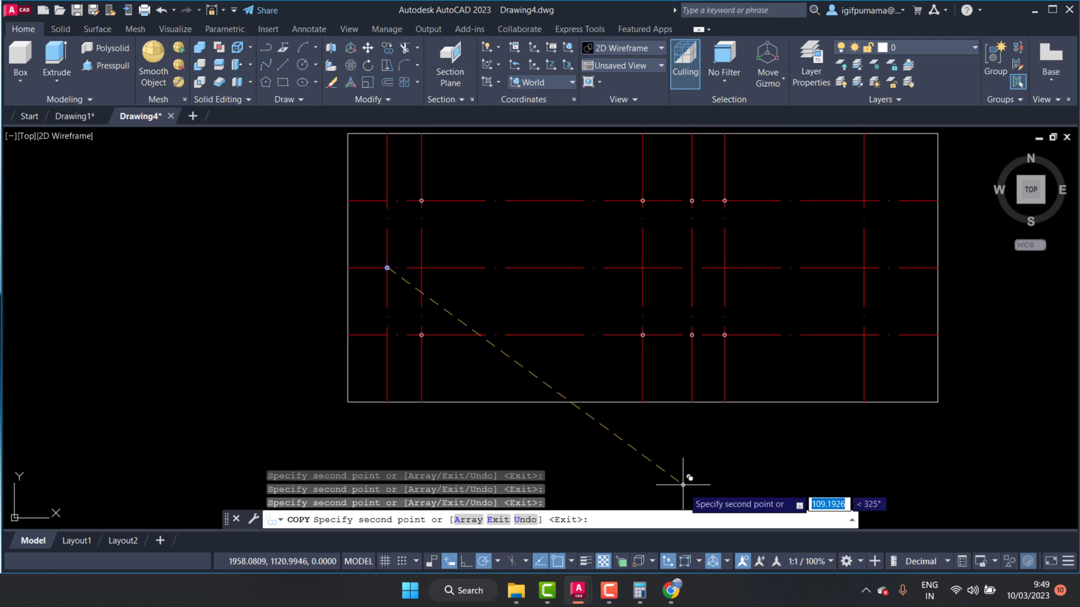
# Recheck the PDF, place the lower-right and upper-right hole copies, and end COPY
pyautogui.click(671, 590)
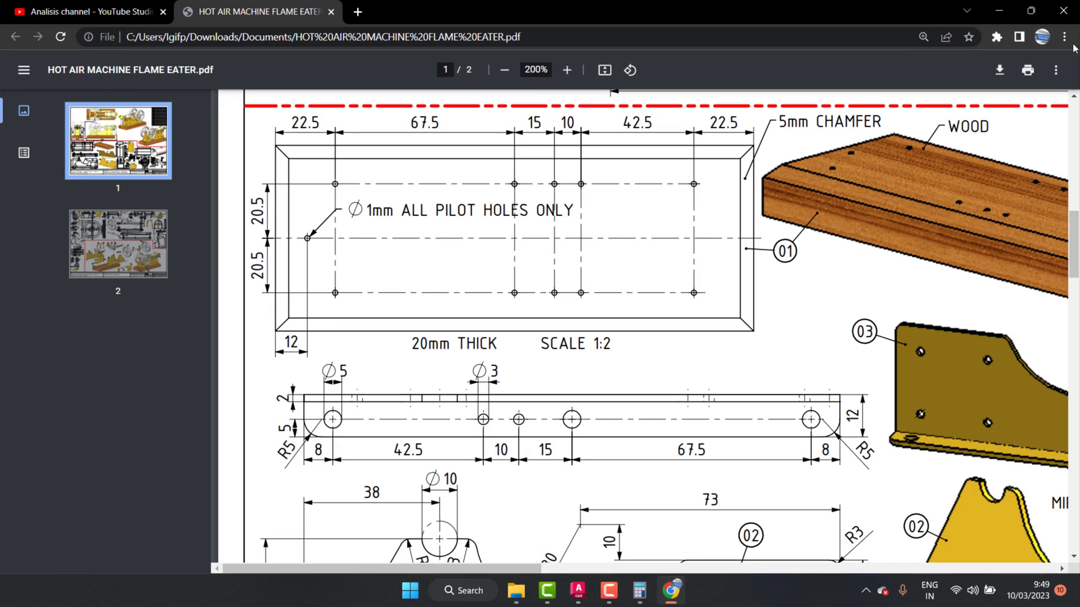
pyautogui.click(999, 10)
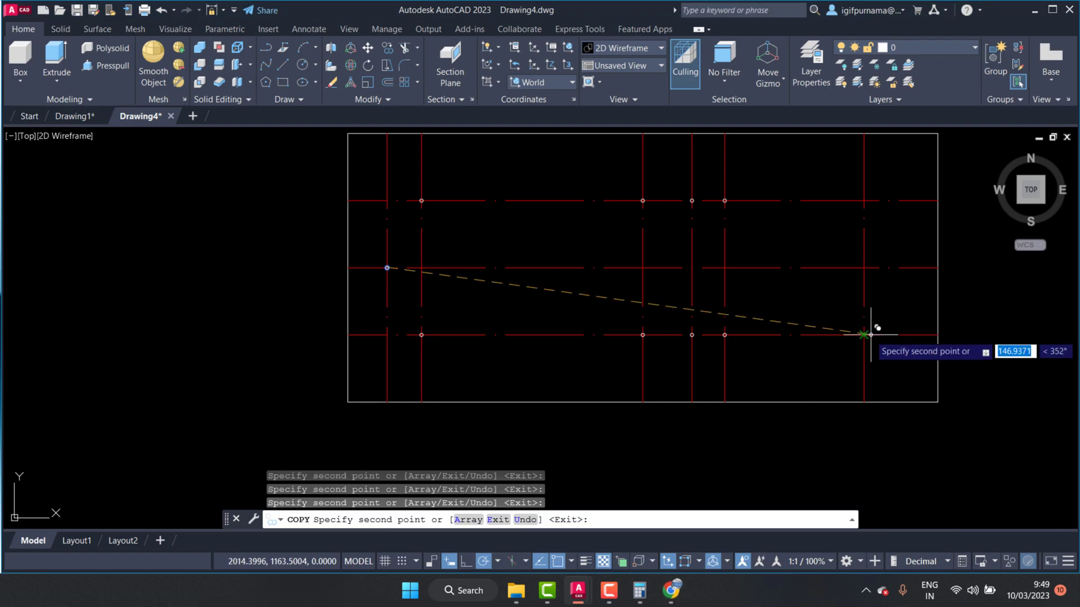
pyautogui.click(870, 334)
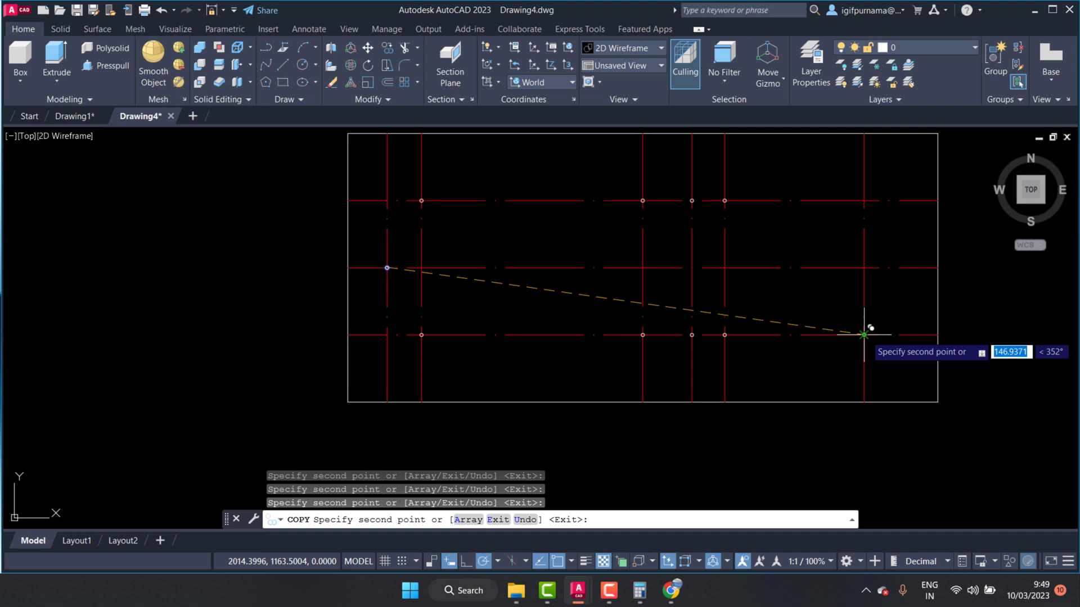
pyautogui.click(864, 201)
pyautogui.rightClick(865, 200)
pyautogui.click(894, 207)
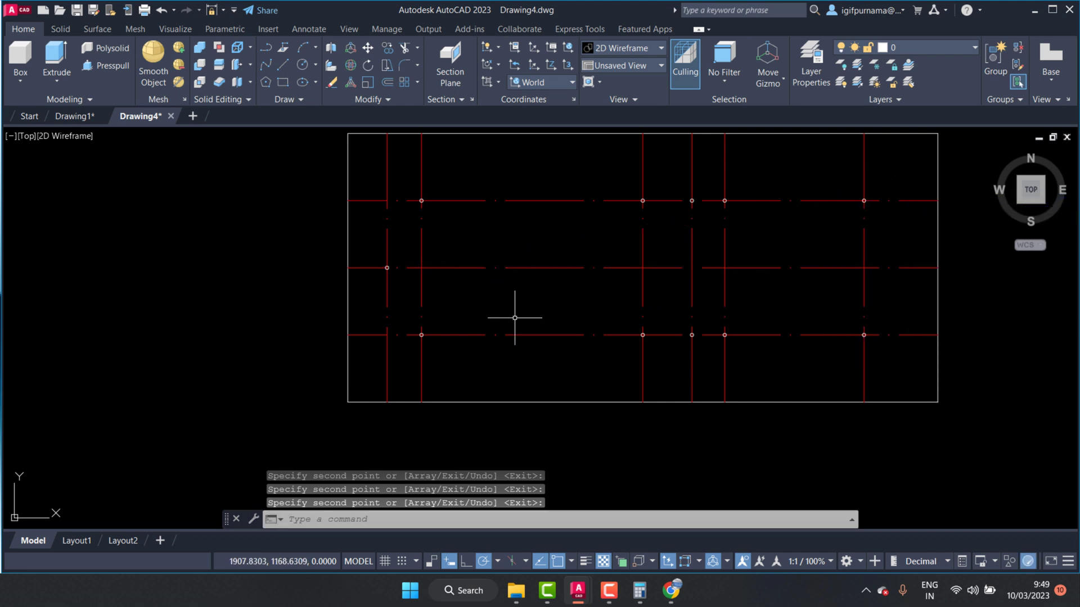
pyautogui.scroll(-2, 515, 318)
pyautogui.scroll(2, 520, 309)
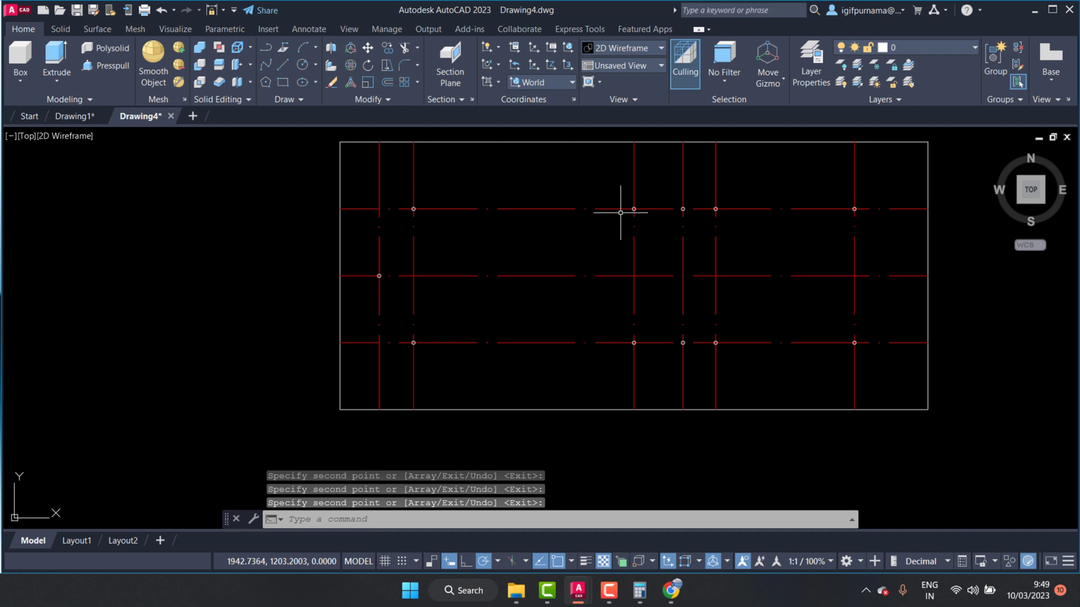
# Erase every red construction line with crossing windows, then bring the Flame Eater PDF forward
pyautogui.click(333, 82)
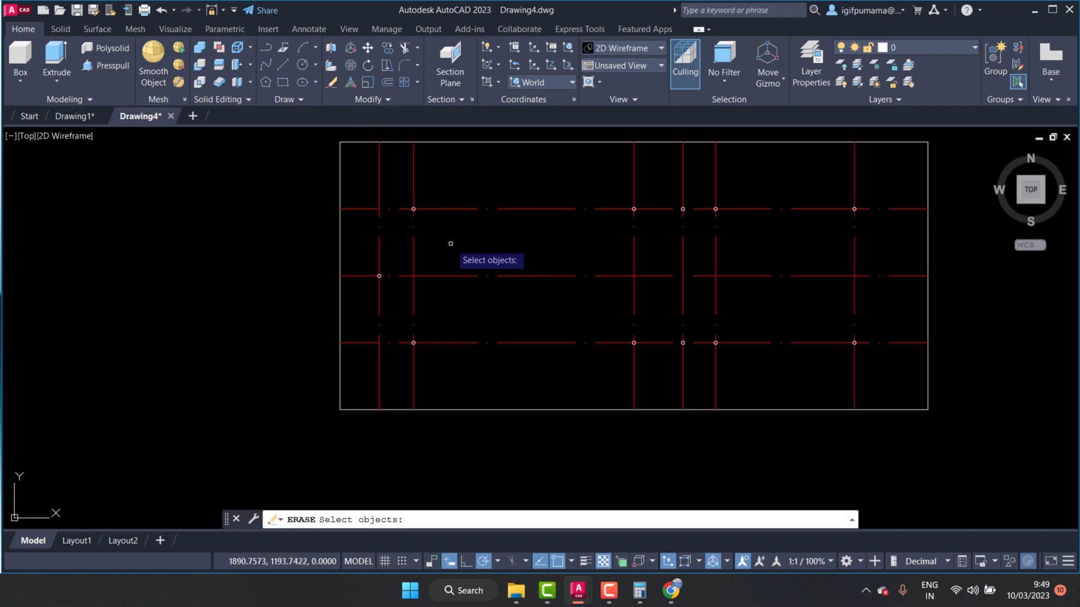
pyautogui.click(617, 361)
pyautogui.click(492, 179)
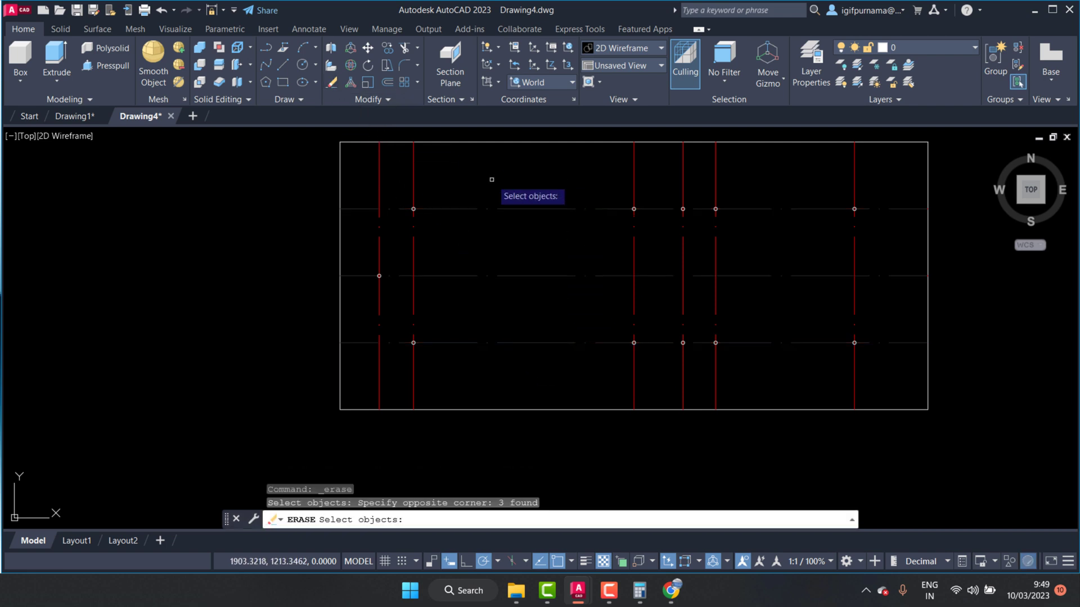
pyautogui.click(453, 225)
pyautogui.click(354, 270)
pyautogui.click(760, 236)
pyautogui.click(619, 264)
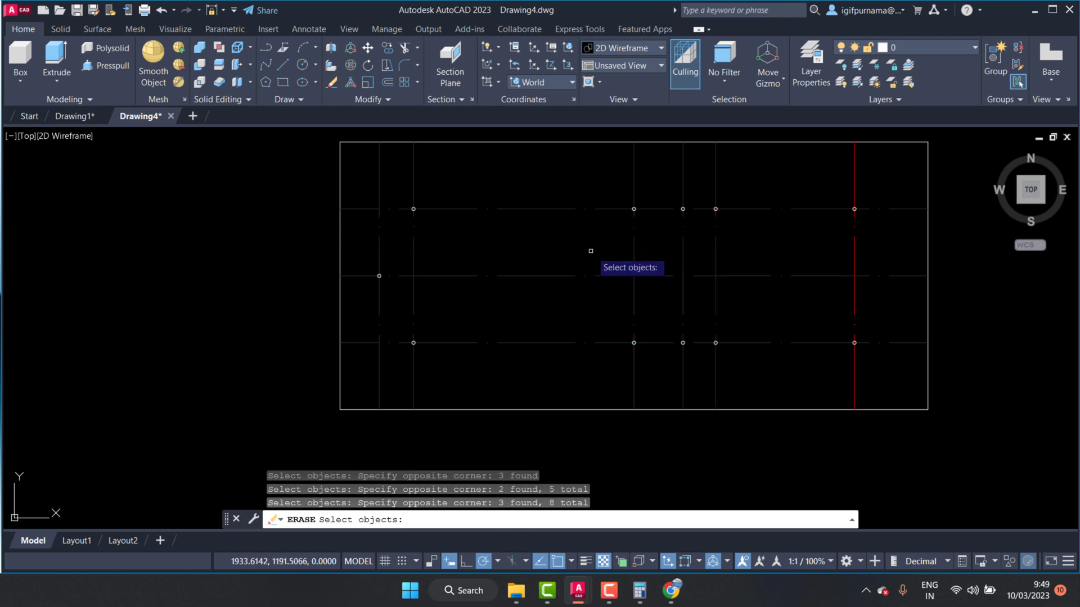
pyautogui.click(854, 243)
pyautogui.press('Return')
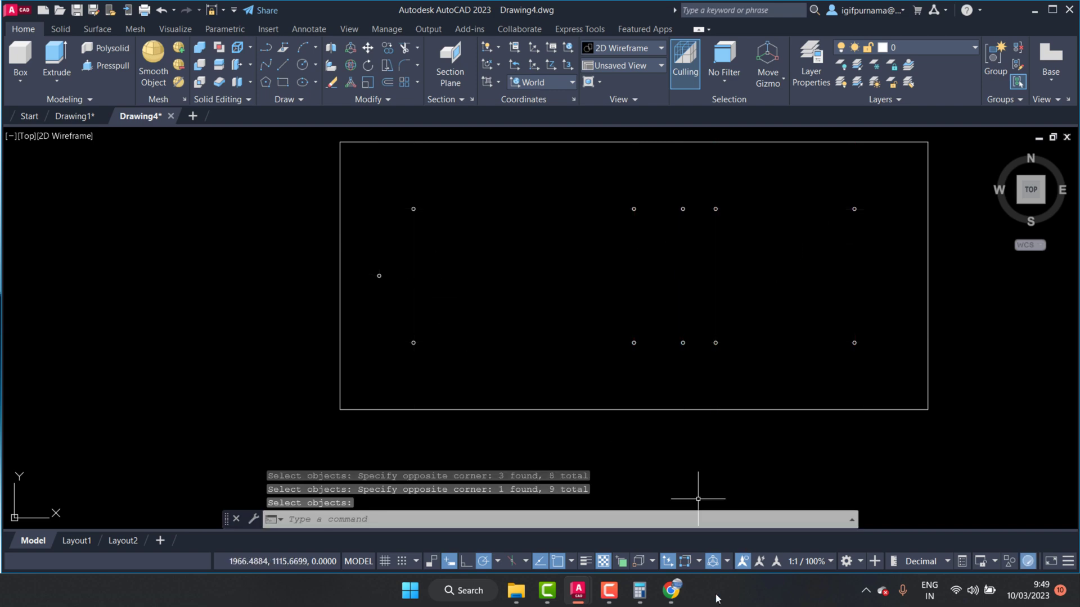
pyautogui.click(671, 590)
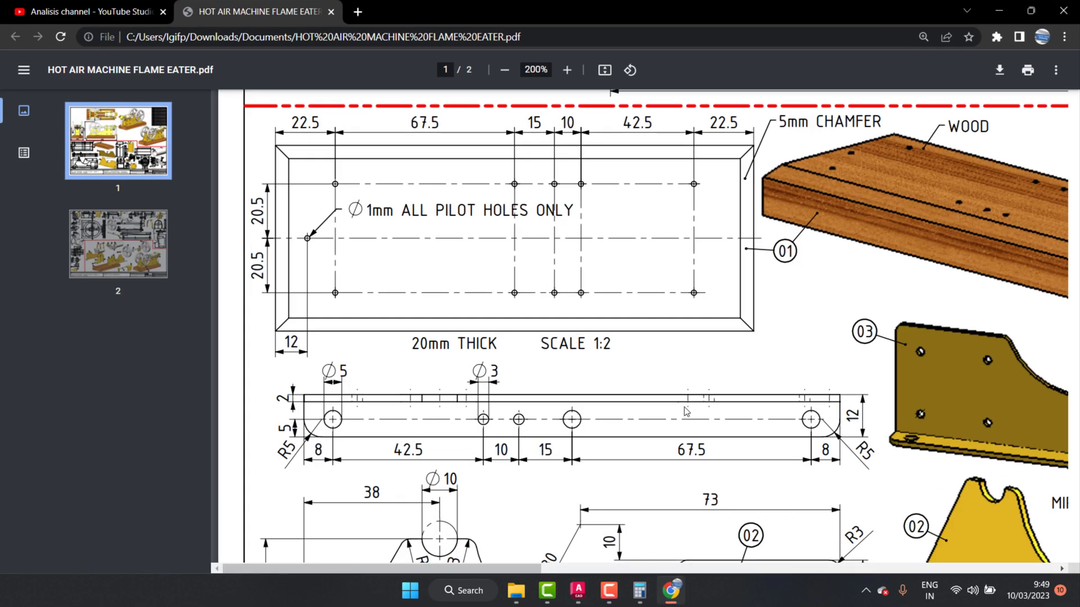
# Scroll the PDF to the base plate view and highlight its '20mm THICK' note
pyautogui.scroll(1, 686, 411)
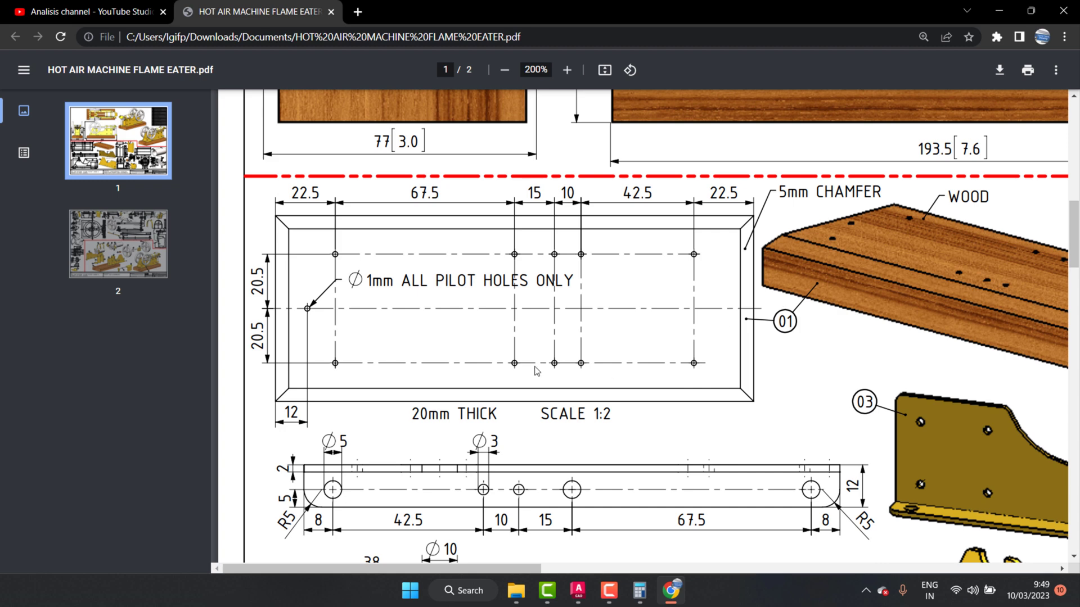
pyautogui.scroll(-4, 537, 372)
pyautogui.scroll(2, 538, 371)
pyautogui.scroll(1, 550, 361)
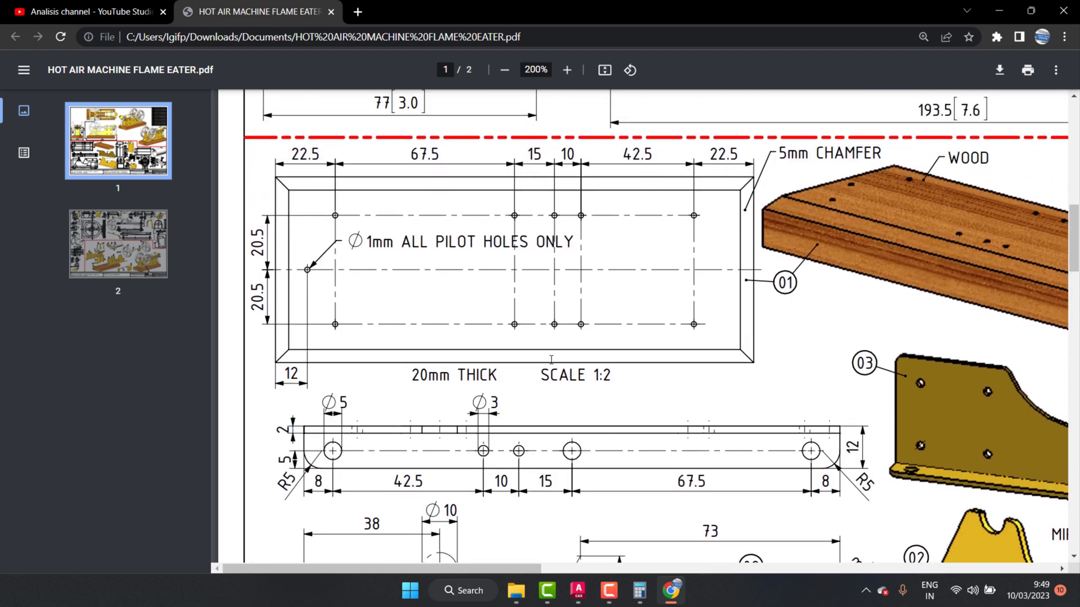
pyautogui.scroll(1, 551, 360)
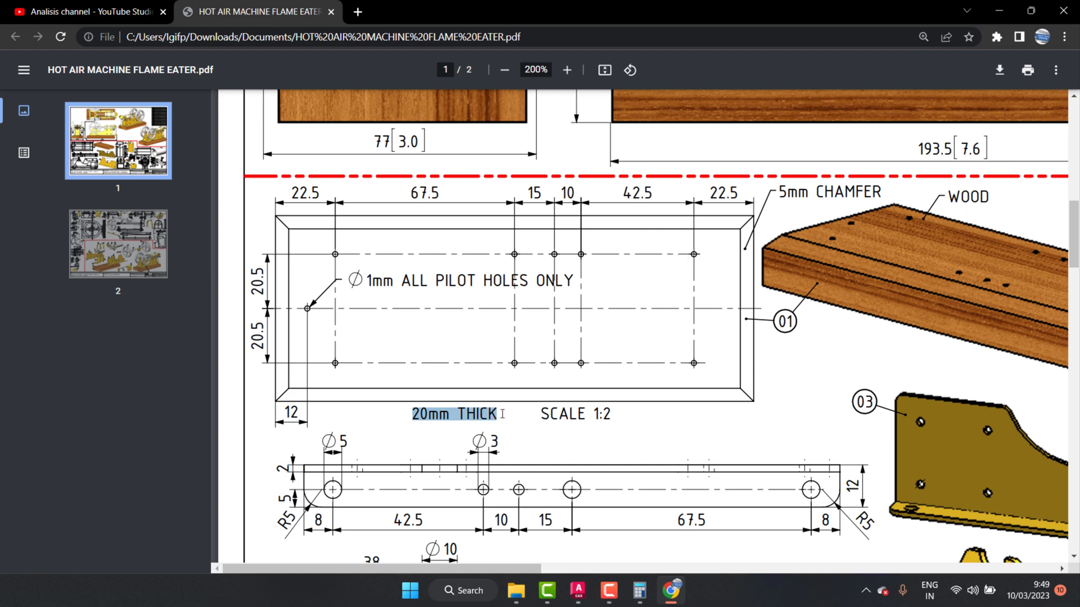
pyautogui.click(460, 414)
# Back in AutoCAD, switch the view to SW Isometric
pyautogui.moveTo(577, 591)
pyautogui.click(652, 521)
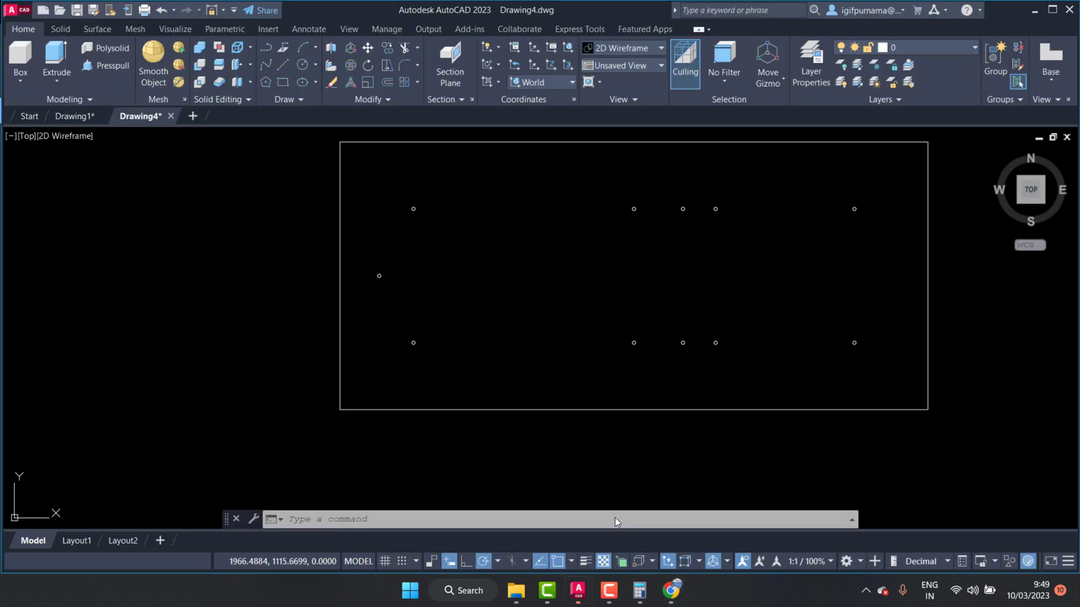
pyautogui.click(619, 62)
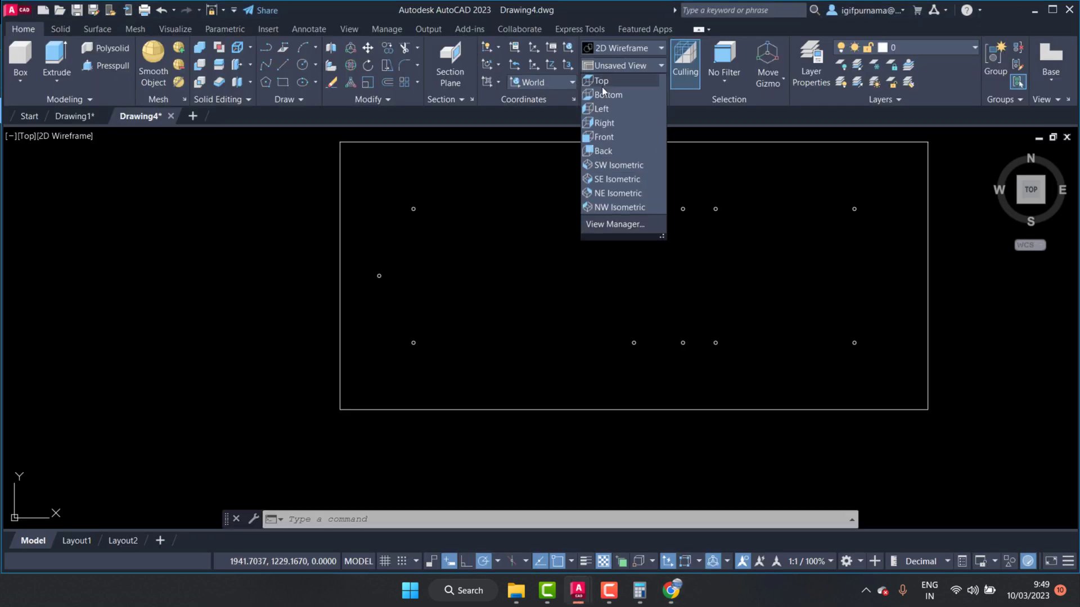
pyautogui.click(616, 166)
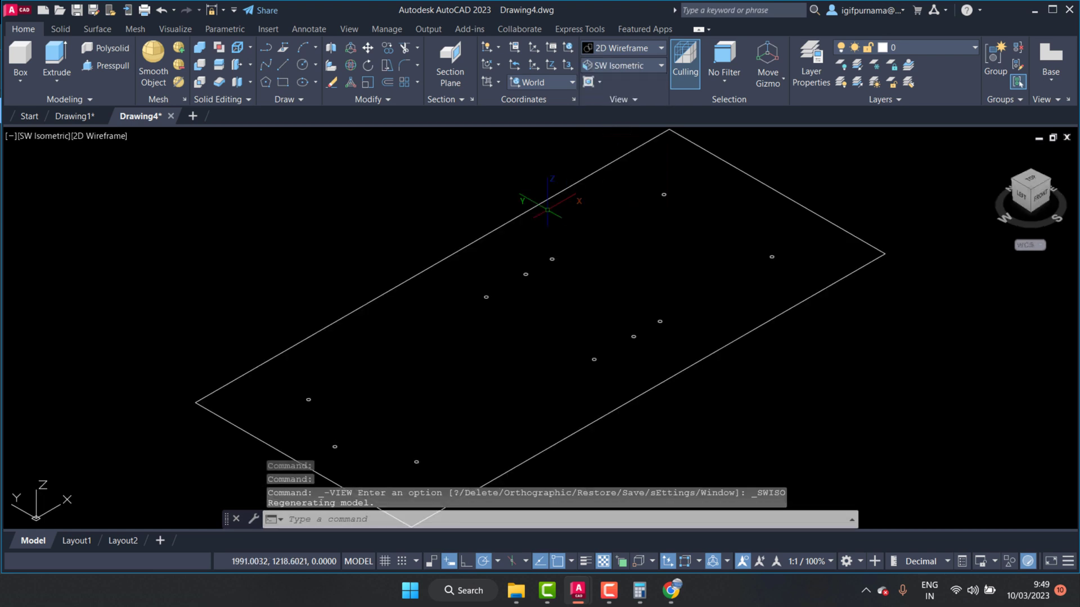
# Press-pull the plate outline up 20 mm into a solid and set the visual style to Shaded
pyautogui.click(106, 65)
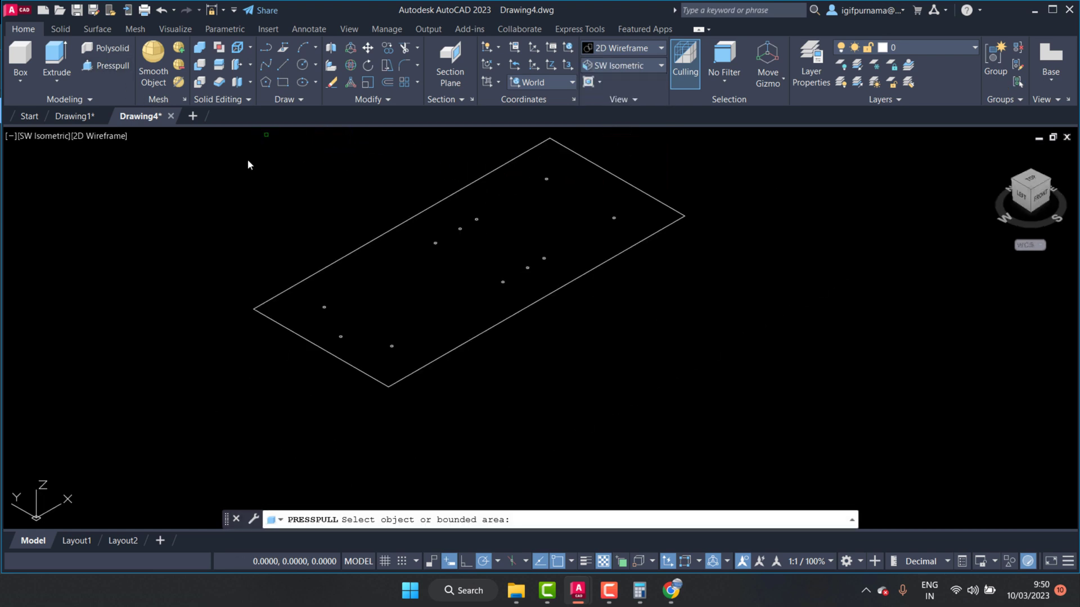
pyautogui.click(470, 306)
pyautogui.write('20')
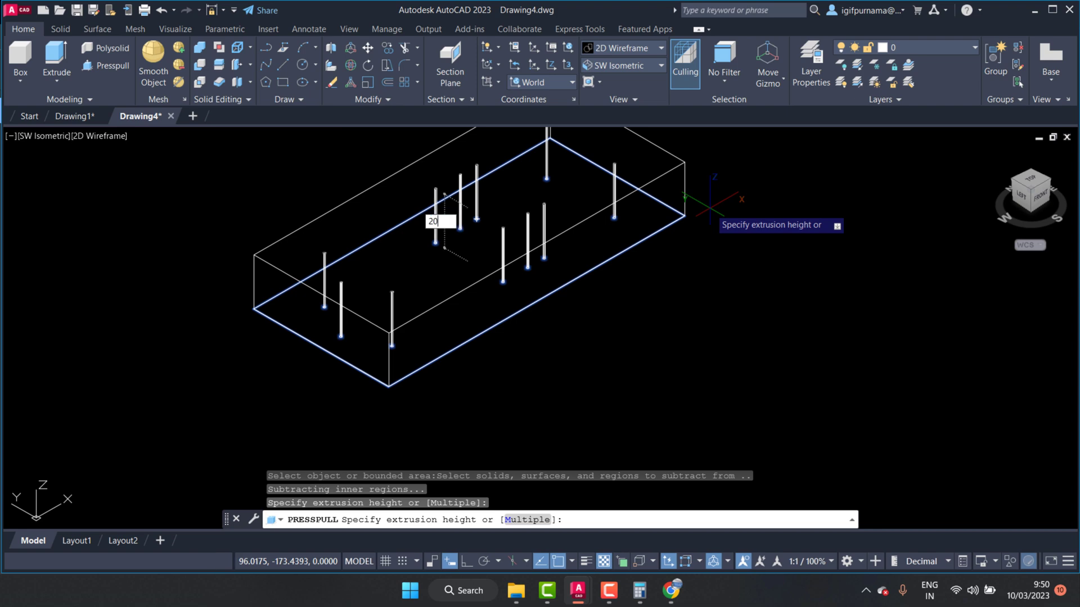
pyautogui.press('Return')
pyautogui.press('Return')
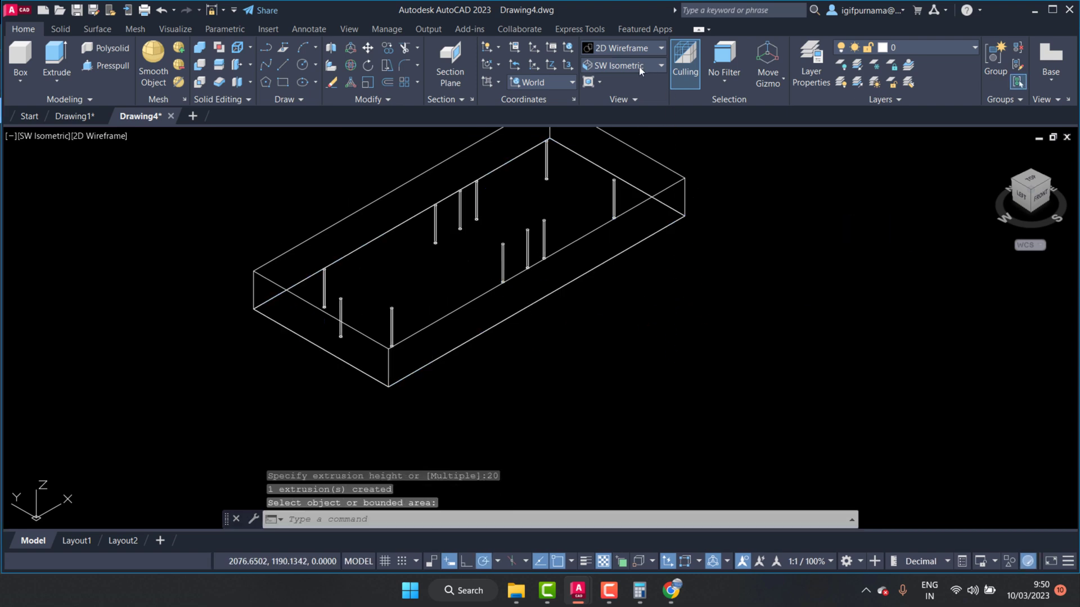
pyautogui.click(639, 66)
pyautogui.click(620, 45)
pyautogui.click(619, 47)
pyautogui.click(619, 48)
pyautogui.click(646, 135)
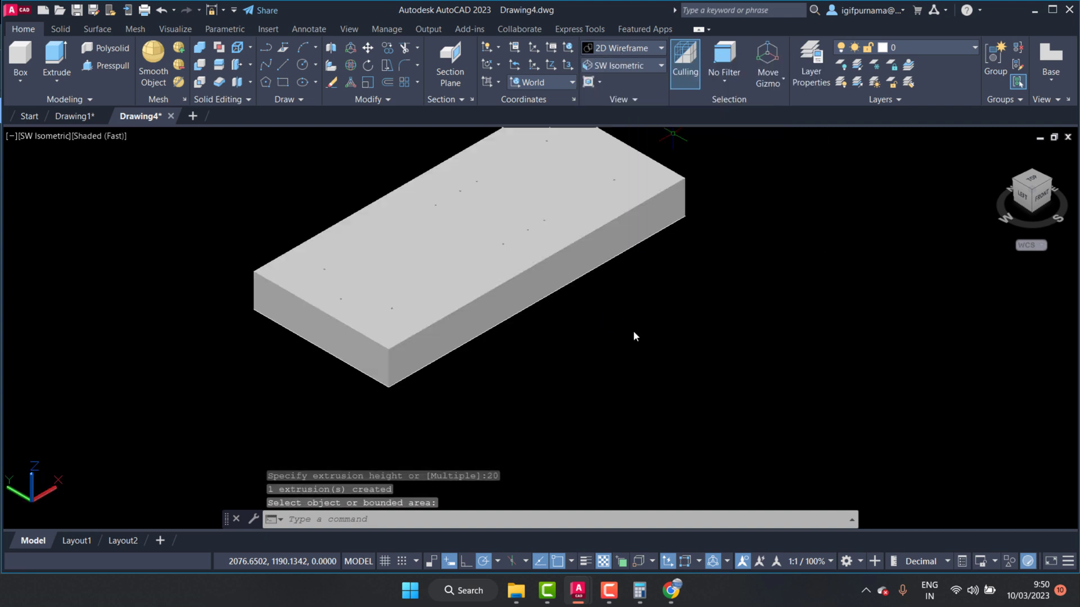
pyautogui.scroll(2, 557, 334)
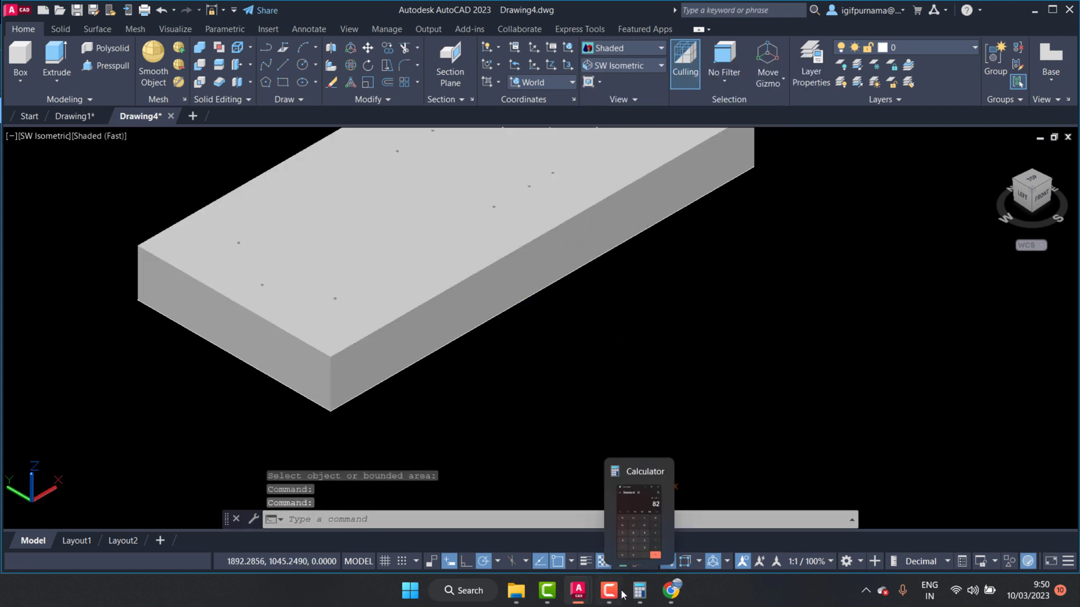
# Switch to the PDF and highlight the '5mm CHAMFER' note for the plate's top edges
pyautogui.click(672, 588)
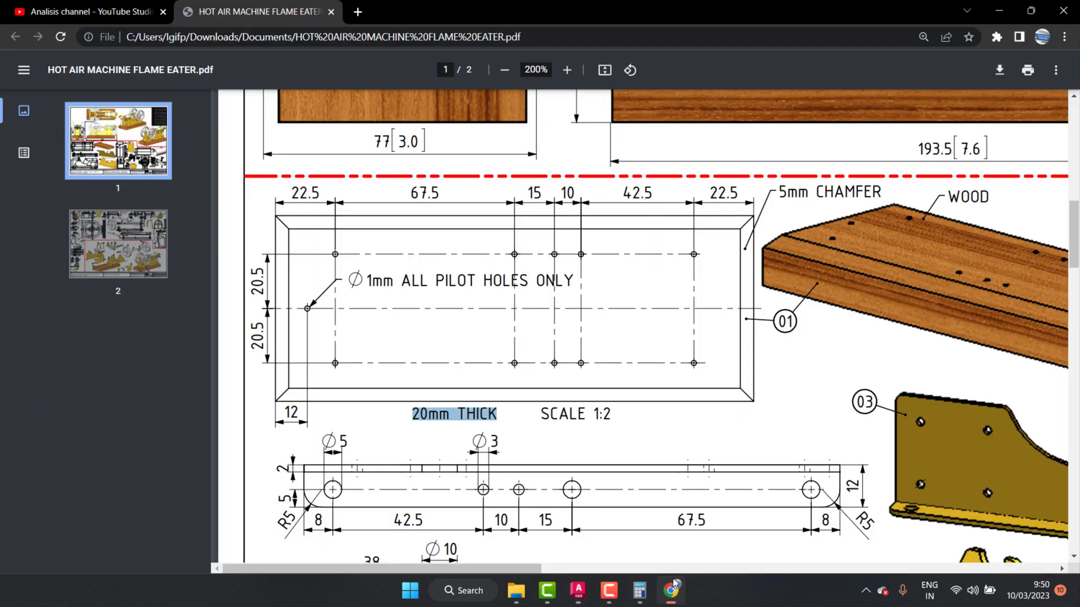
pyautogui.scroll(2, 687, 387)
pyautogui.scroll(-1, 794, 339)
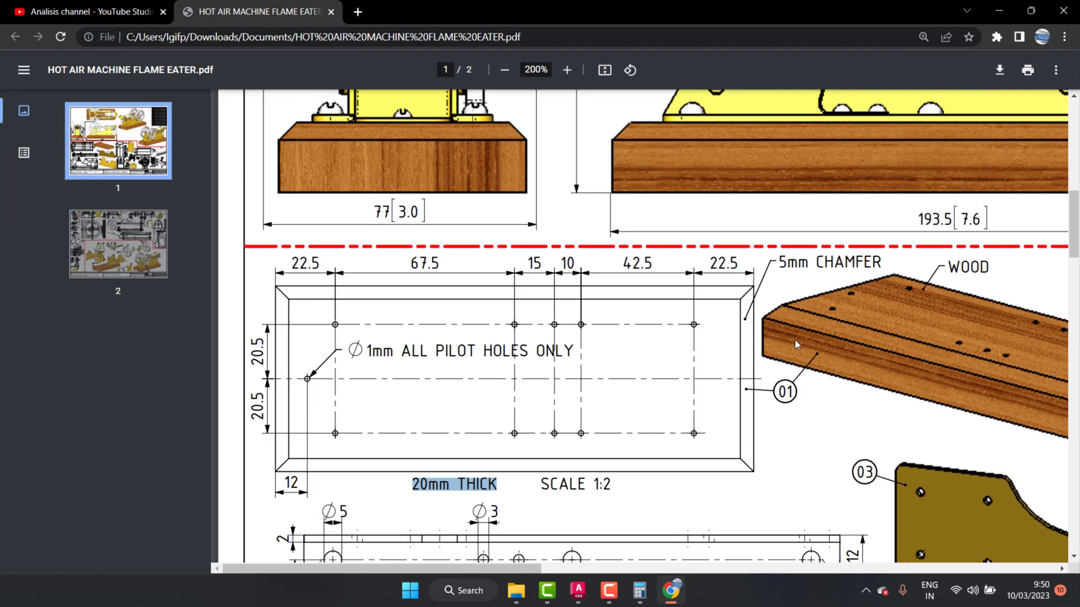
pyautogui.moveTo(801, 411); pyautogui.dragTo(806, 414)
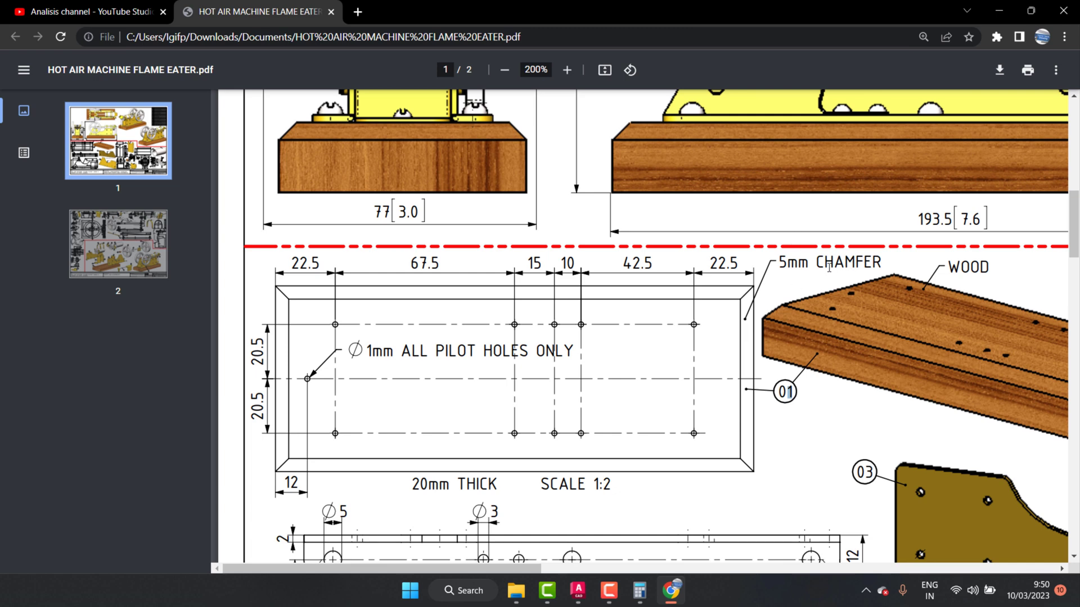
pyautogui.doubleClick(813, 261)
pyautogui.click(776, 263)
pyautogui.moveTo(778, 262); pyautogui.dragTo(878, 259)
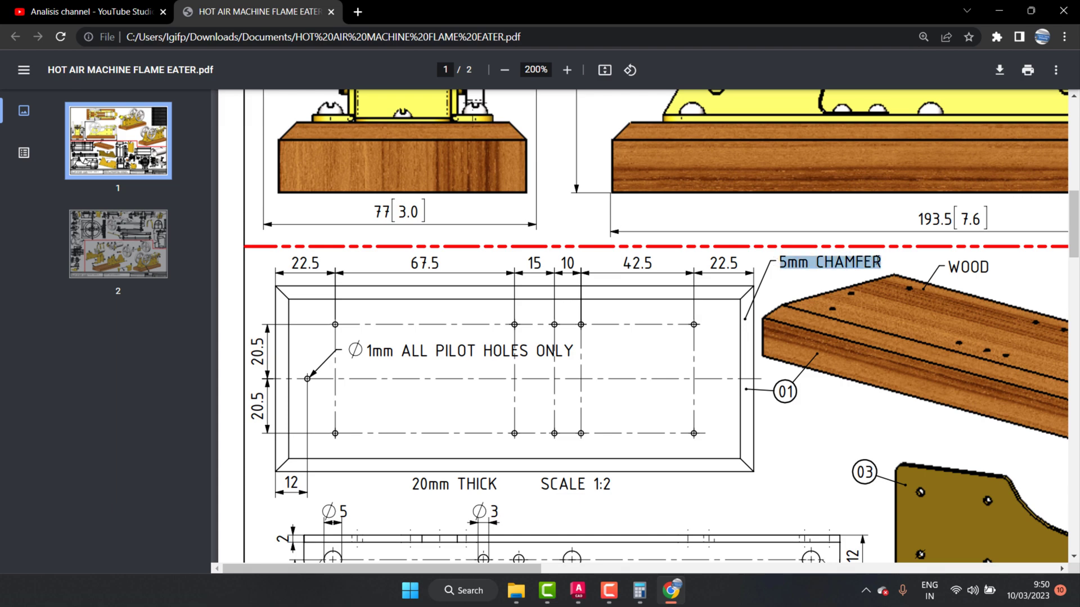
# Start CHAMFER from the fillet drop-down on the front top edge, then cancel the first attempt
pyautogui.click(653, 512)
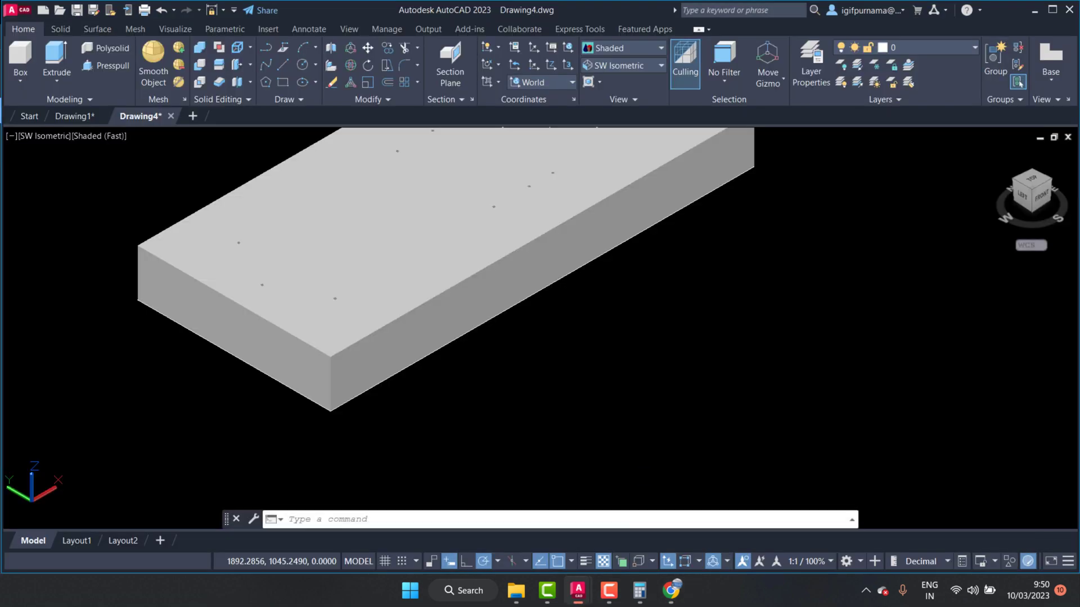
pyautogui.scroll(-3, 554, 296)
pyautogui.scroll(2, 563, 324)
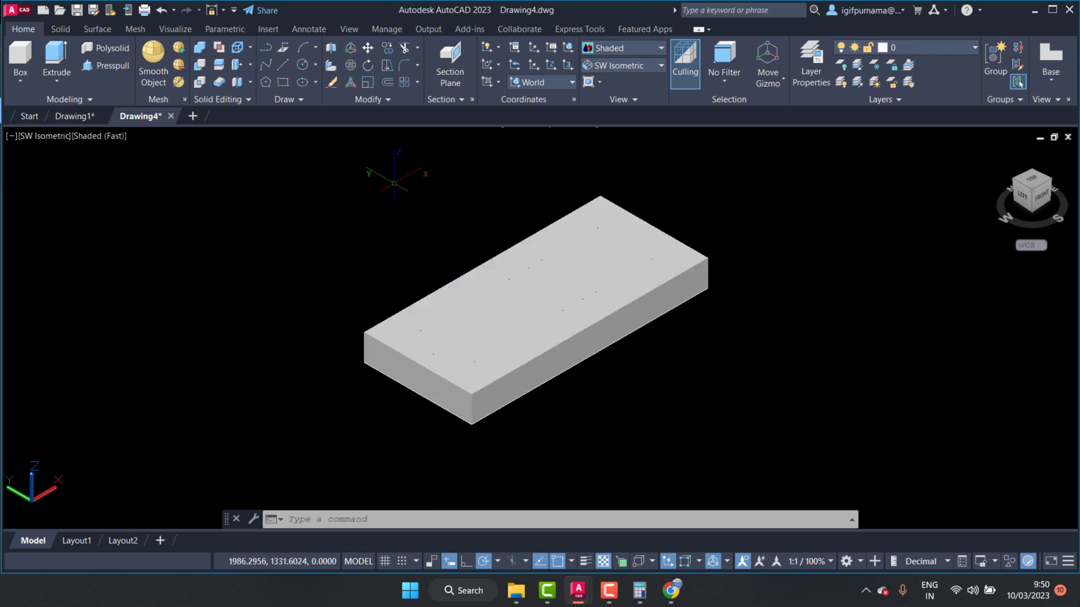
pyautogui.click(416, 67)
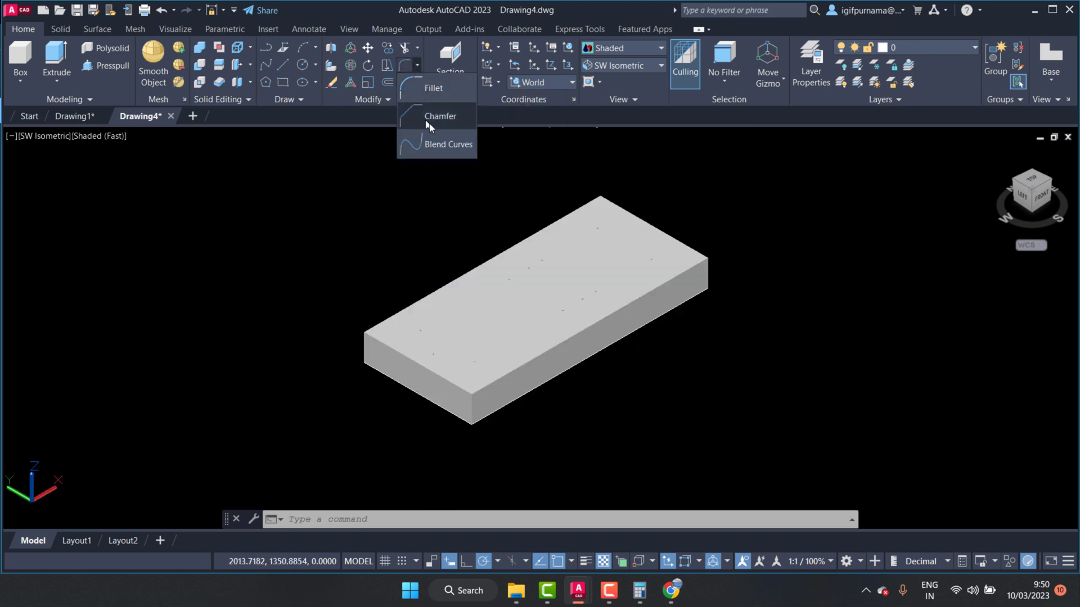
pyautogui.click(415, 117)
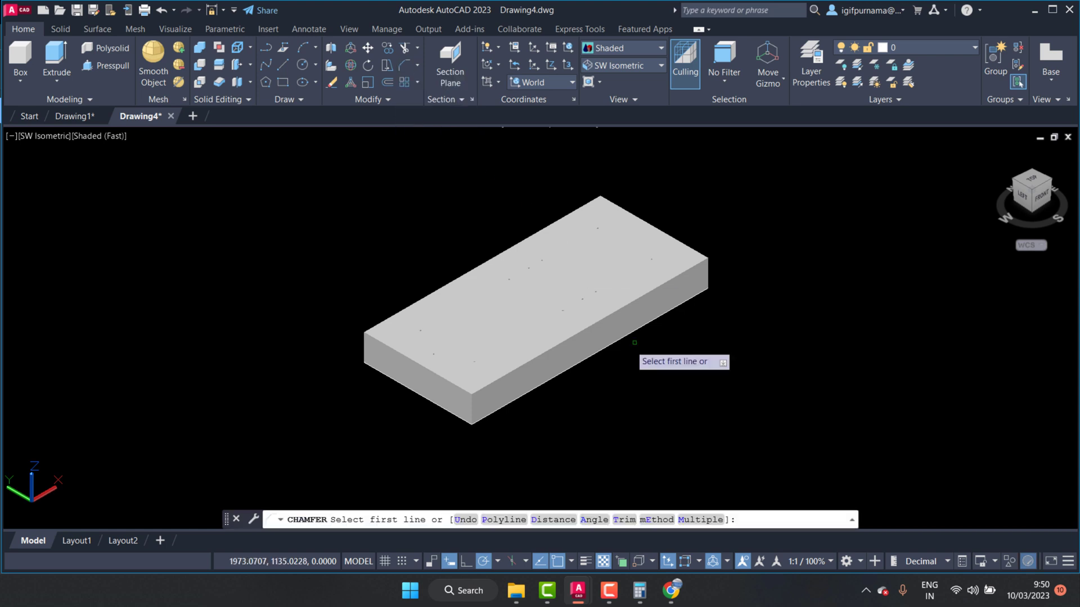
pyautogui.scroll(2, 518, 360)
pyautogui.click(516, 369)
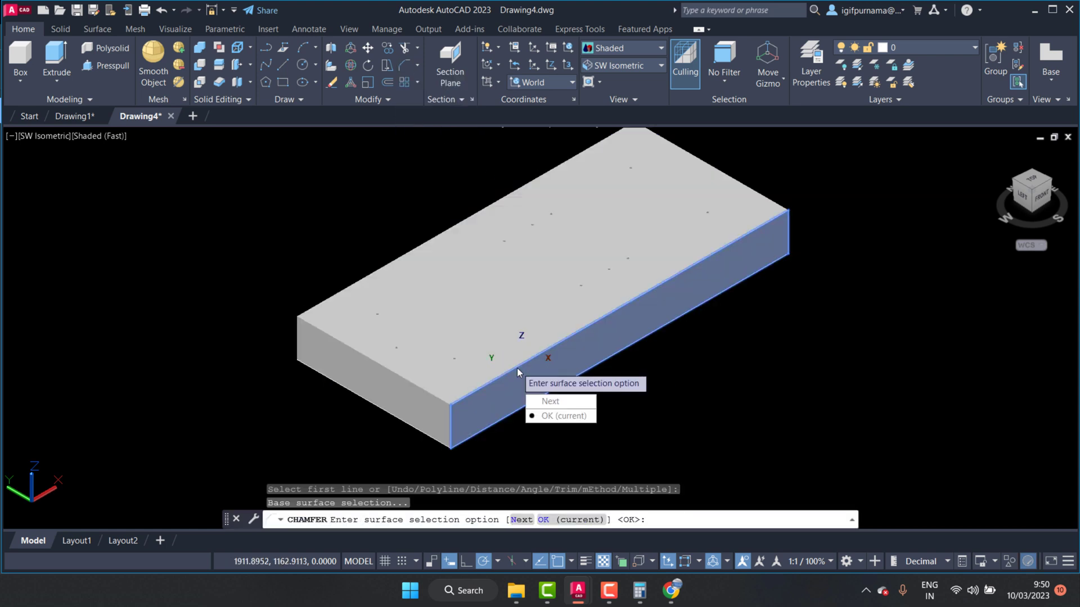
pyautogui.press('Return')
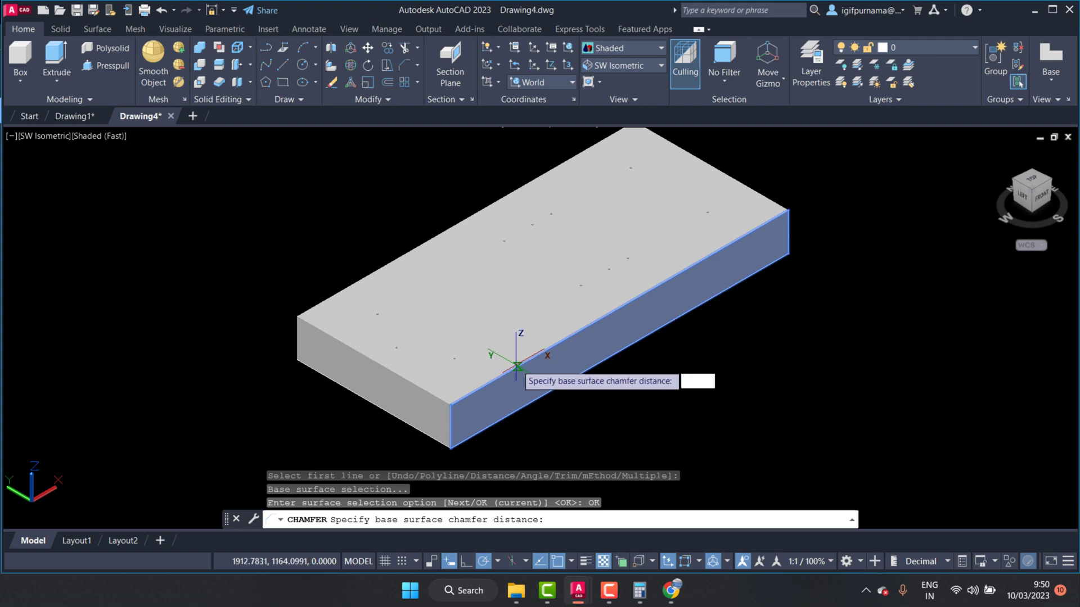
pyautogui.press('Escape')
pyautogui.scroll(3, 532, 381)
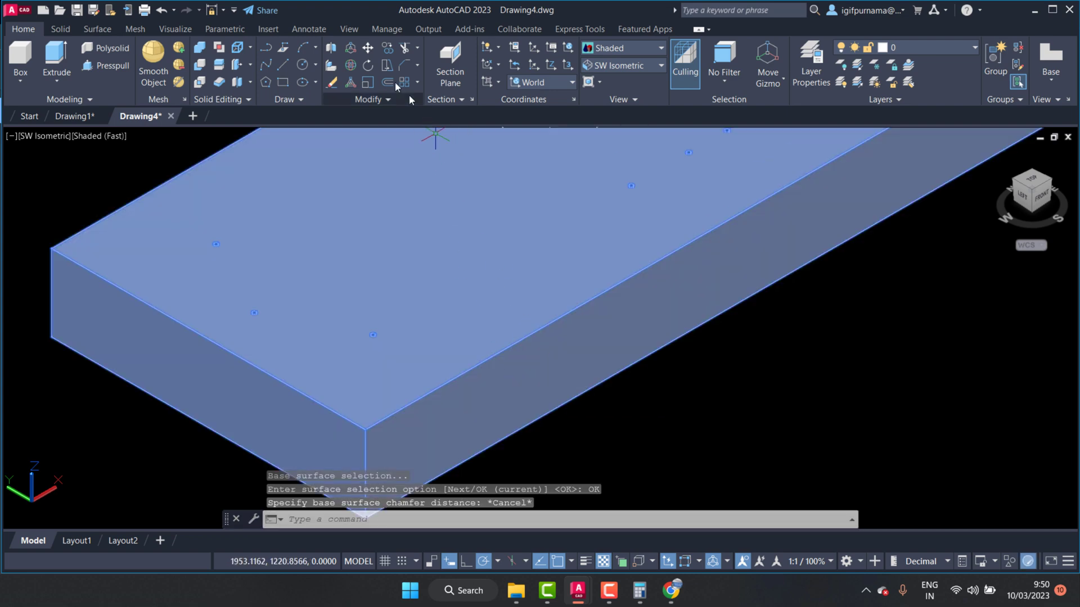
# Chamfer the slab's front top edge with 5 mm base and other-surface distances
pyautogui.click(401, 66)
pyautogui.scroll(-4, 537, 327)
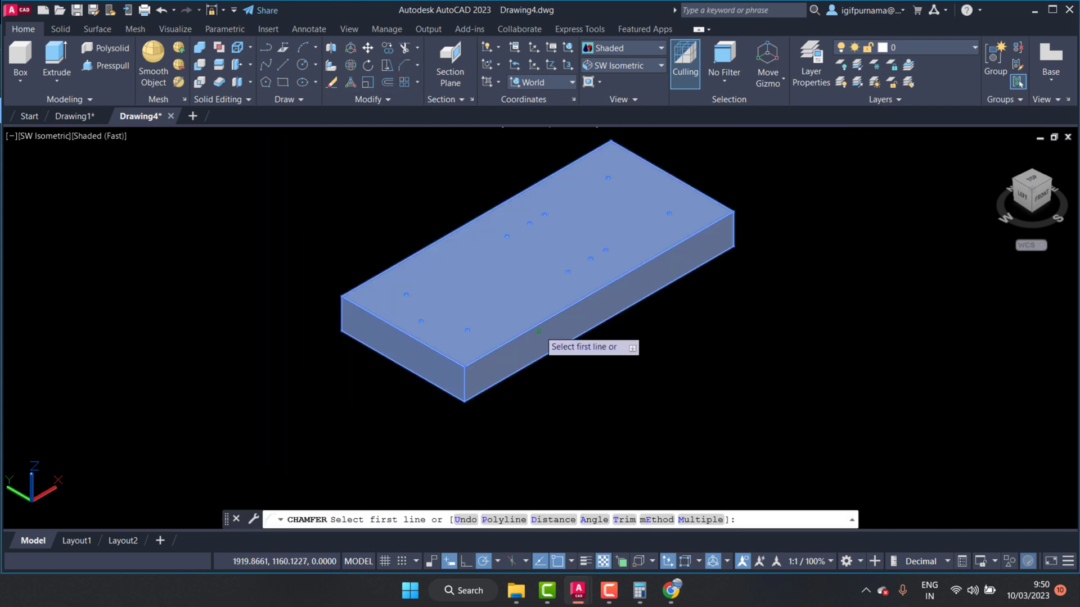
pyautogui.scroll(5, 537, 325)
pyautogui.click(538, 325)
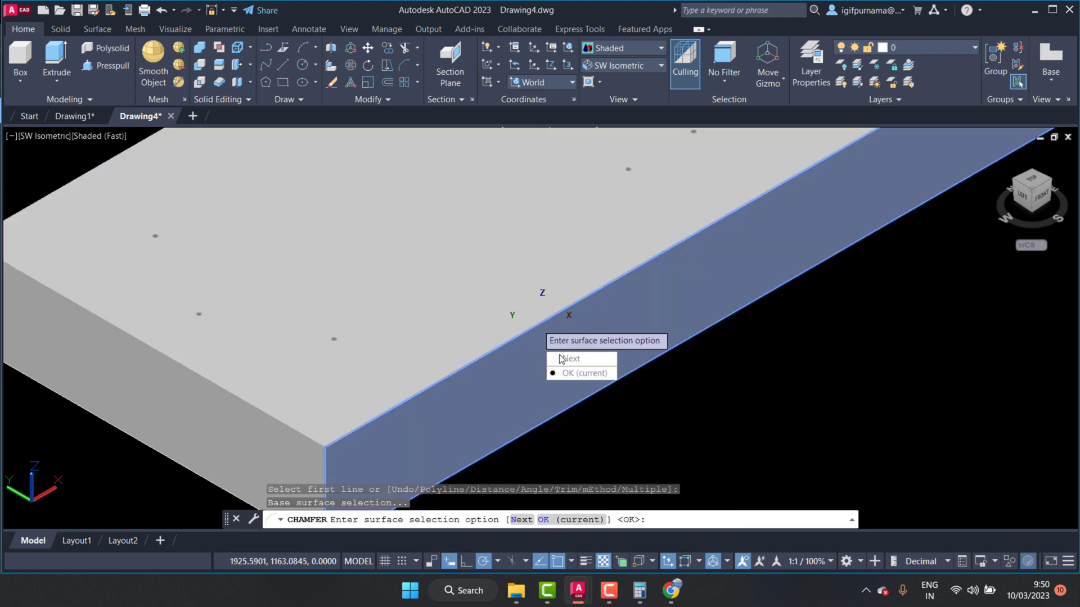
pyautogui.click(567, 375)
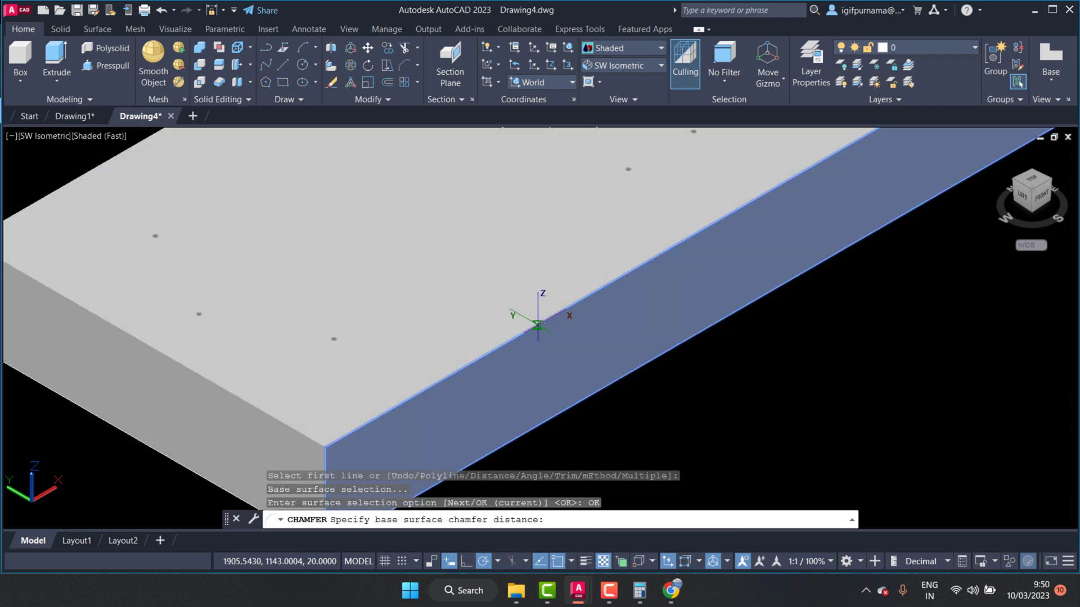
pyautogui.write('5')
pyautogui.press('Return')
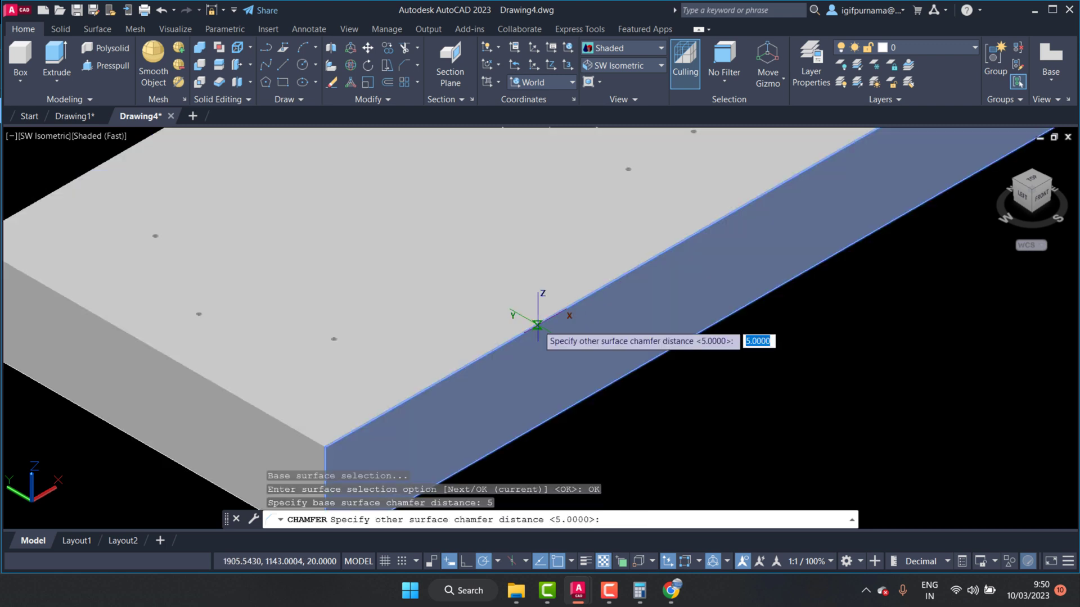
pyautogui.press('Return')
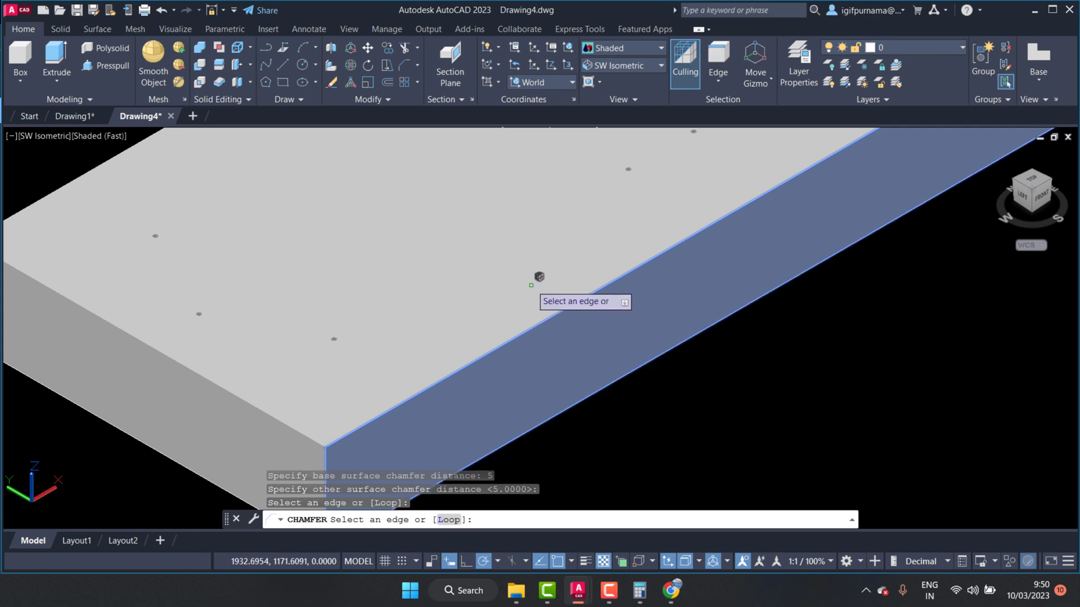
pyautogui.scroll(-2, 540, 278)
pyautogui.click(366, 365)
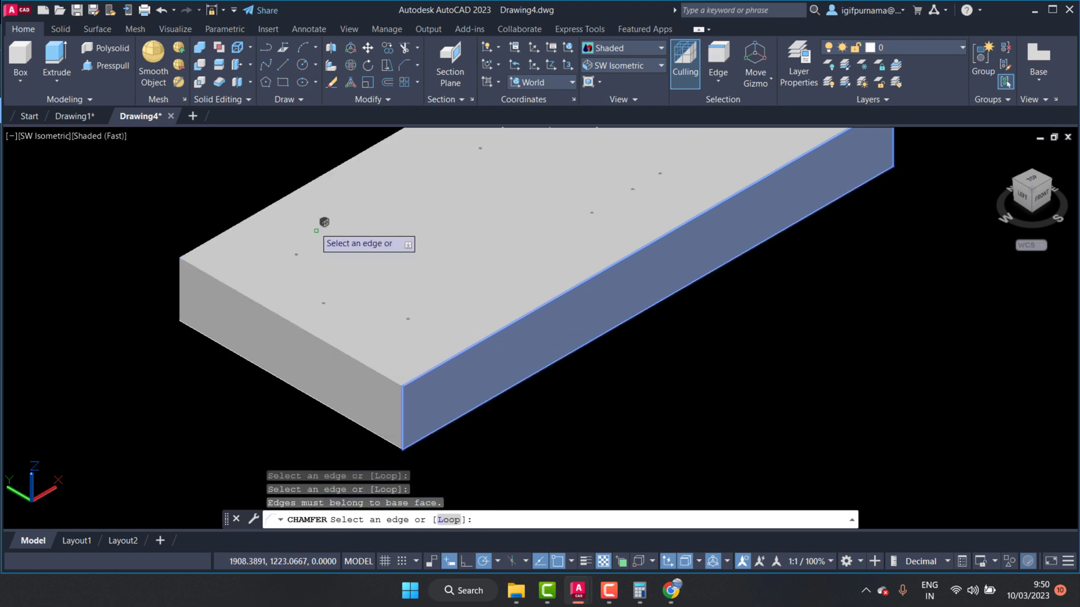
pyautogui.click(329, 257)
pyautogui.rightClick(329, 257)
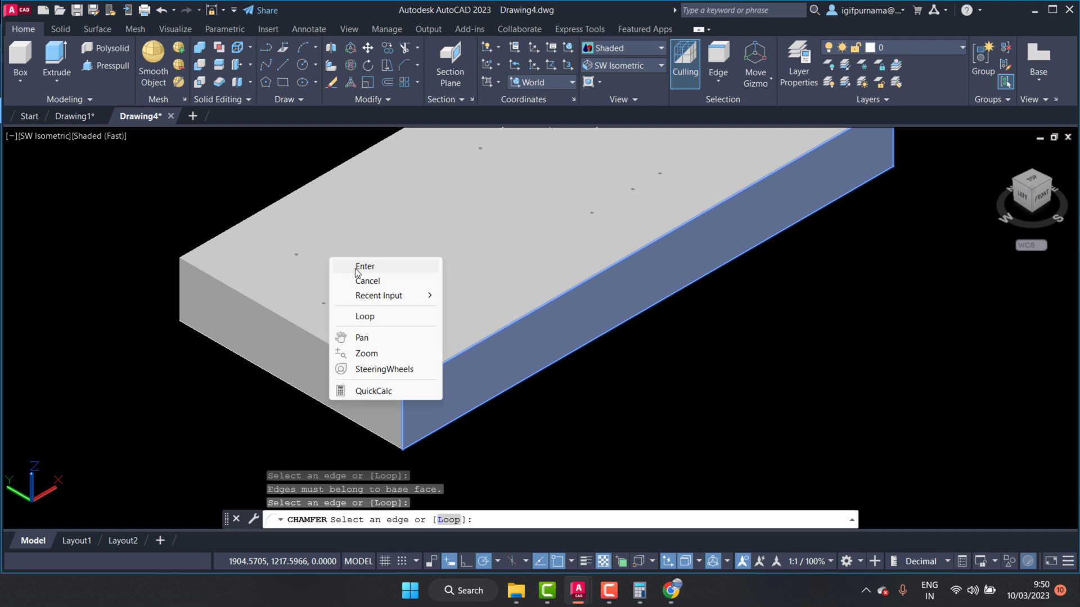
pyautogui.click(348, 265)
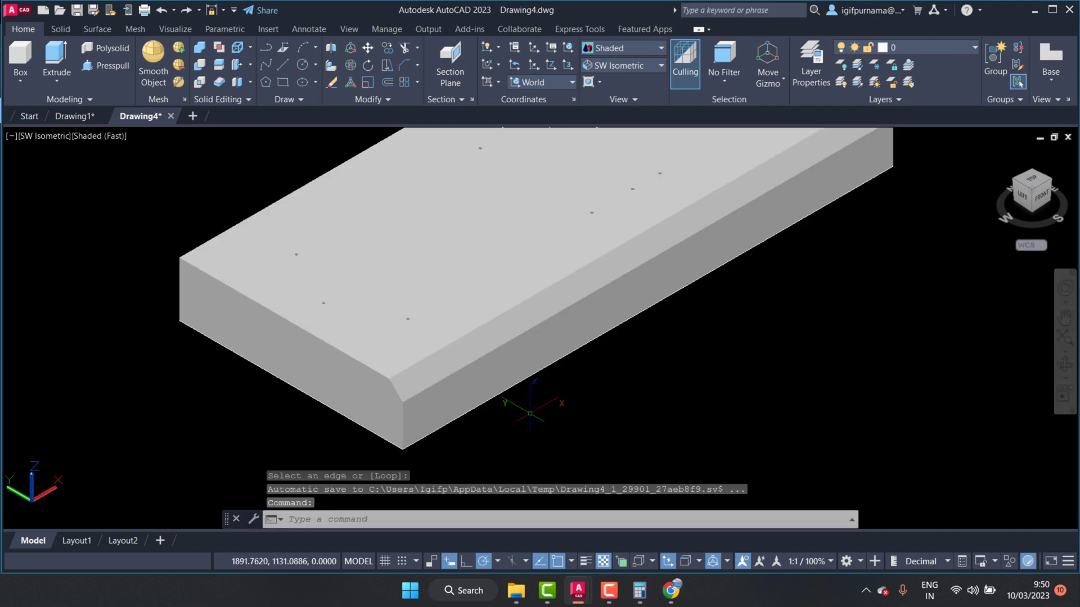
# Attempt a 5 mm chamfer on the left end's top edge, ending it without changes
pyautogui.click(405, 65)
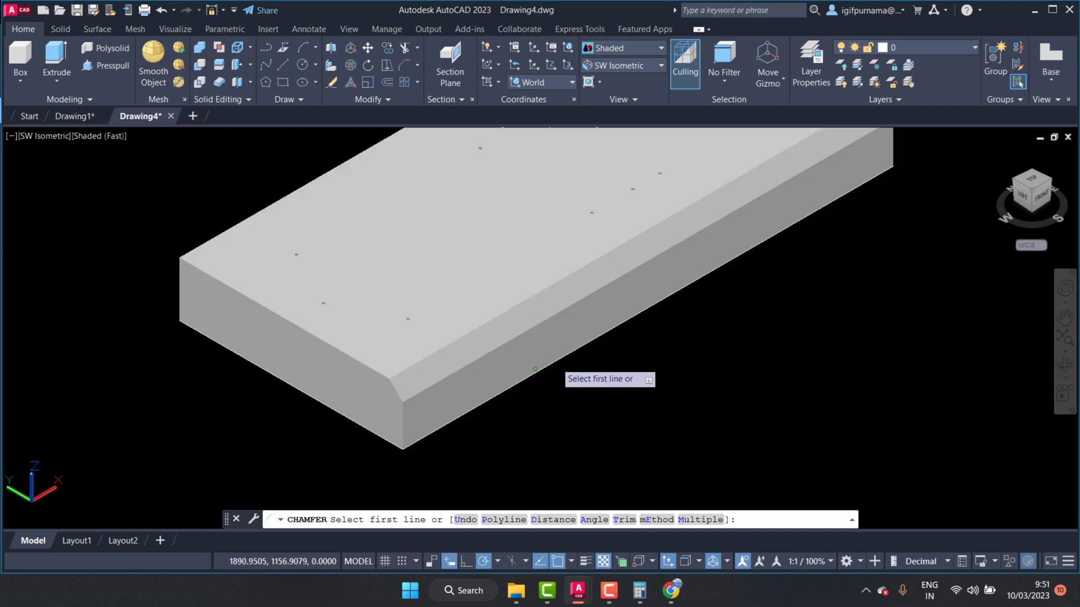
pyautogui.scroll(2, 489, 382)
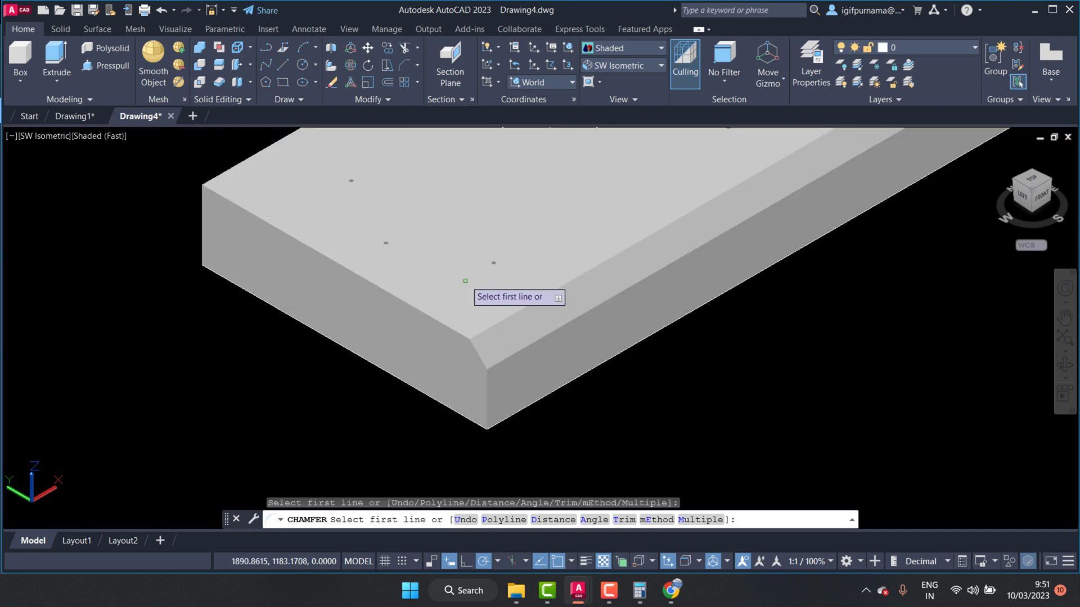
pyautogui.click(428, 314)
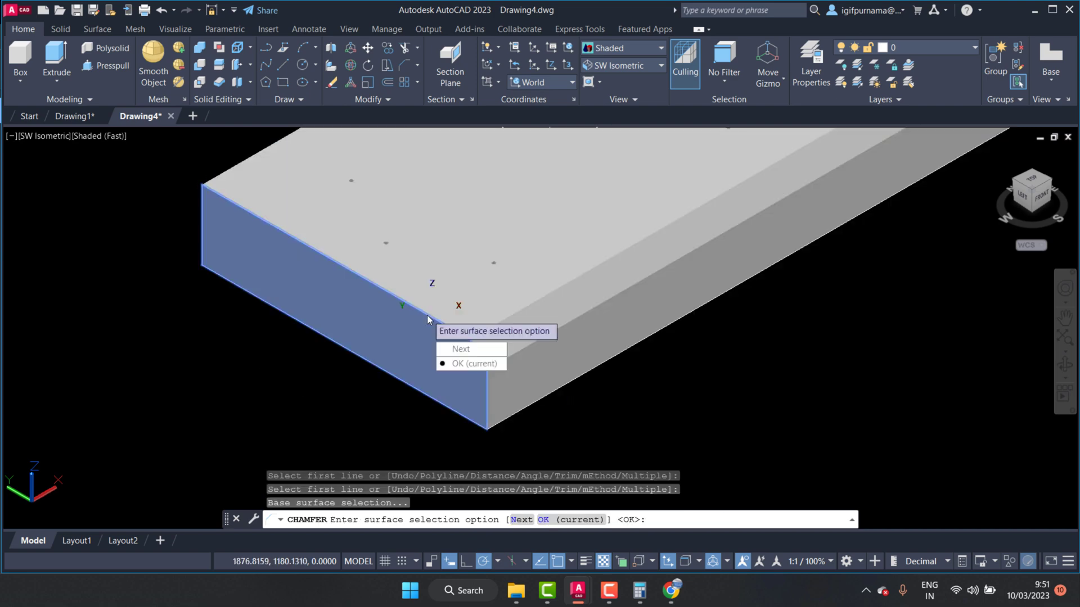
pyautogui.click(464, 364)
pyautogui.press('Return')
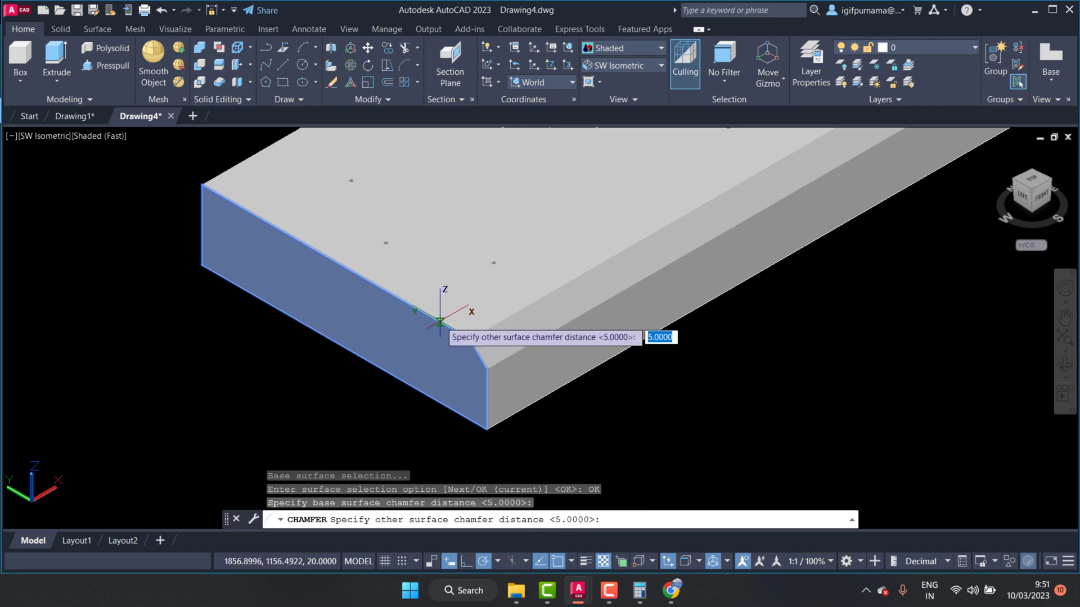
pyautogui.press('Return')
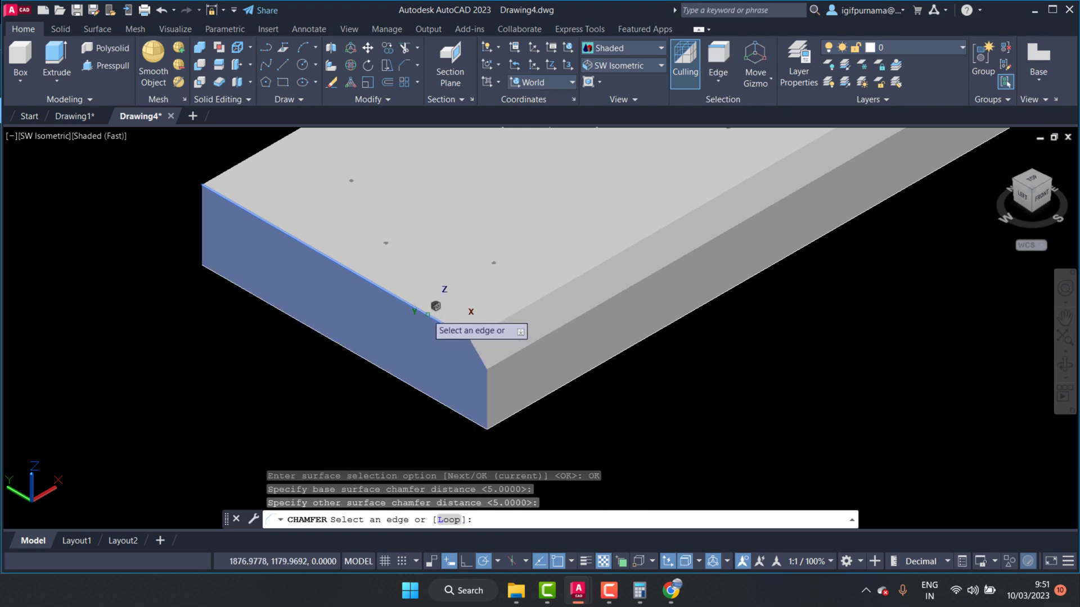
pyautogui.scroll(-2, 424, 292)
pyautogui.click(325, 198)
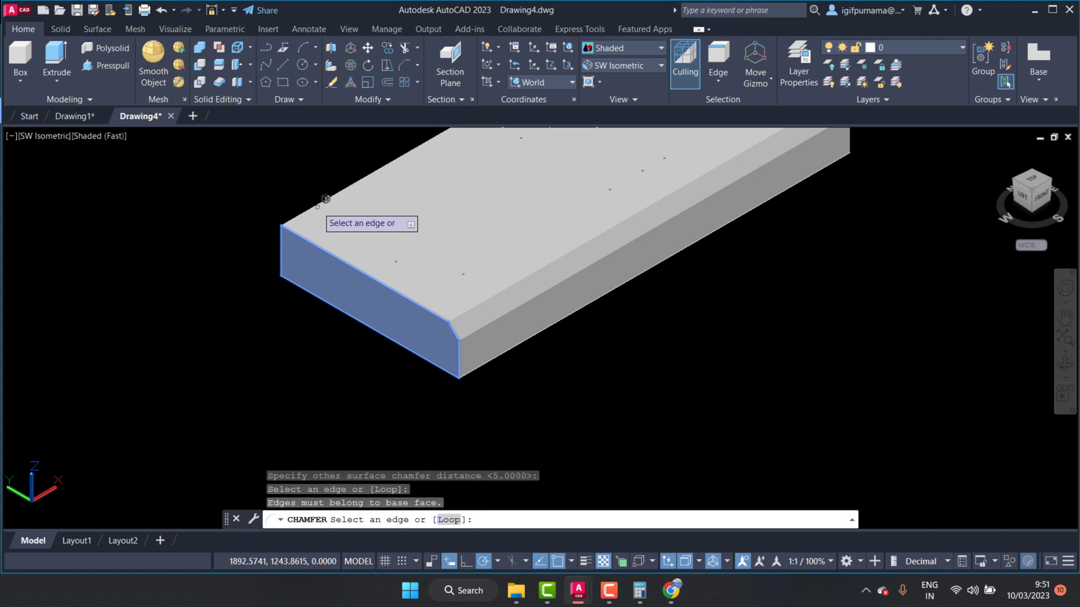
pyautogui.scroll(3, 307, 222)
pyautogui.scroll(2, 292, 244)
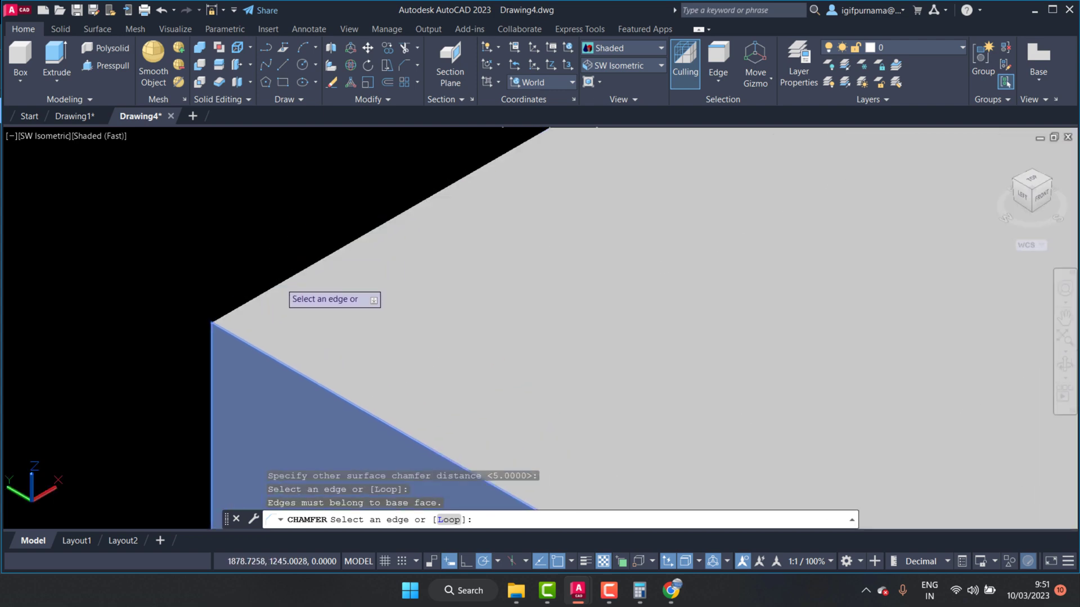
pyautogui.click(280, 282)
pyautogui.scroll(-4, 292, 284)
pyautogui.scroll(4, 618, 202)
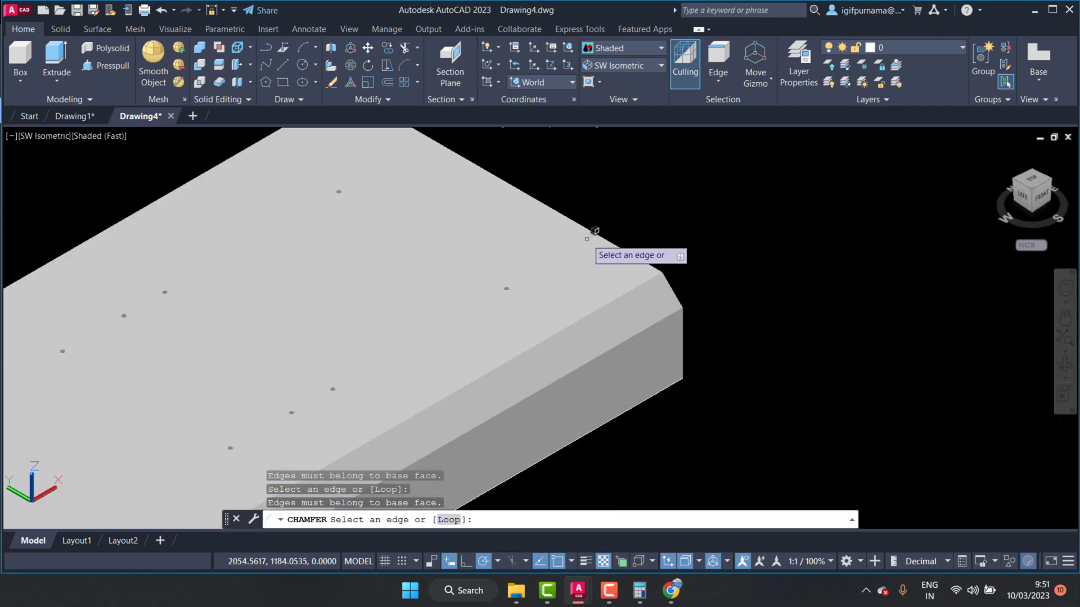
pyautogui.rightClick(620, 204)
pyautogui.click(633, 208)
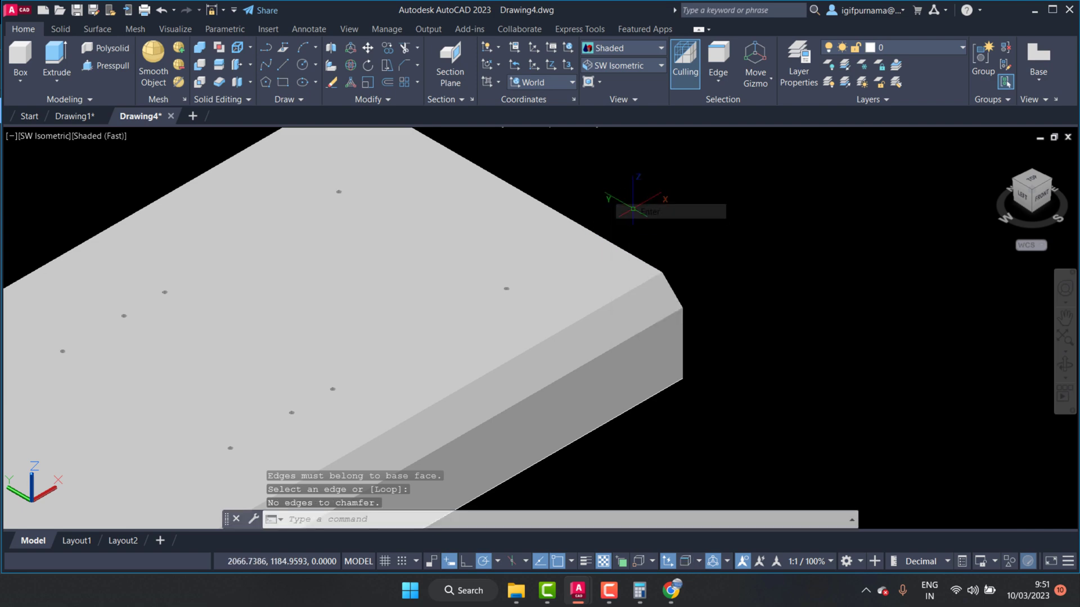
# Chamfer the left end's top edge by 5 mm on both surfaces
pyautogui.scroll(-4, 619, 225)
pyautogui.scroll(2, 458, 314)
pyautogui.scroll(2, 427, 225)
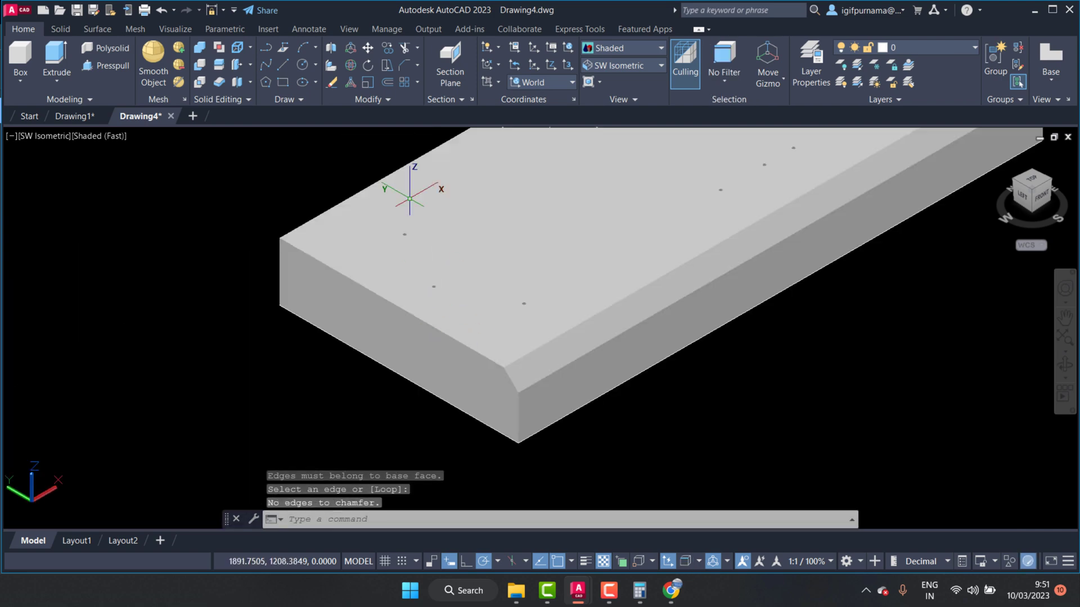
pyautogui.click(401, 64)
pyautogui.click(419, 318)
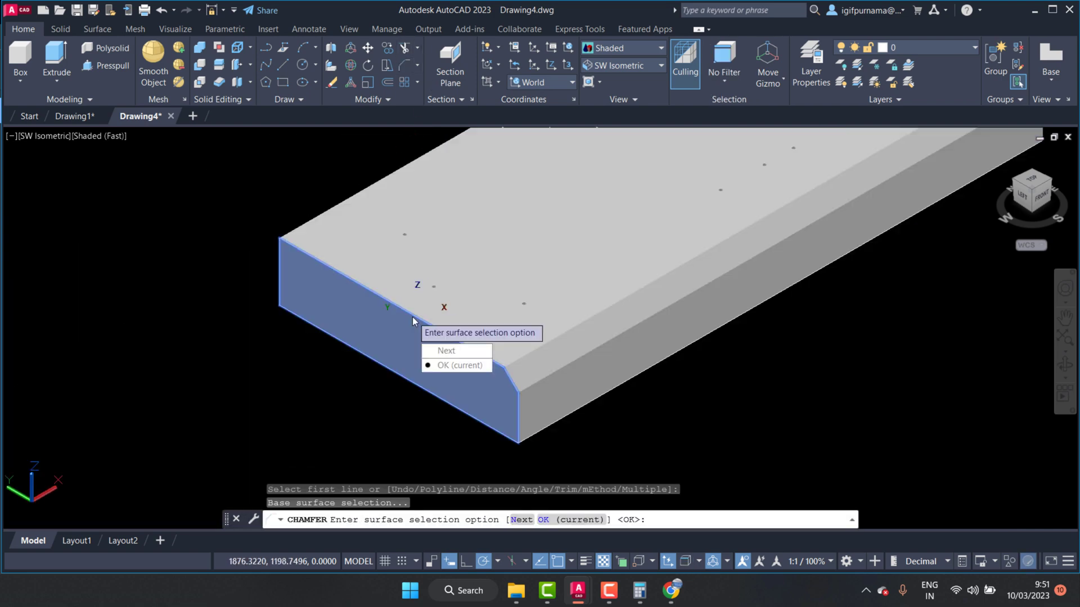
pyautogui.click(460, 365)
pyautogui.press('Return')
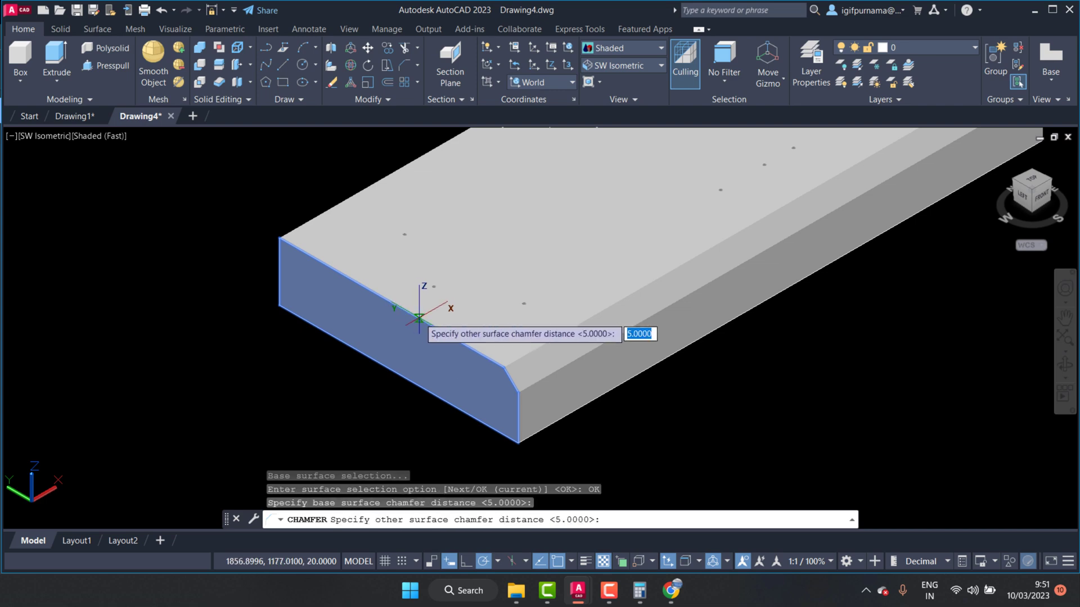
pyautogui.press('Return')
pyautogui.rightClick(419, 318)
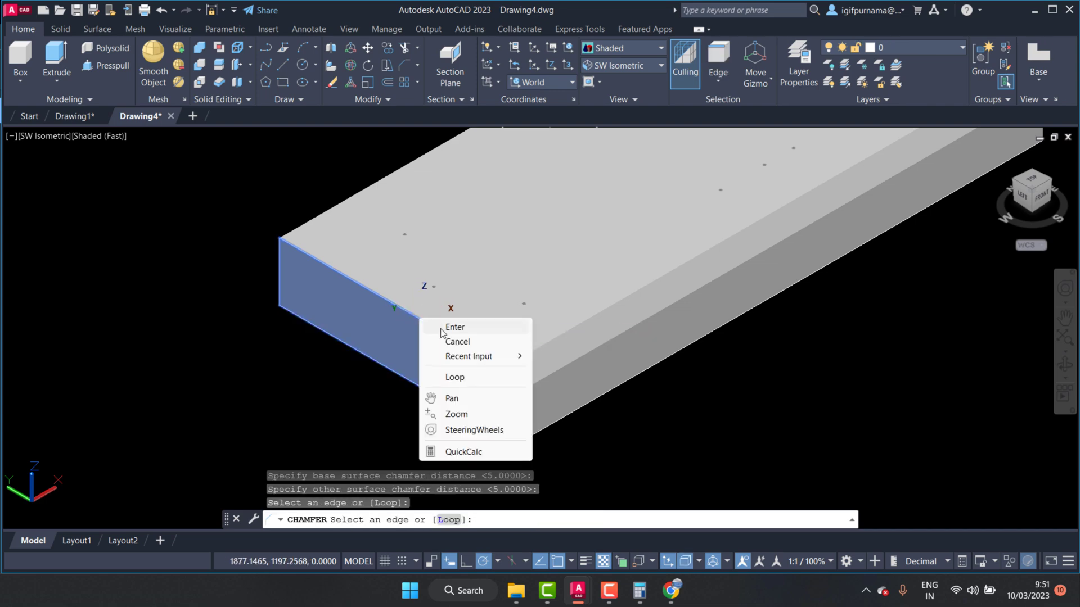
pyautogui.click(441, 328)
pyautogui.scroll(-2, 433, 309)
pyautogui.scroll(2, 433, 309)
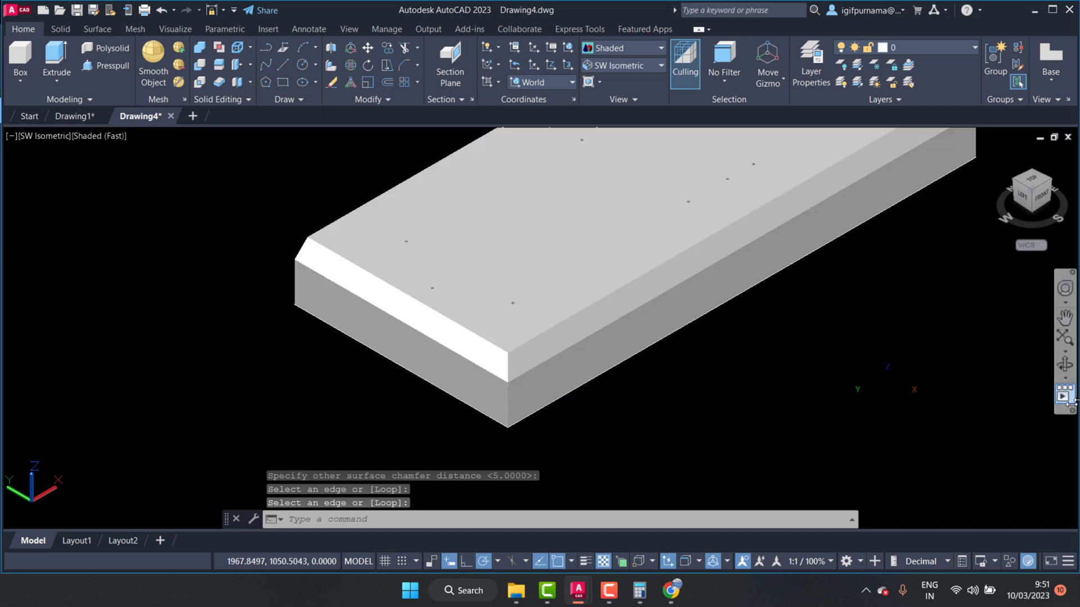
# Orbit to the plate's far side and try a 5 mm chamfer on the far long edge, abandoning it
pyautogui.click(1065, 365)
pyautogui.moveTo(714, 350)
pyautogui.mouseDown()
pyautogui.moveTo(820, 357)
pyautogui.moveTo(632, 258)
pyautogui.mouseUp()
pyautogui.rightClick(632, 259)
pyautogui.click(657, 263)
pyautogui.click(563, 197)
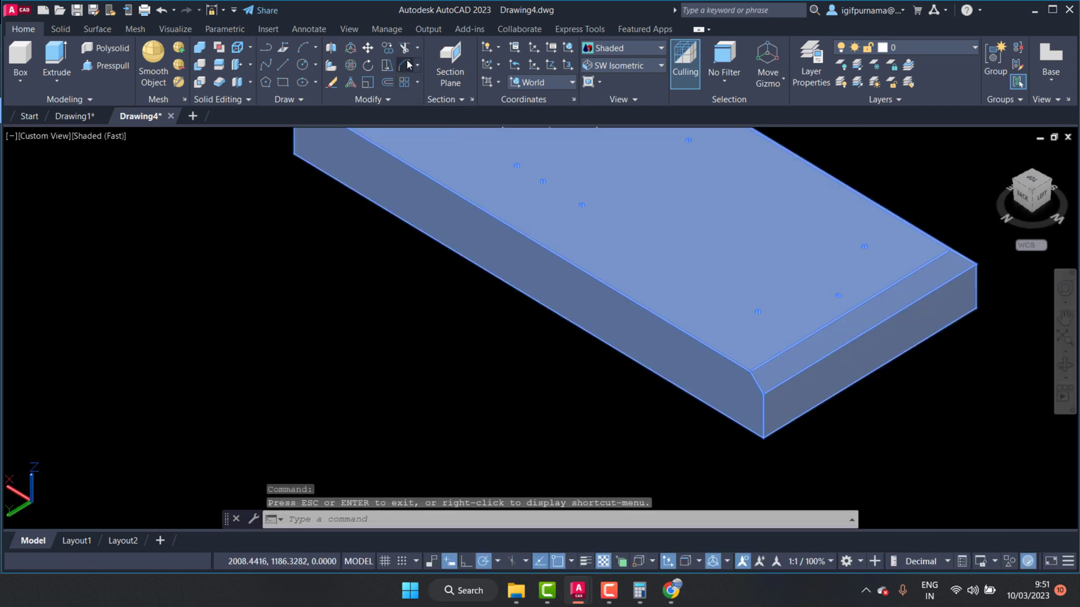
pyautogui.click(407, 59)
pyautogui.click(593, 275)
pyautogui.press('Return')
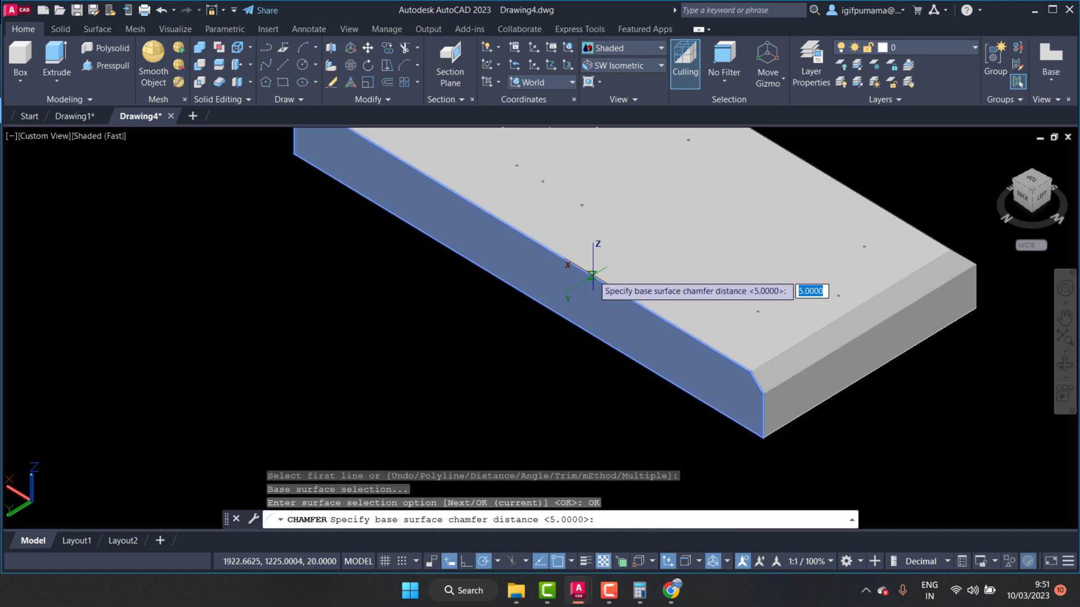
pyautogui.press('Return')
pyautogui.press('Return')
pyautogui.rightClick(594, 276)
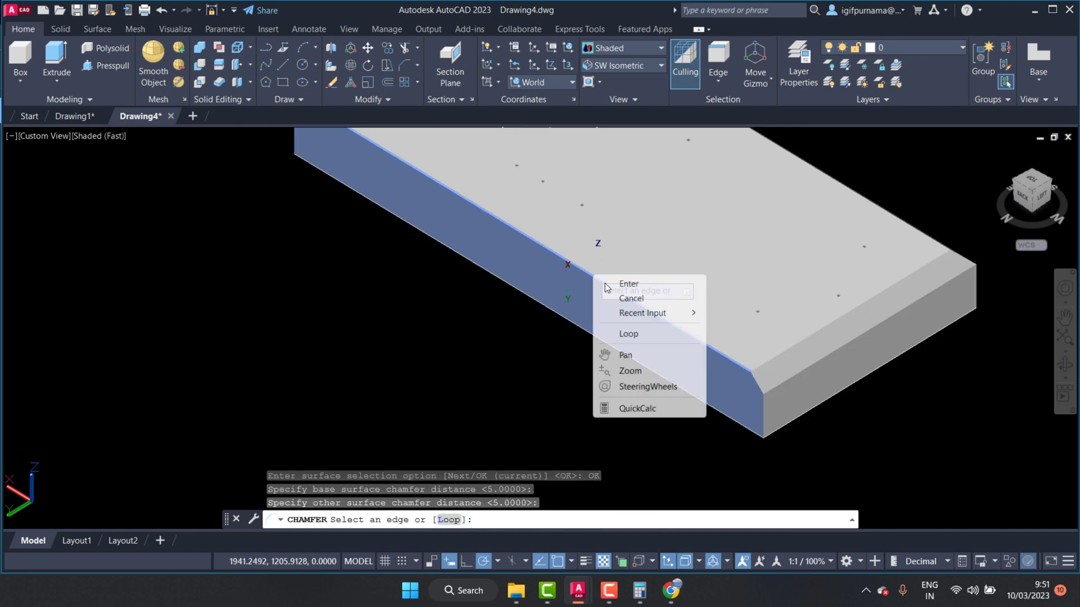
pyautogui.click(605, 288)
pyautogui.scroll(-5, 621, 293)
pyautogui.scroll(5, 641, 281)
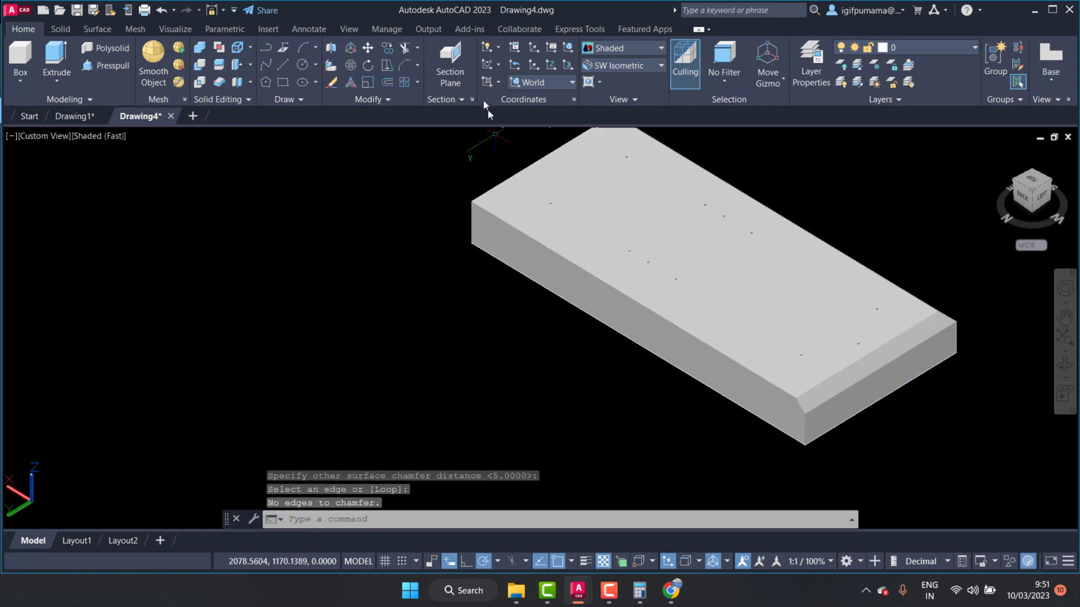
# Chamfer the far long top edge by 5 mm
pyautogui.click(398, 70)
pyautogui.scroll(4, 692, 338)
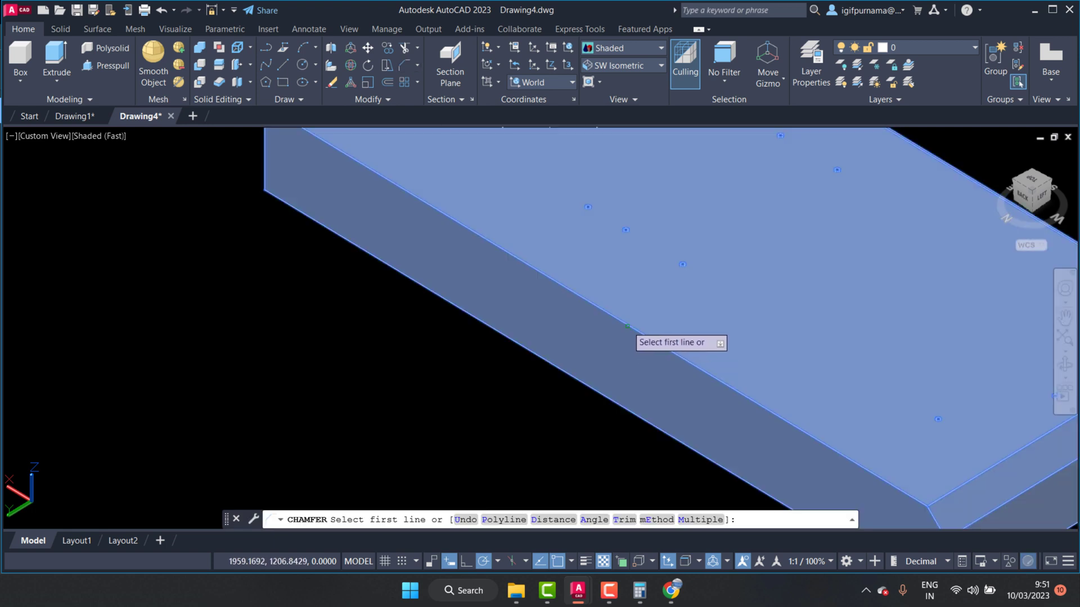
pyautogui.click(628, 327)
pyautogui.press('Return')
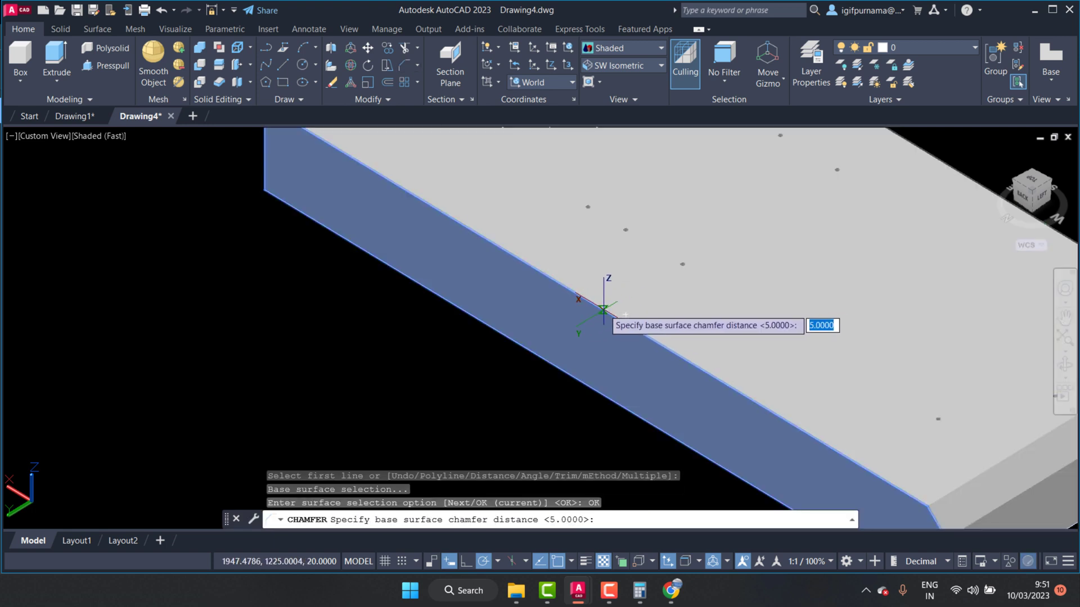
pyautogui.click(603, 309)
pyautogui.write('5')
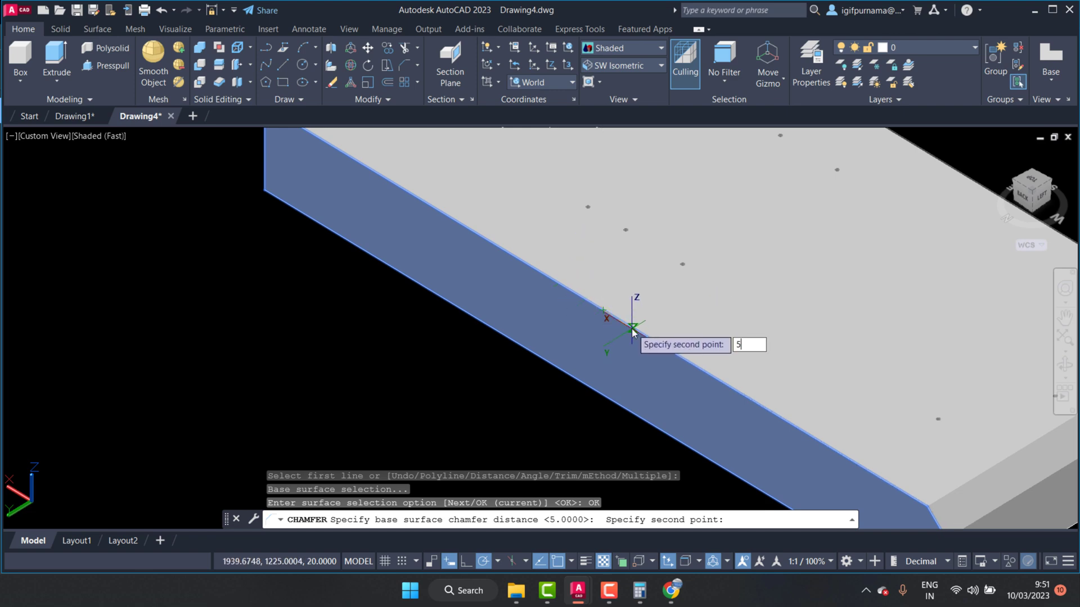
pyautogui.press('Return')
pyautogui.press('Return')
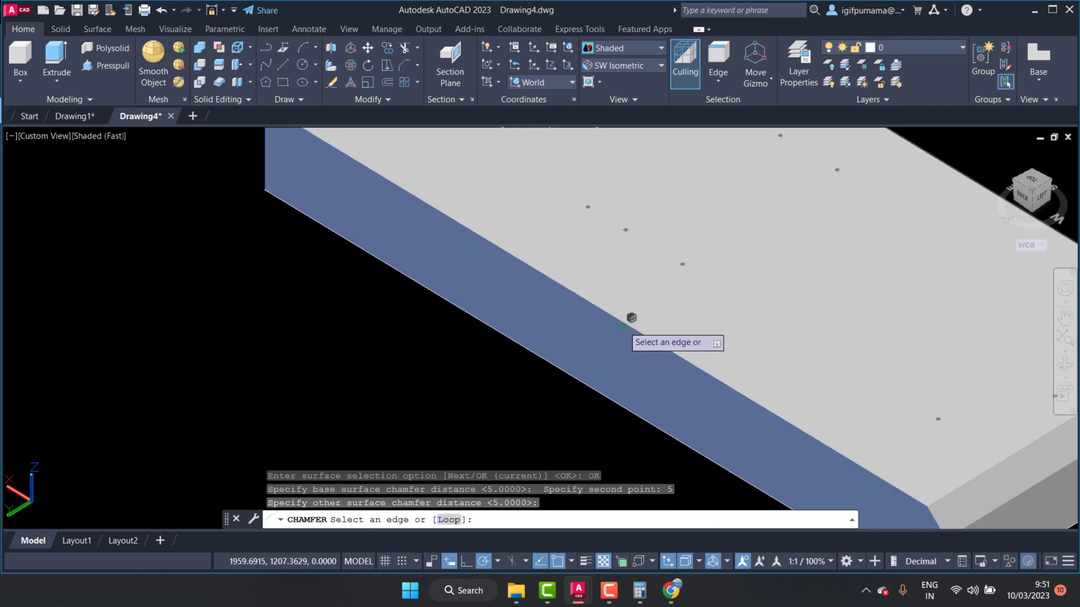
pyautogui.click(624, 325)
pyautogui.rightClick(624, 326)
pyautogui.click(636, 330)
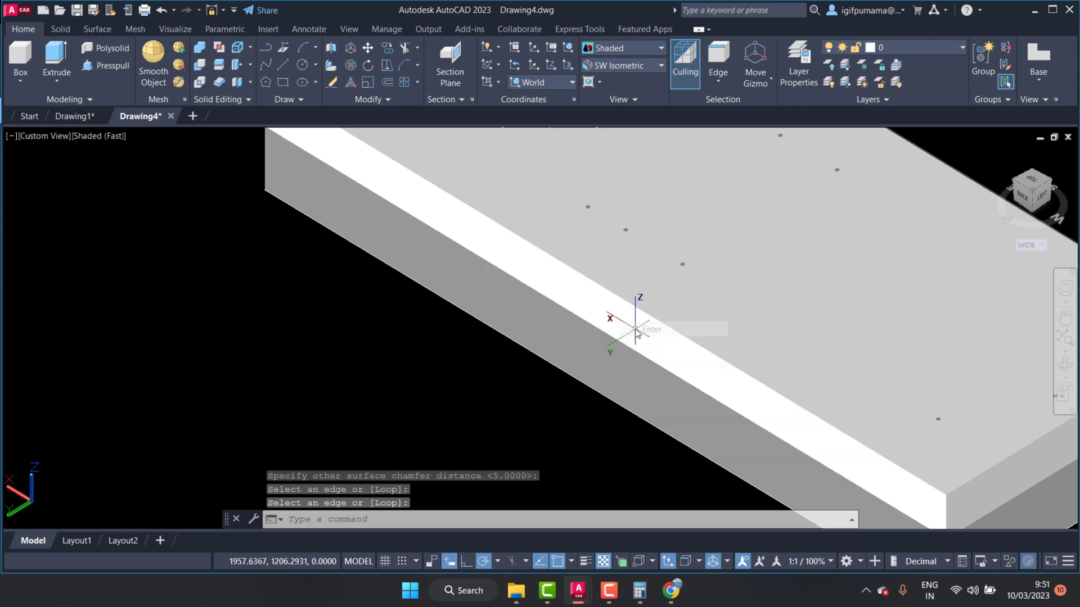
pyautogui.scroll(-5, 636, 331)
# Orbit the plate to inspect the chamfered edges so far
pyautogui.click(1065, 365)
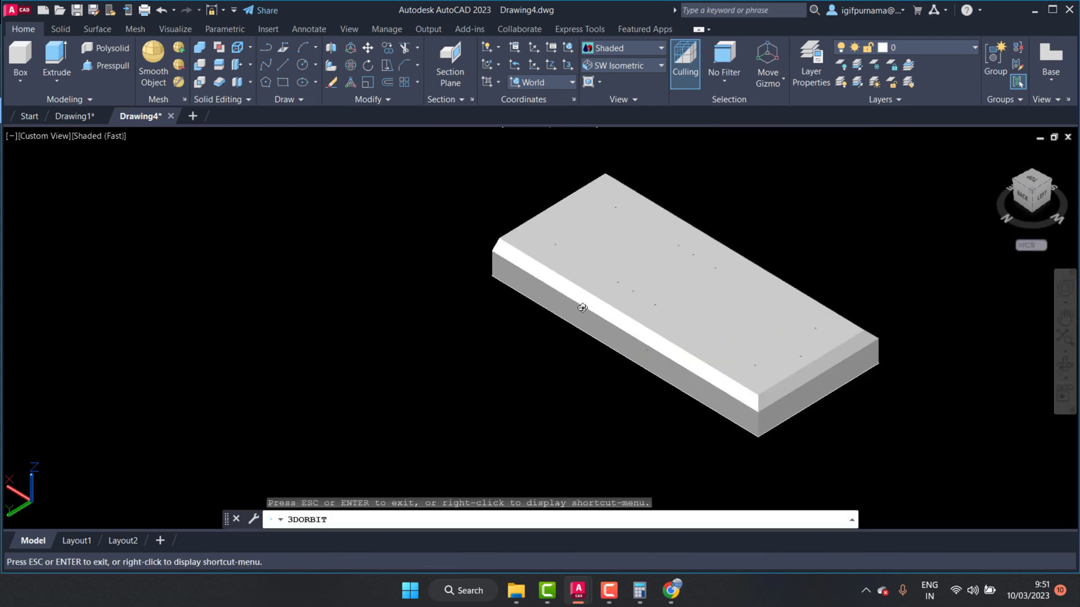
pyautogui.moveTo(582, 307)
pyautogui.mouseDown()
pyautogui.moveTo(686, 303)
pyautogui.moveTo(461, 311)
pyautogui.mouseUp()
pyautogui.rightClick(459, 308)
pyautogui.click(492, 316)
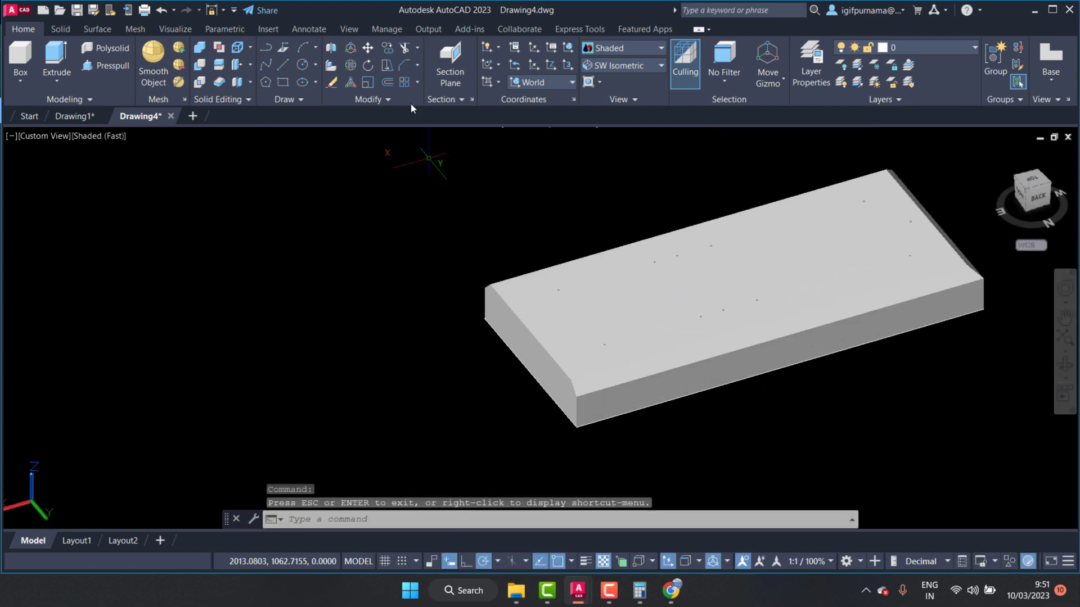
# Chamfer the remaining short top edge with 5 mm for both distances
pyautogui.click(404, 65)
pyautogui.scroll(3, 499, 376)
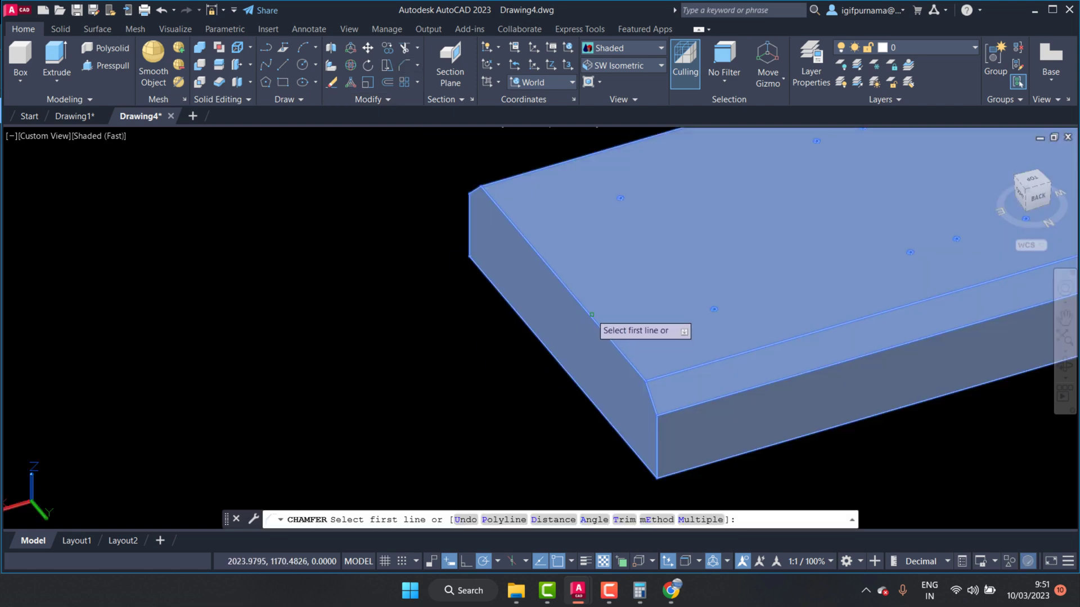
pyautogui.click(591, 314)
pyautogui.press('Return')
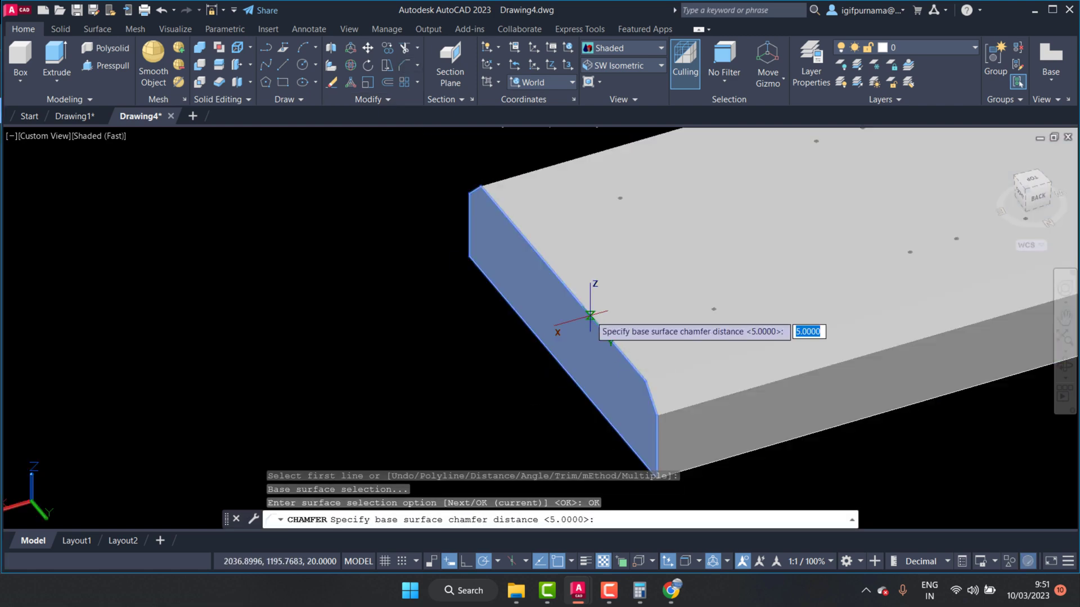
pyautogui.press('Return')
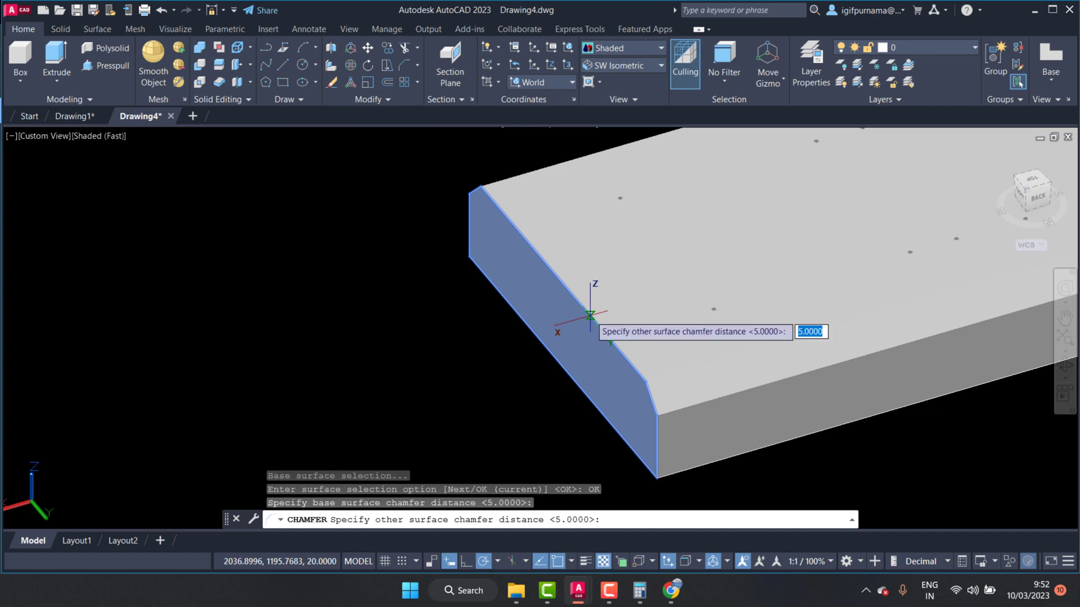
pyautogui.click(590, 316)
pyautogui.write('5')
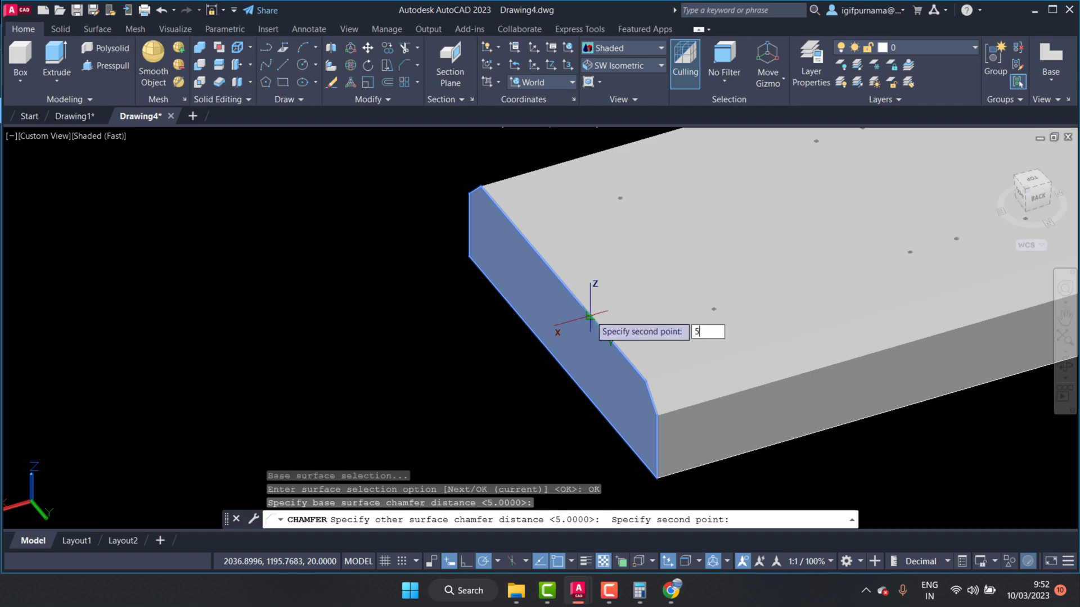
pyautogui.press('Return')
pyautogui.click(590, 316)
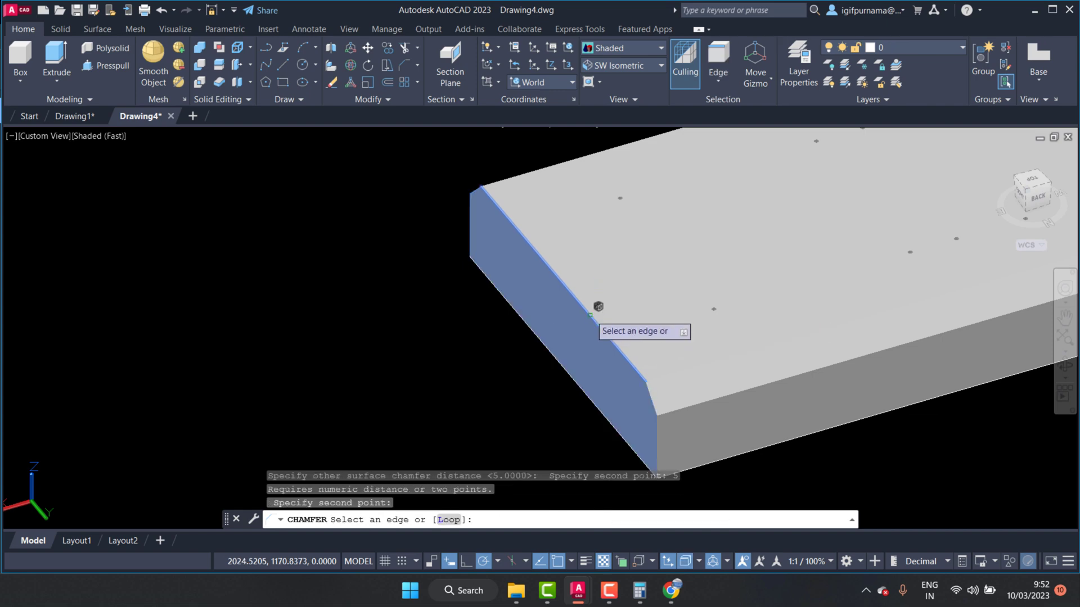
pyautogui.rightClick(599, 313)
pyautogui.click(610, 324)
pyautogui.scroll(-5, 609, 325)
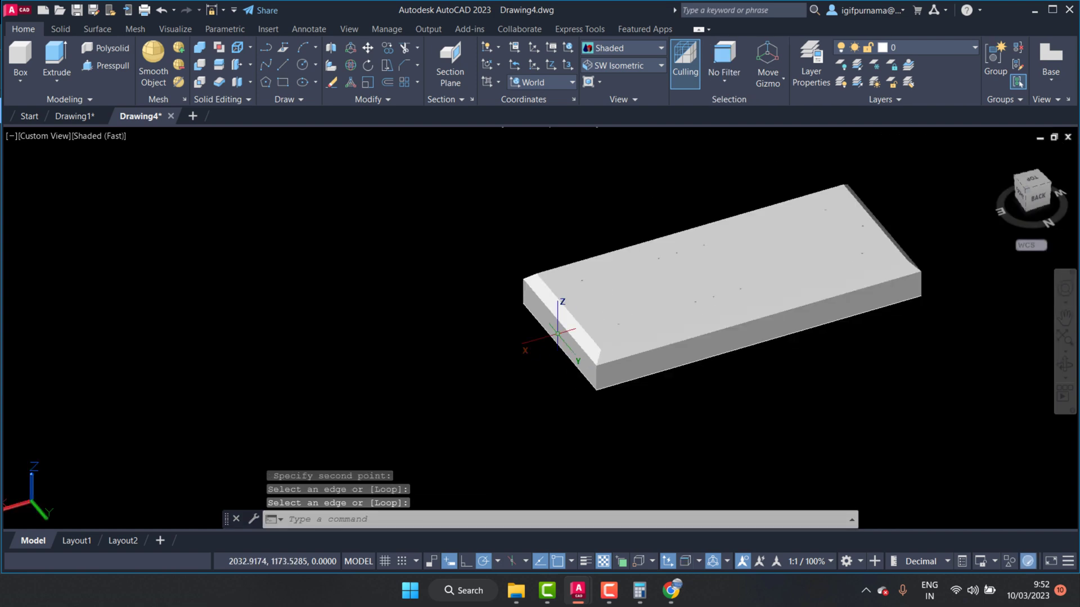
# Orbit and zoom around the slab to check all the bevelled top edges
pyautogui.click(1062, 367)
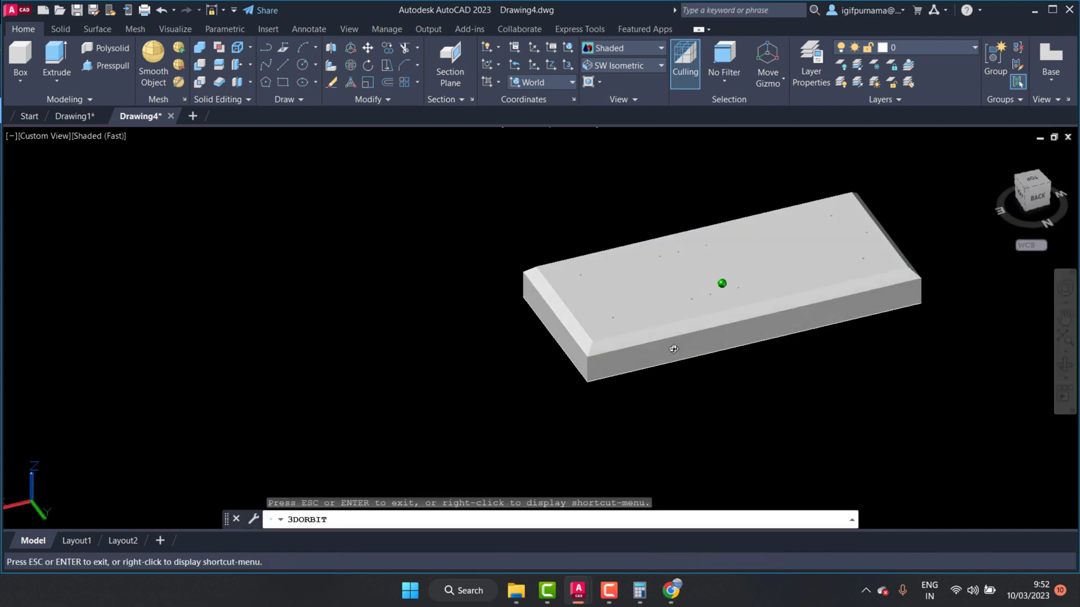
pyautogui.moveTo(668, 349)
pyautogui.mouseDown()
pyautogui.moveTo(523, 374)
pyautogui.moveTo(606, 343)
pyautogui.moveTo(688, 342)
pyautogui.moveTo(626, 360)
pyautogui.mouseUp()
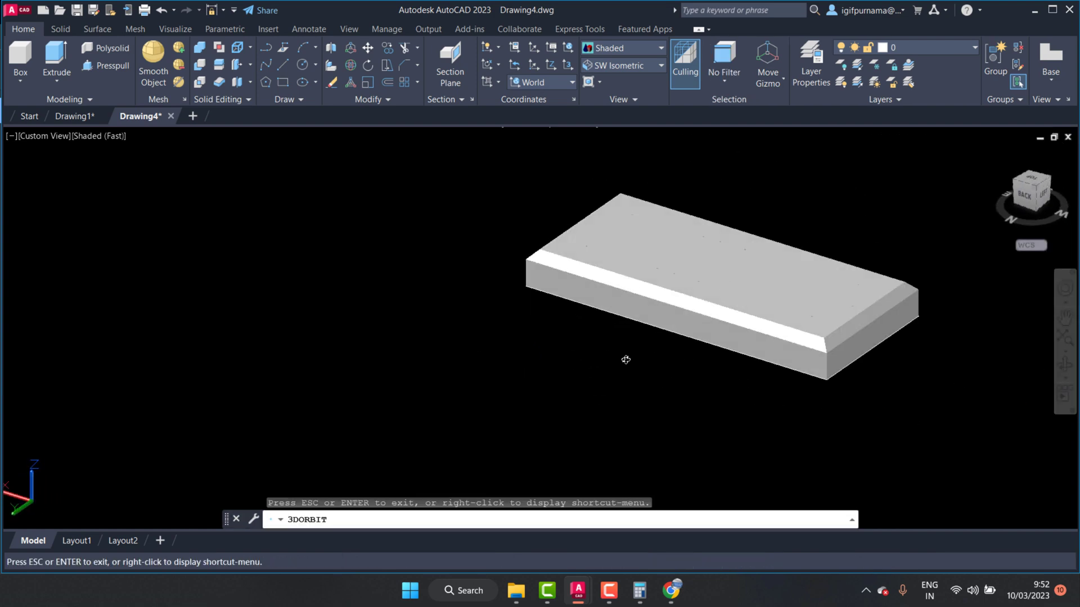
pyautogui.click(606, 593)
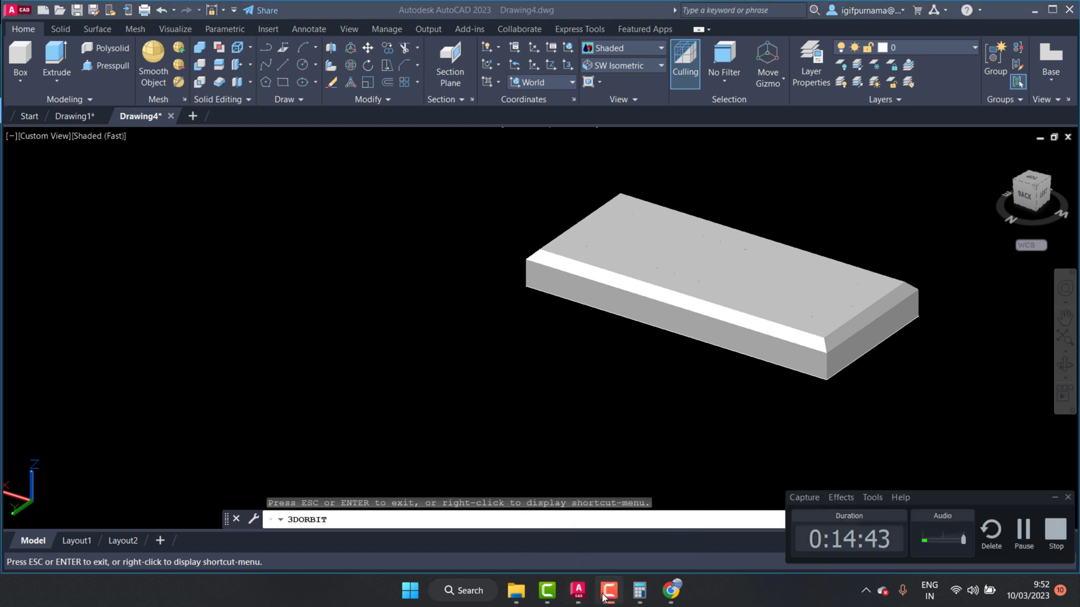
pyautogui.click(603, 597)
pyautogui.moveTo(686, 444); pyautogui.dragTo(711, 422)
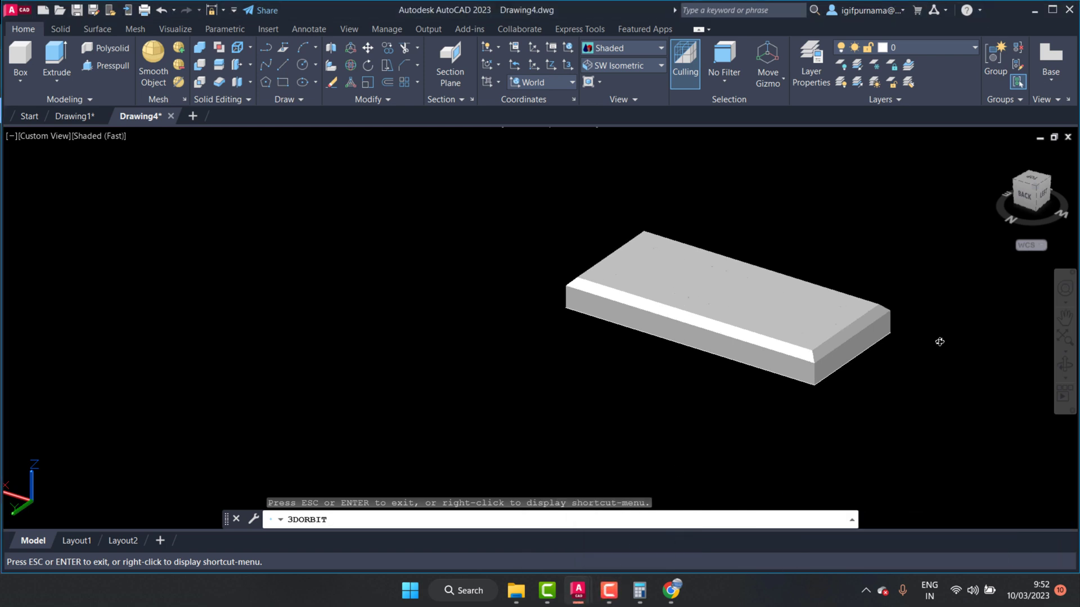
pyautogui.scroll(1, 892, 306)
pyautogui.scroll(2, 887, 301)
pyautogui.scroll(1, 887, 301)
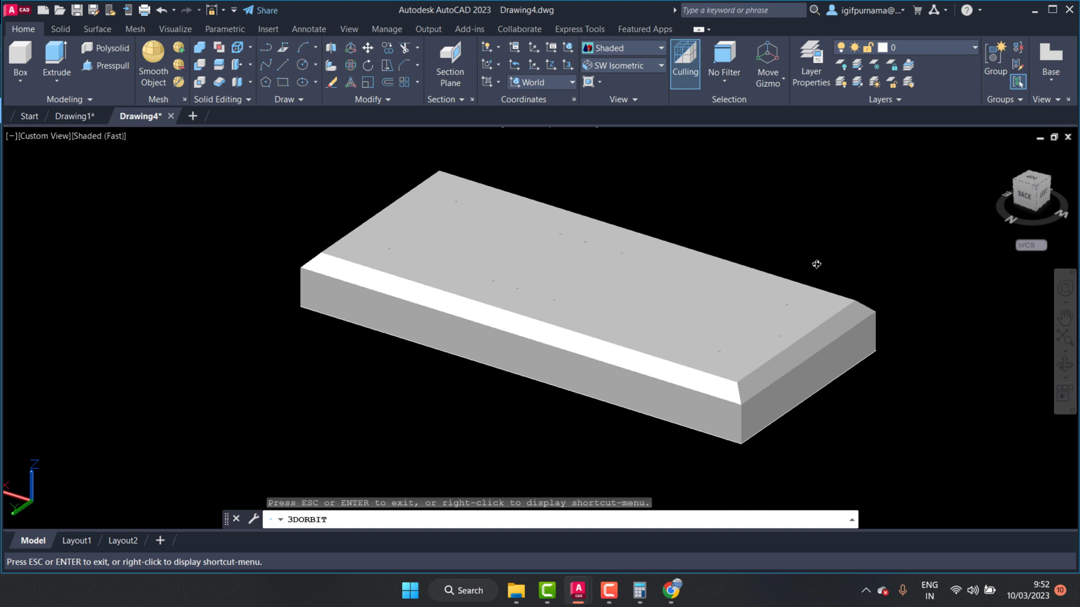
pyautogui.rightClick(814, 263)
pyautogui.click(843, 274)
# Select the slab, then clear the selection and any pending command with Escape
pyautogui.click(702, 397)
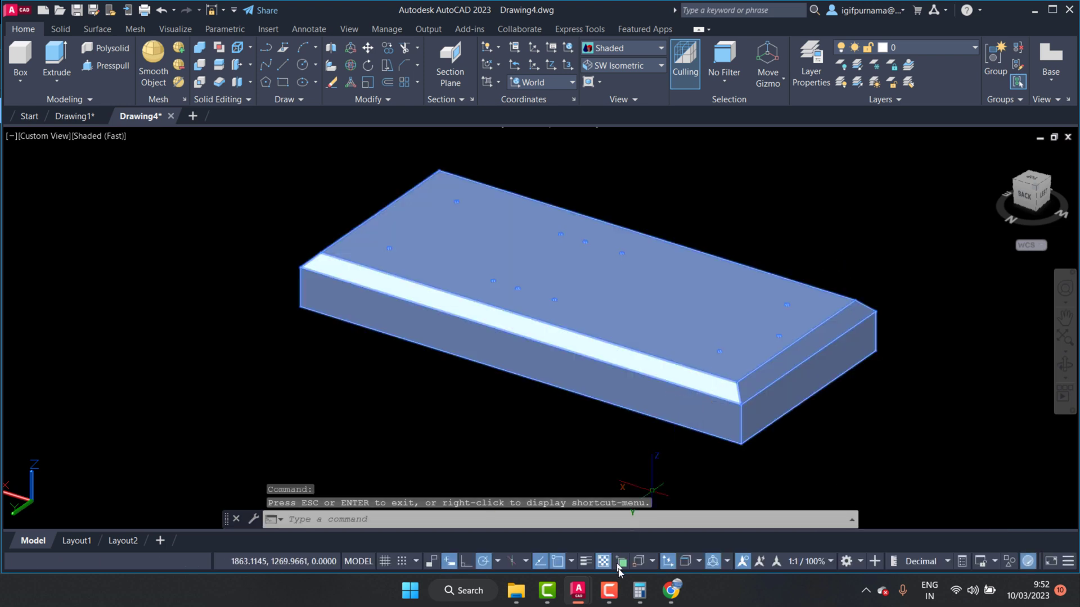
pyautogui.press('Escape')
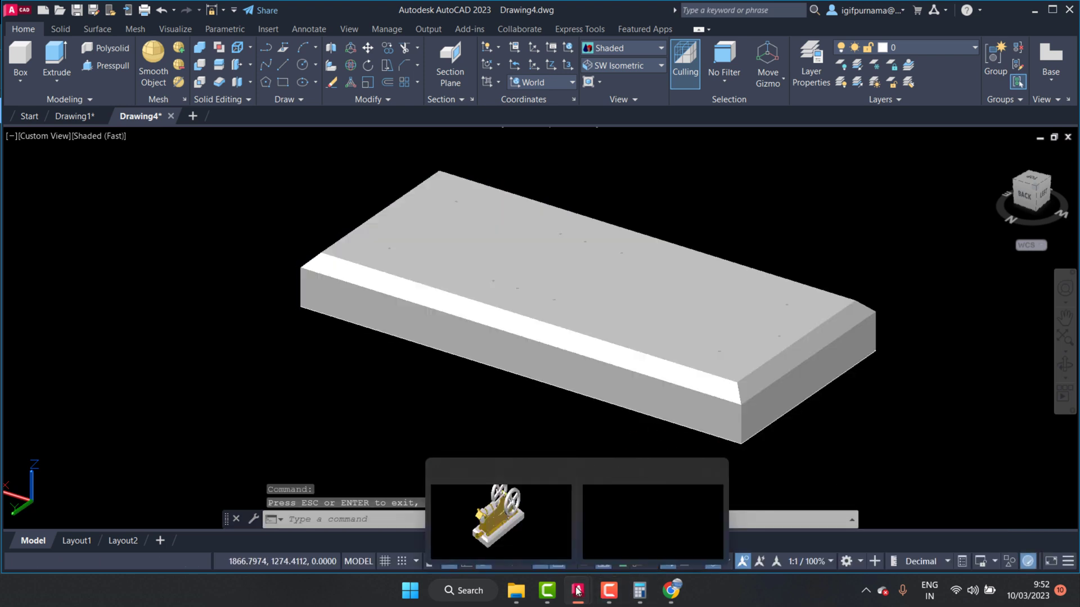
pyautogui.click(852, 389)
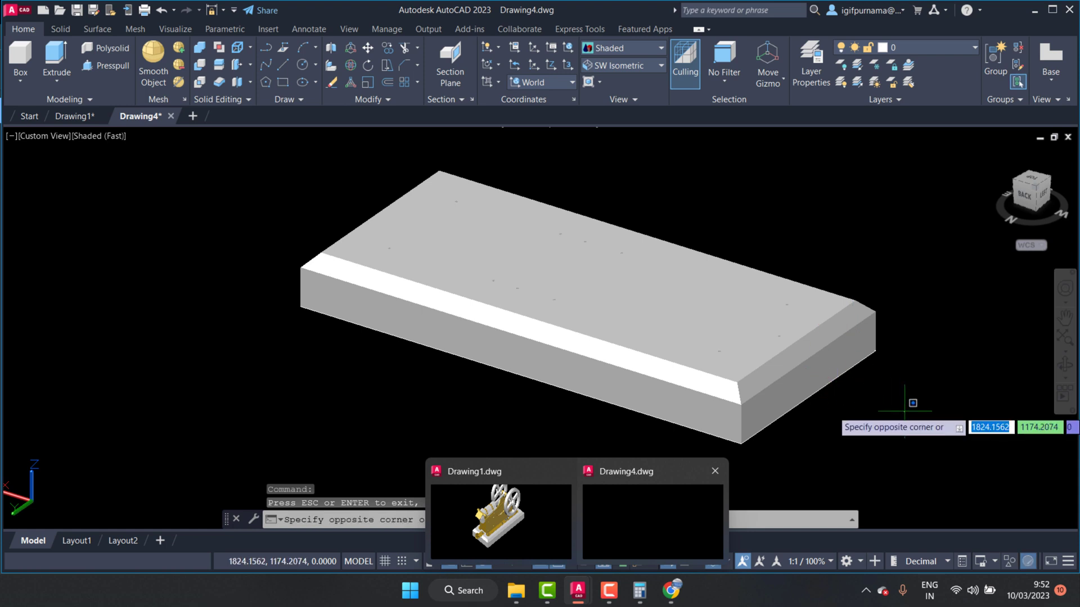
pyautogui.press('Escape')
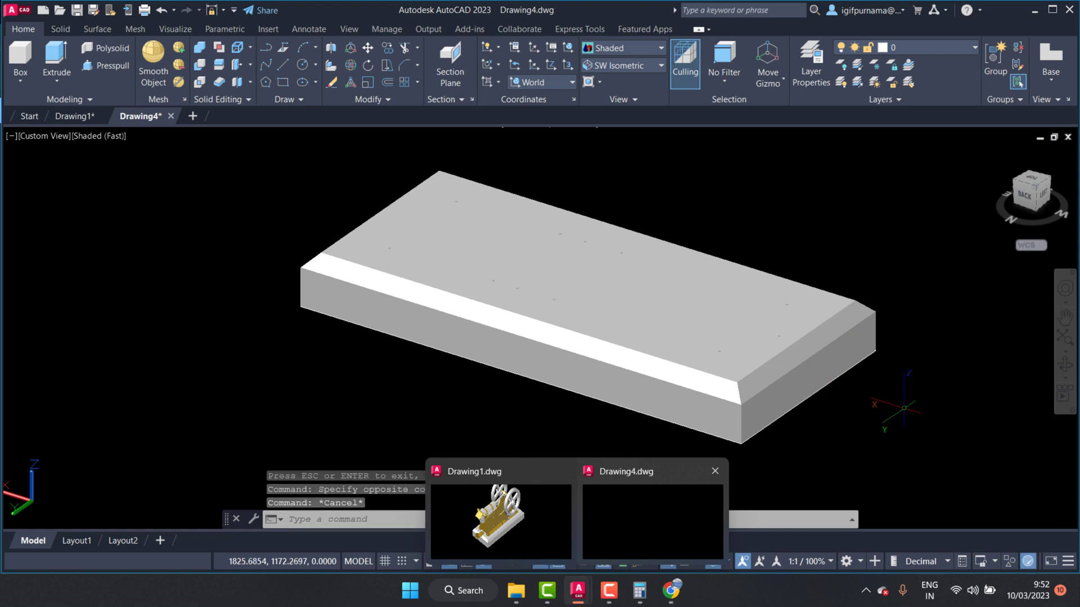
pyautogui.press('Escape')
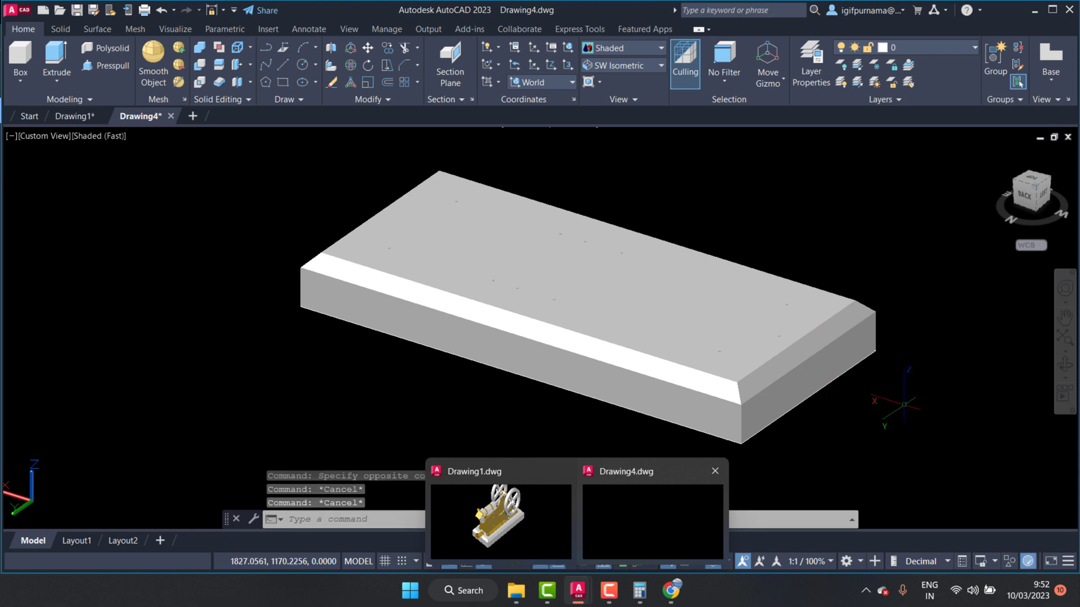
pyautogui.moveTo(500, 513)
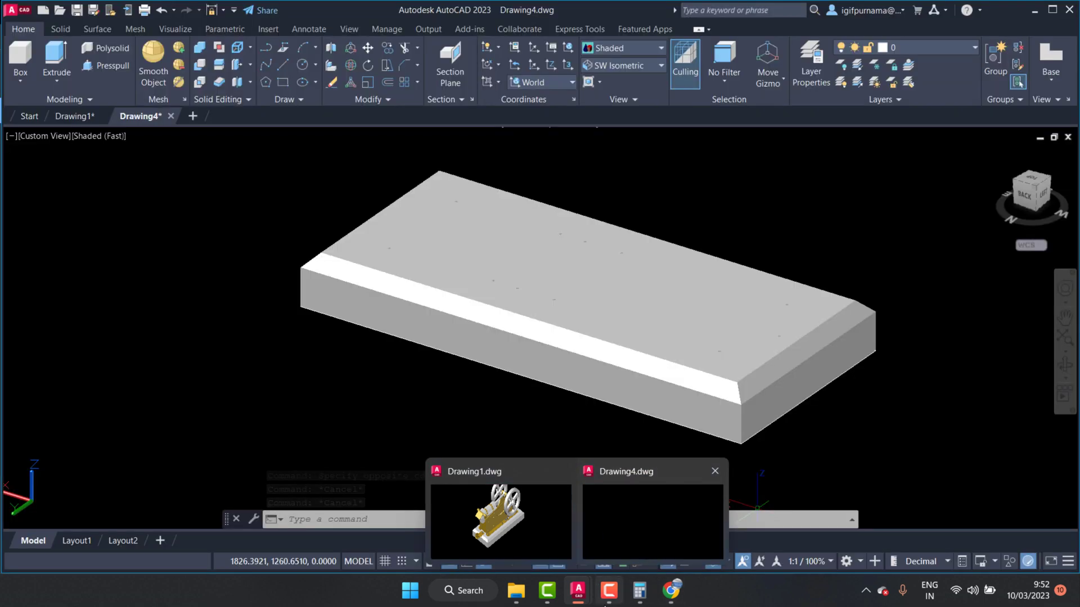
# Scroll the Flame Eater PDF in Chrome to the base plate drawing (part 01)
pyautogui.click(669, 596)
pyautogui.scroll(2, 560, 371)
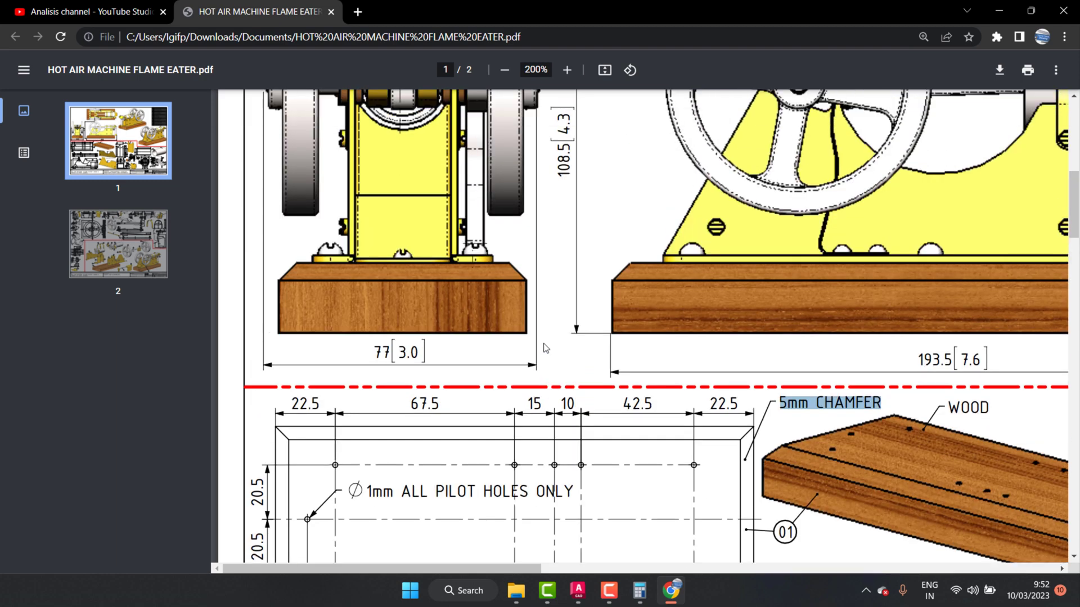
pyautogui.scroll(-5, 556, 366)
pyautogui.scroll(-2, 554, 363)
pyautogui.scroll(3, 546, 355)
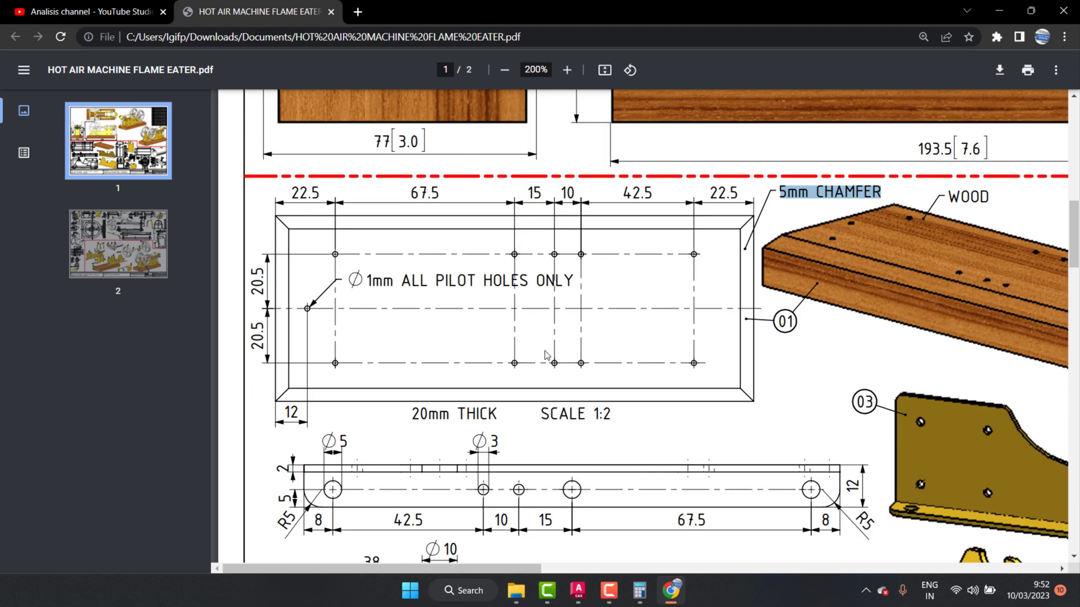
pyautogui.scroll(3, 544, 354)
pyautogui.scroll(-2, 545, 355)
pyautogui.scroll(-1, 545, 355)
pyautogui.scroll(-2, 545, 358)
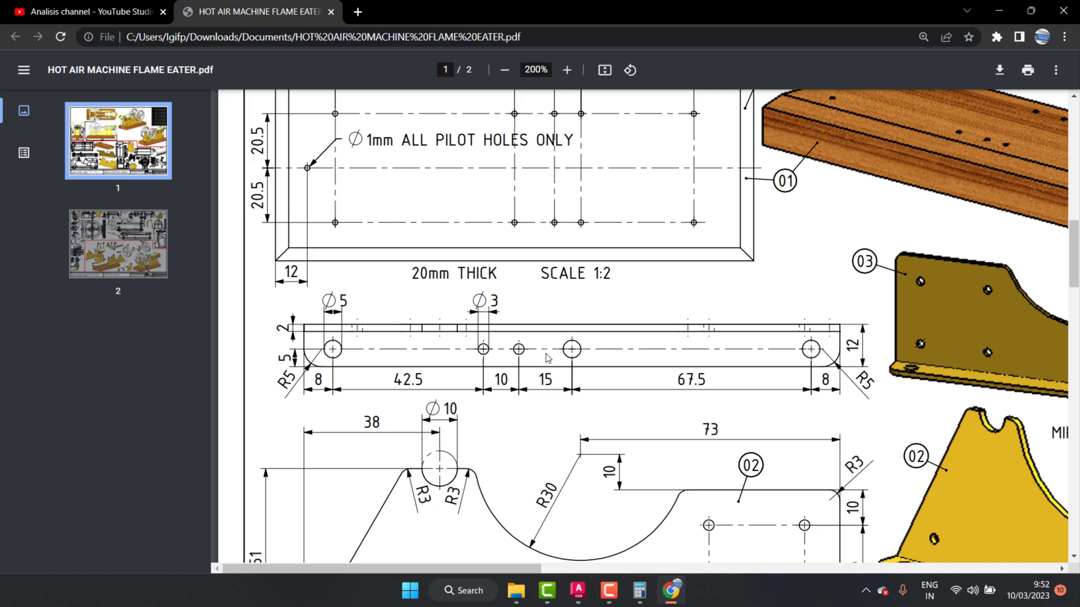
pyautogui.scroll(2, 547, 358)
pyautogui.scroll(3, 547, 357)
pyautogui.scroll(1, 548, 358)
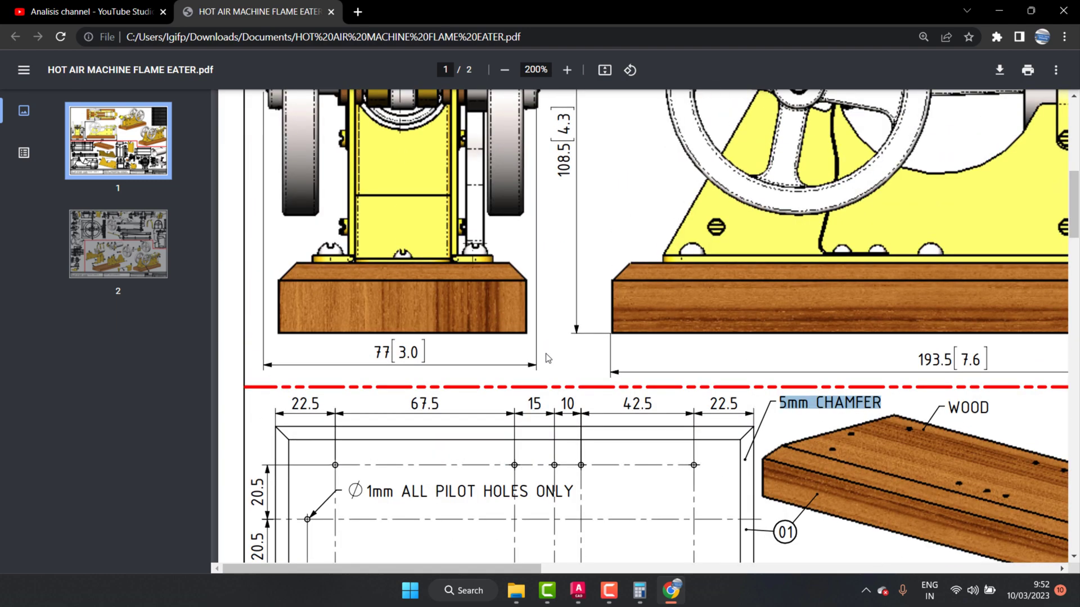
pyautogui.scroll(-3, 545, 353)
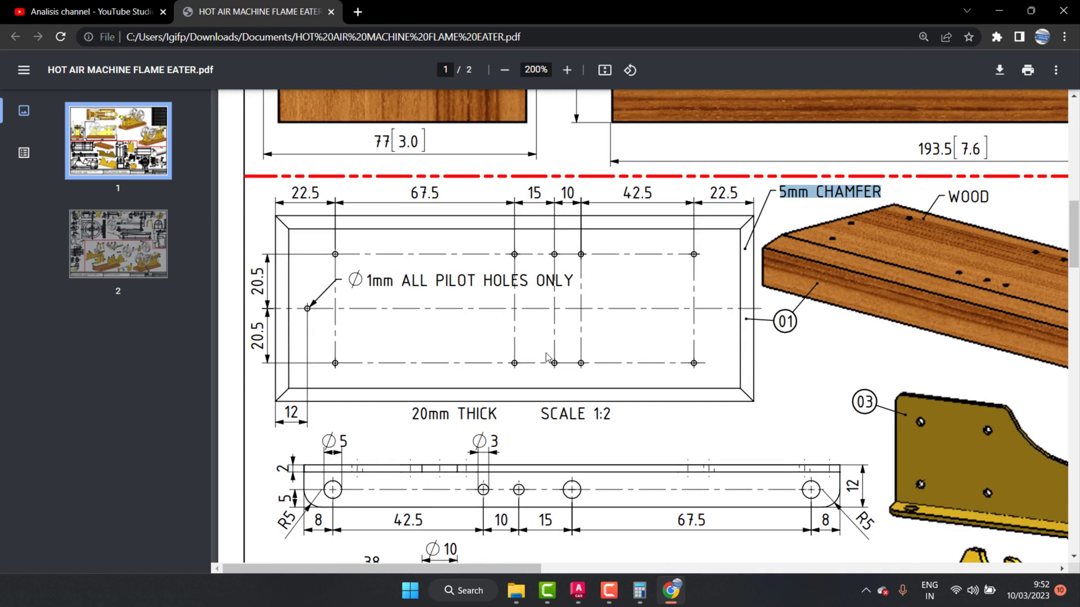
pyautogui.moveTo(577, 590)
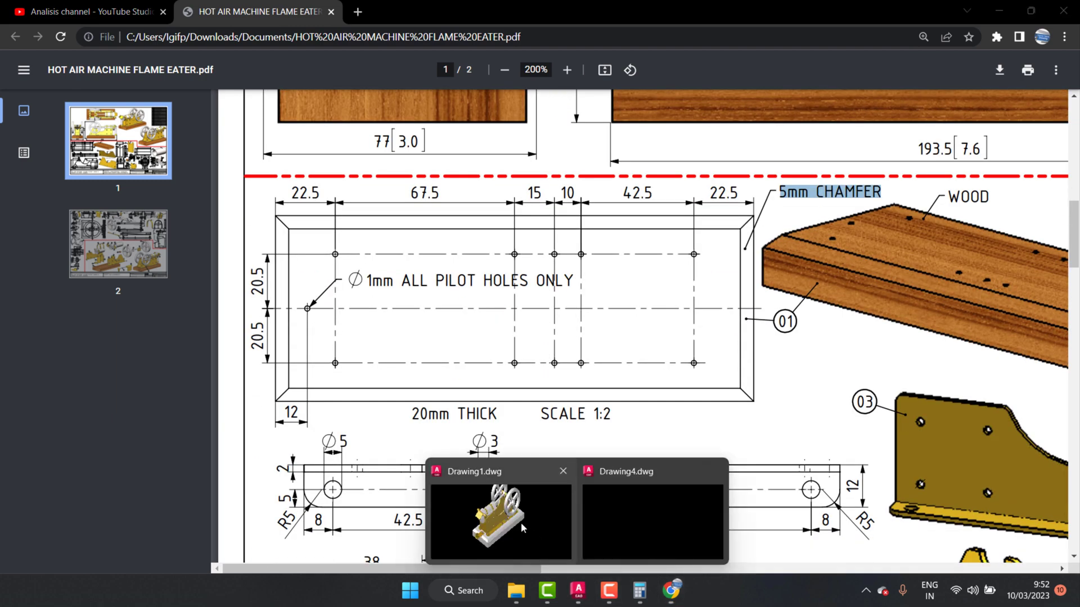
# Bring AutoCAD's Drawing4 with the chamfered 20 mm base plate back to the front
pyautogui.click(560, 518)
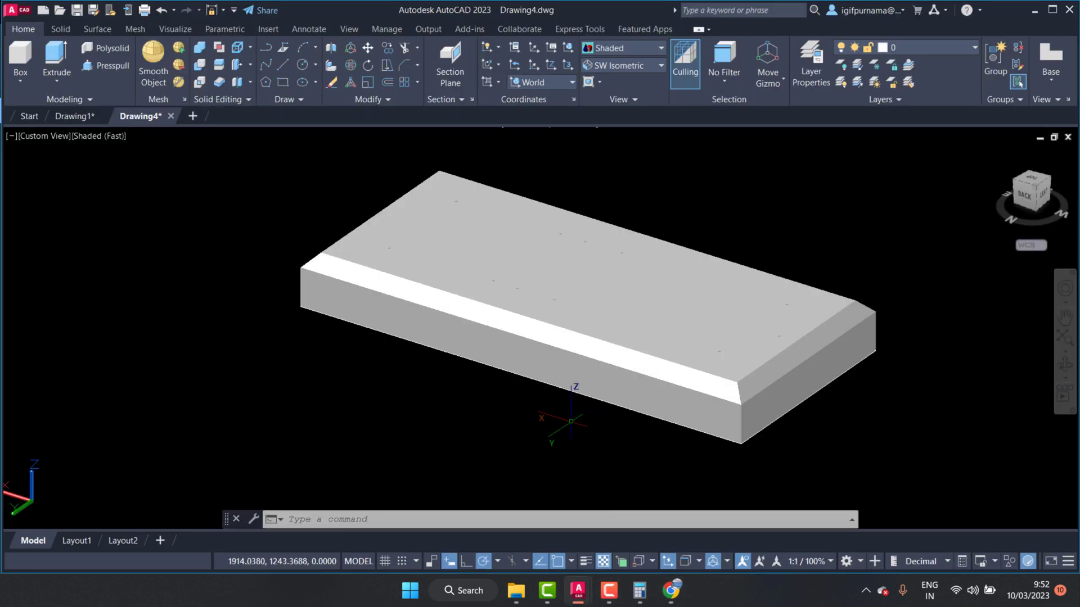